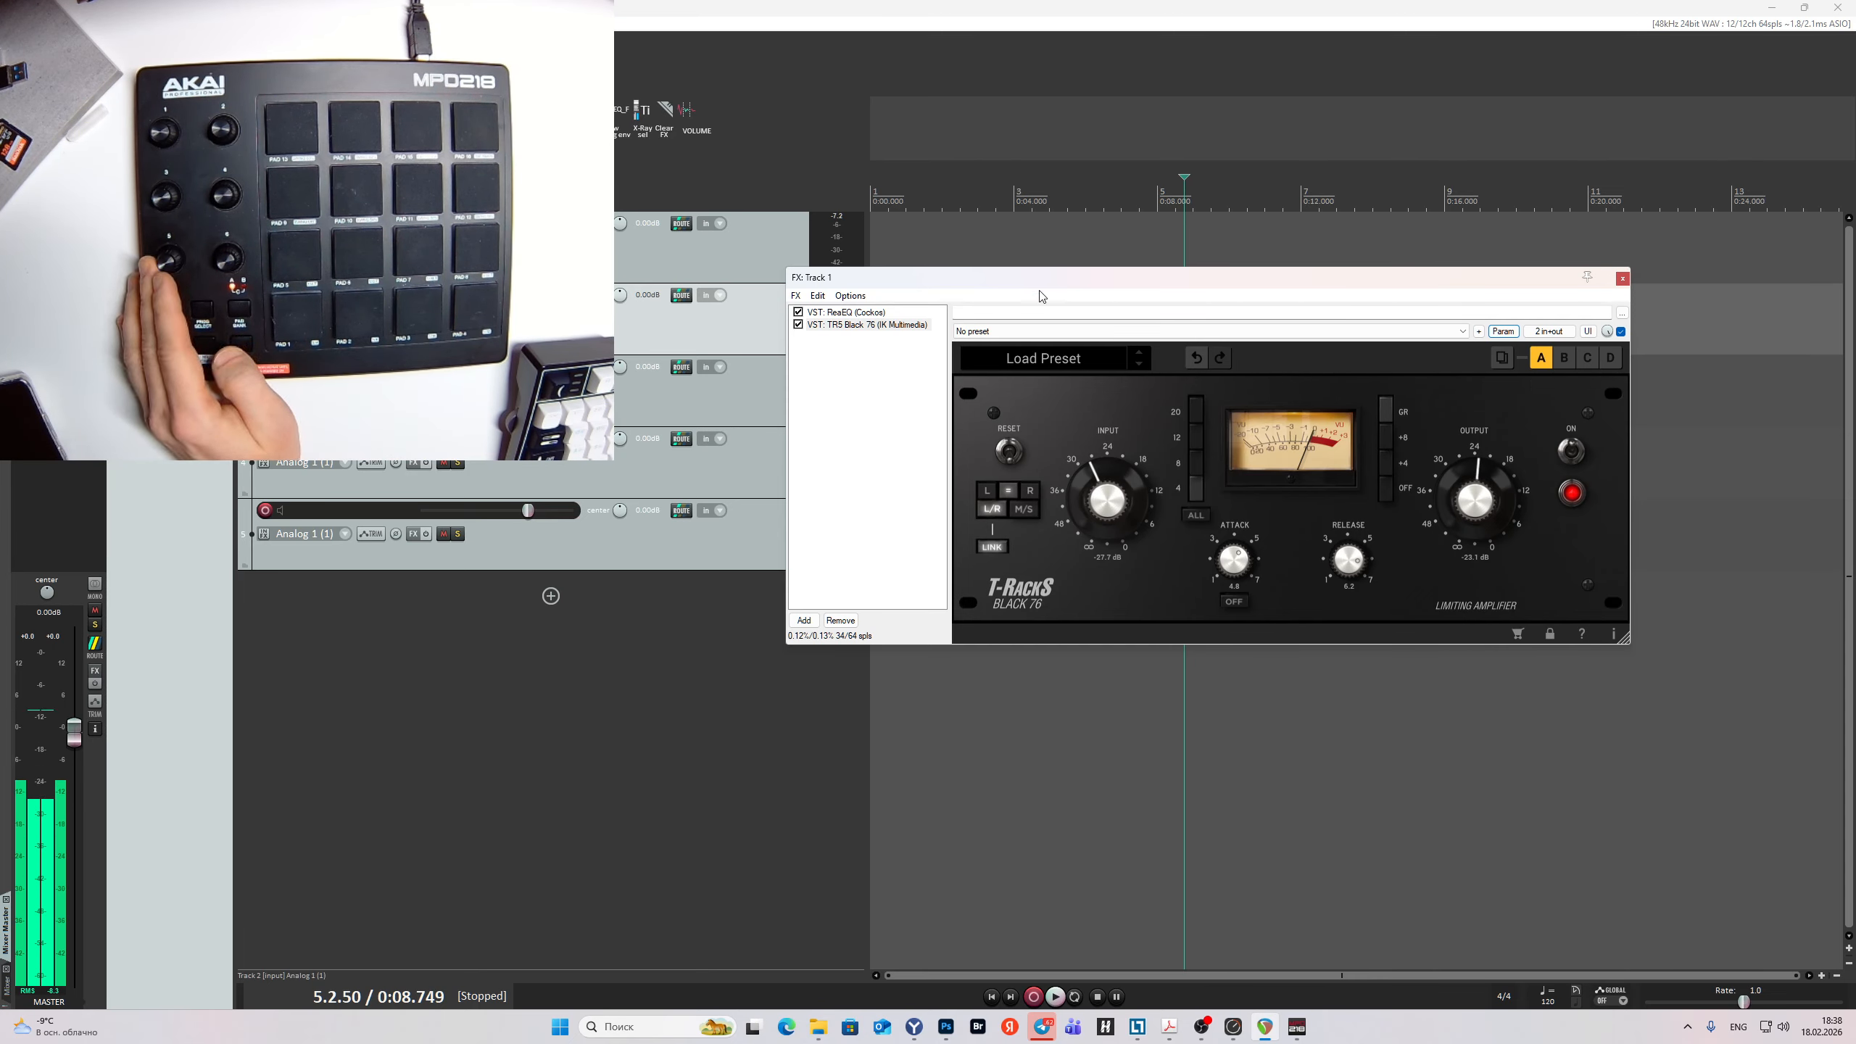
{"action": "left_click", "coordinate": [731, 398]}
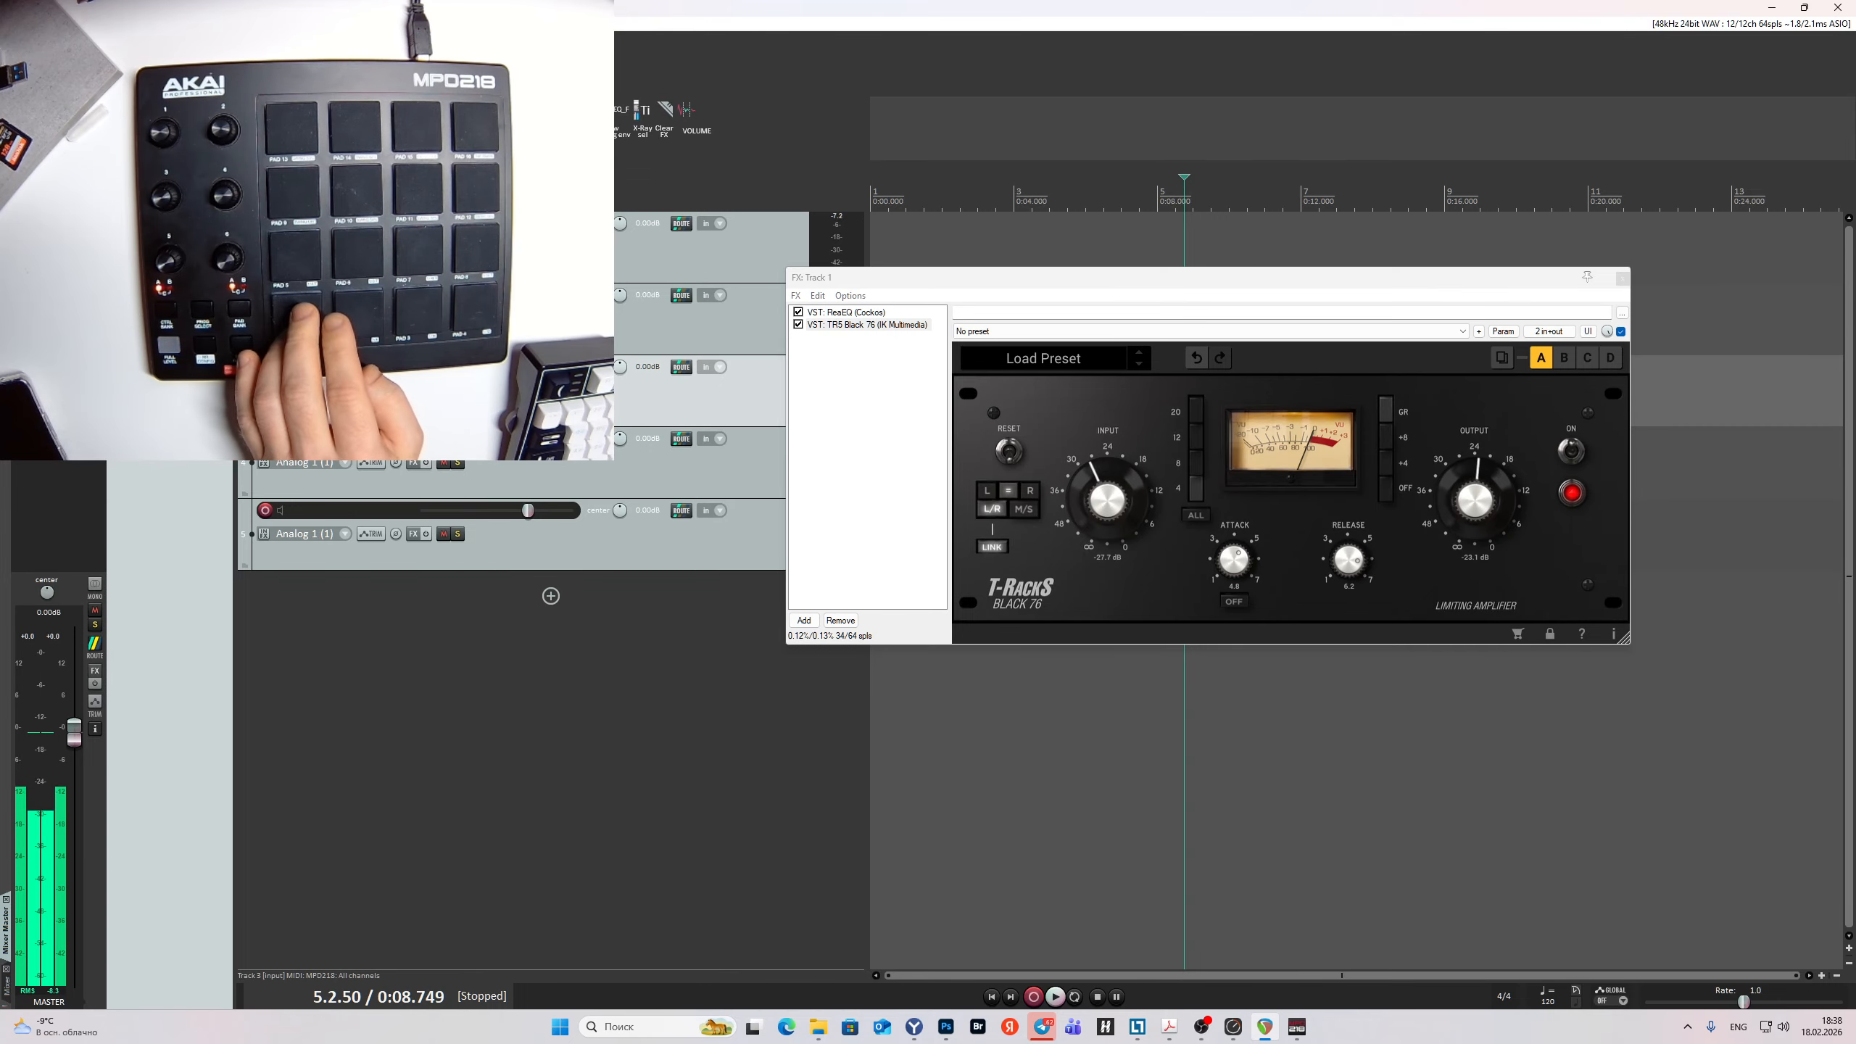
{"action": "left_click_drag", "start_coordinate": [1088, 279], "coordinate": [1250, 522]}
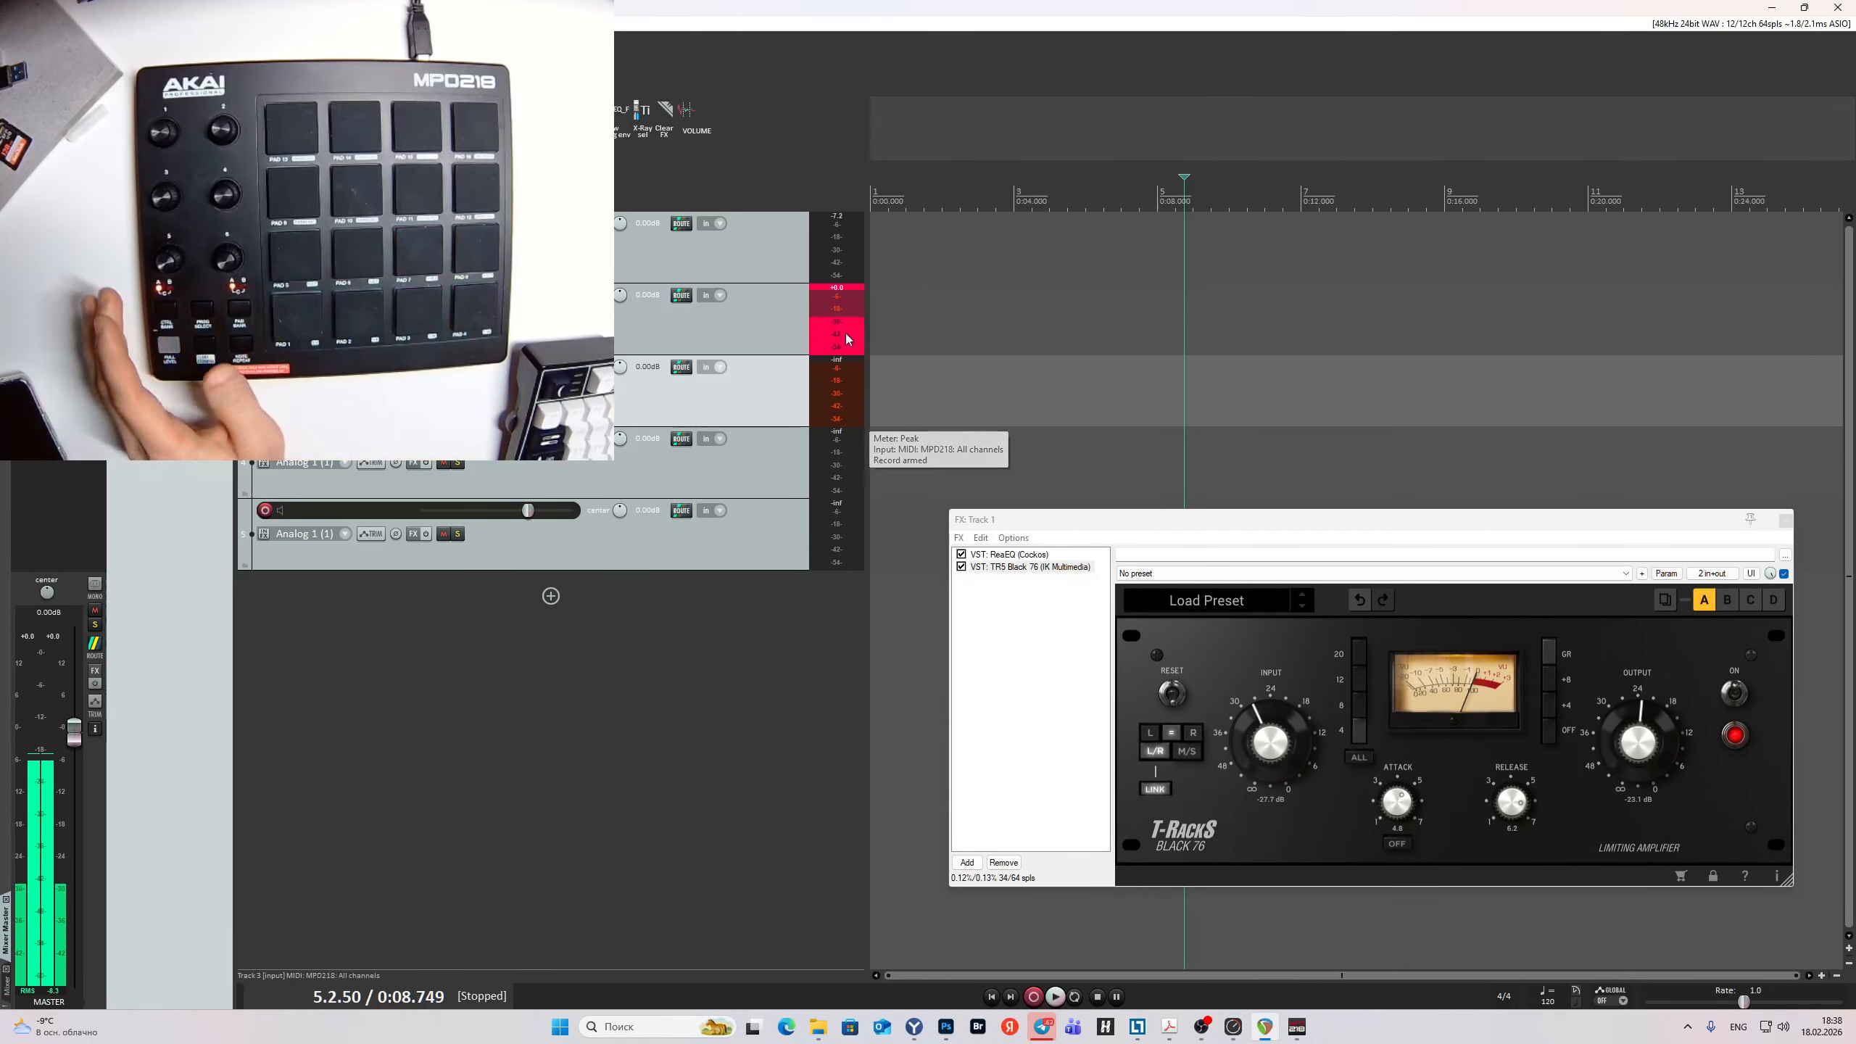
{"action": "left_click_drag", "start_coordinate": [1479, 521], "coordinate": [1364, 314]}
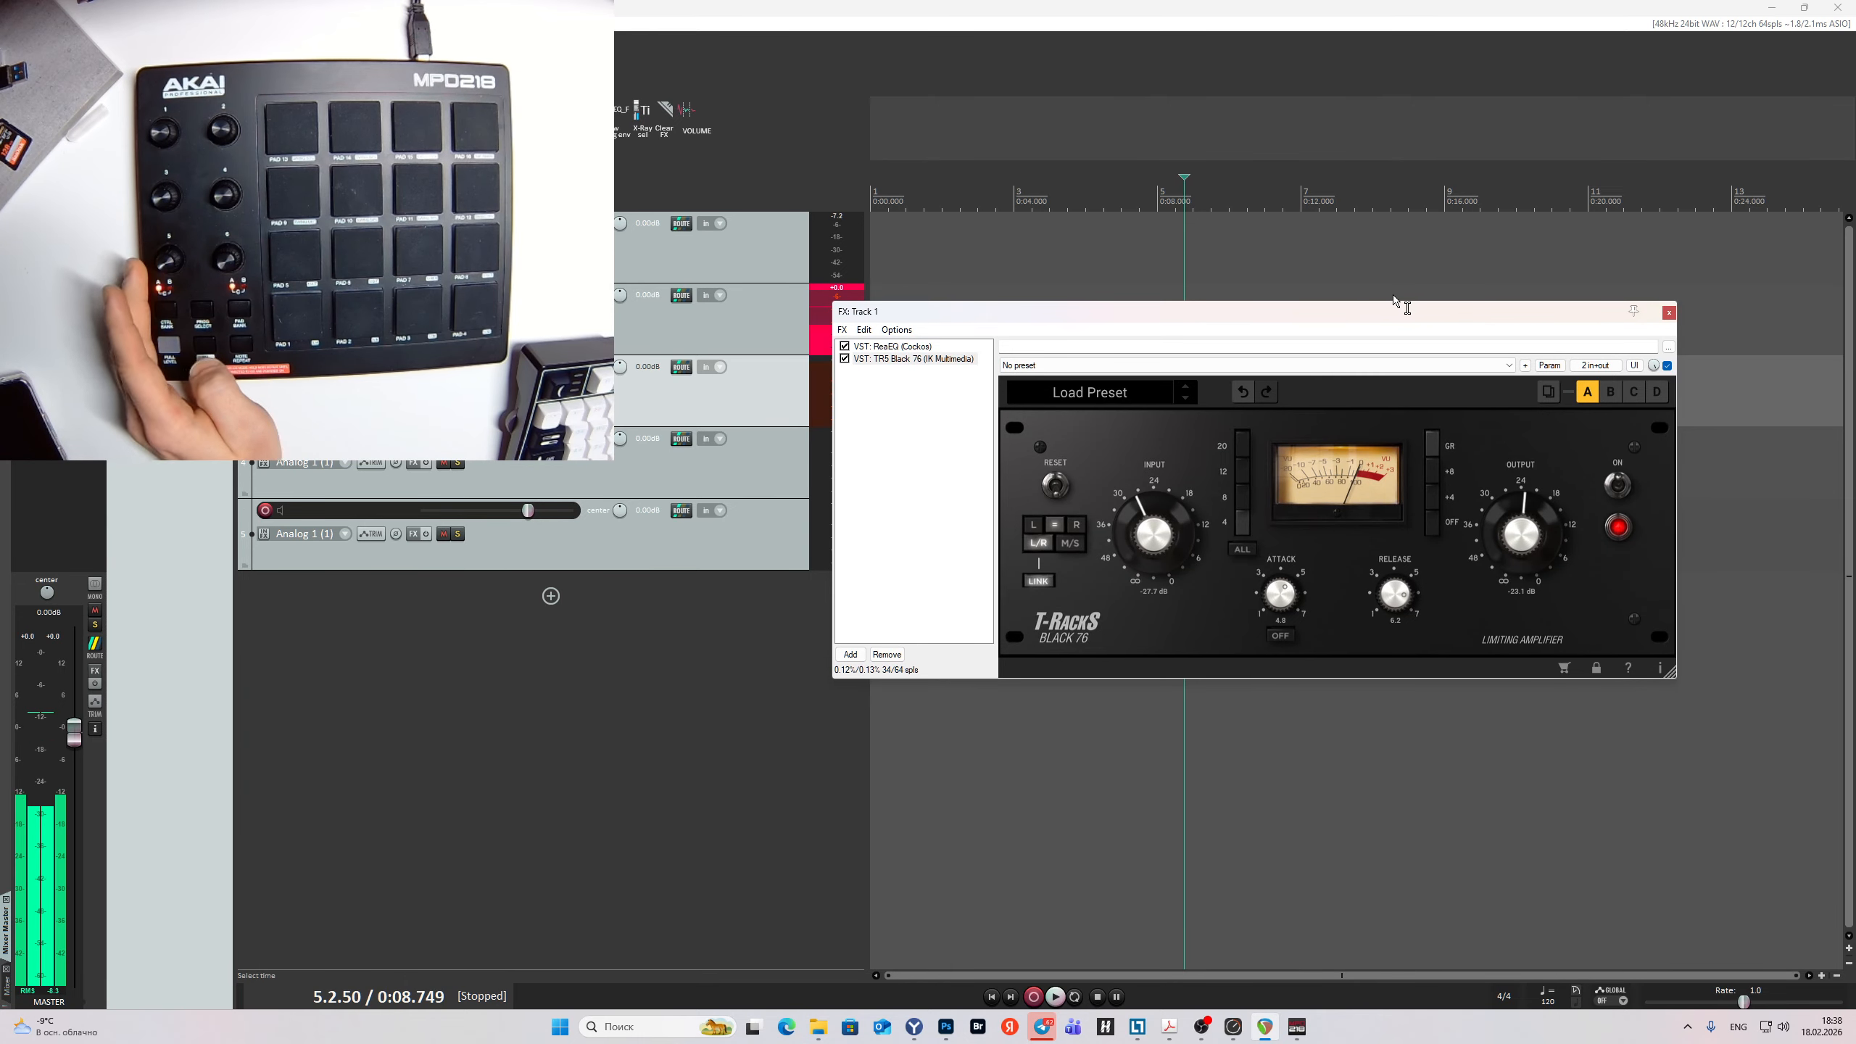
{"action": "left_click_drag", "start_coordinate": [1488, 315], "coordinate": [1462, 296]}
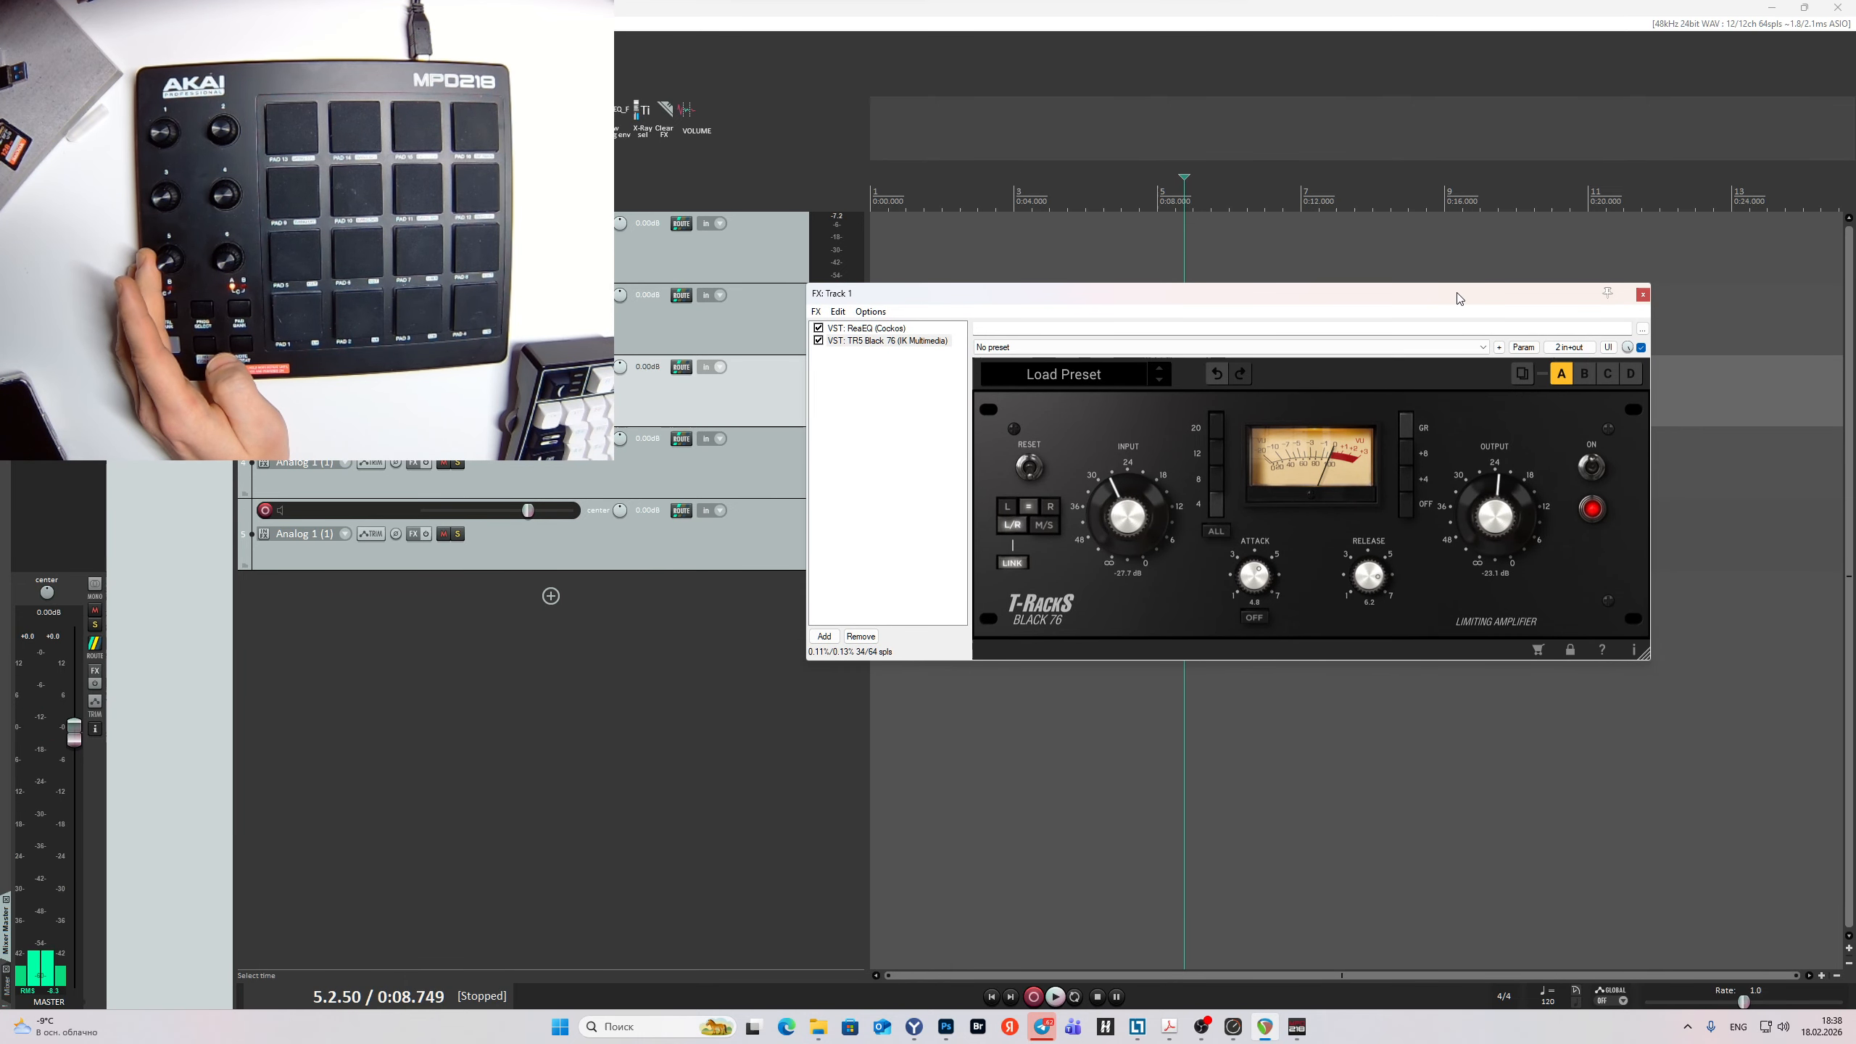
Set the MIDI learn CC mode of the Black 76 output gain to Absolute and select the first track.
{"action": "left_click", "coordinate": [1526, 349]}
{"action": "left_click", "coordinate": [1571, 445]}
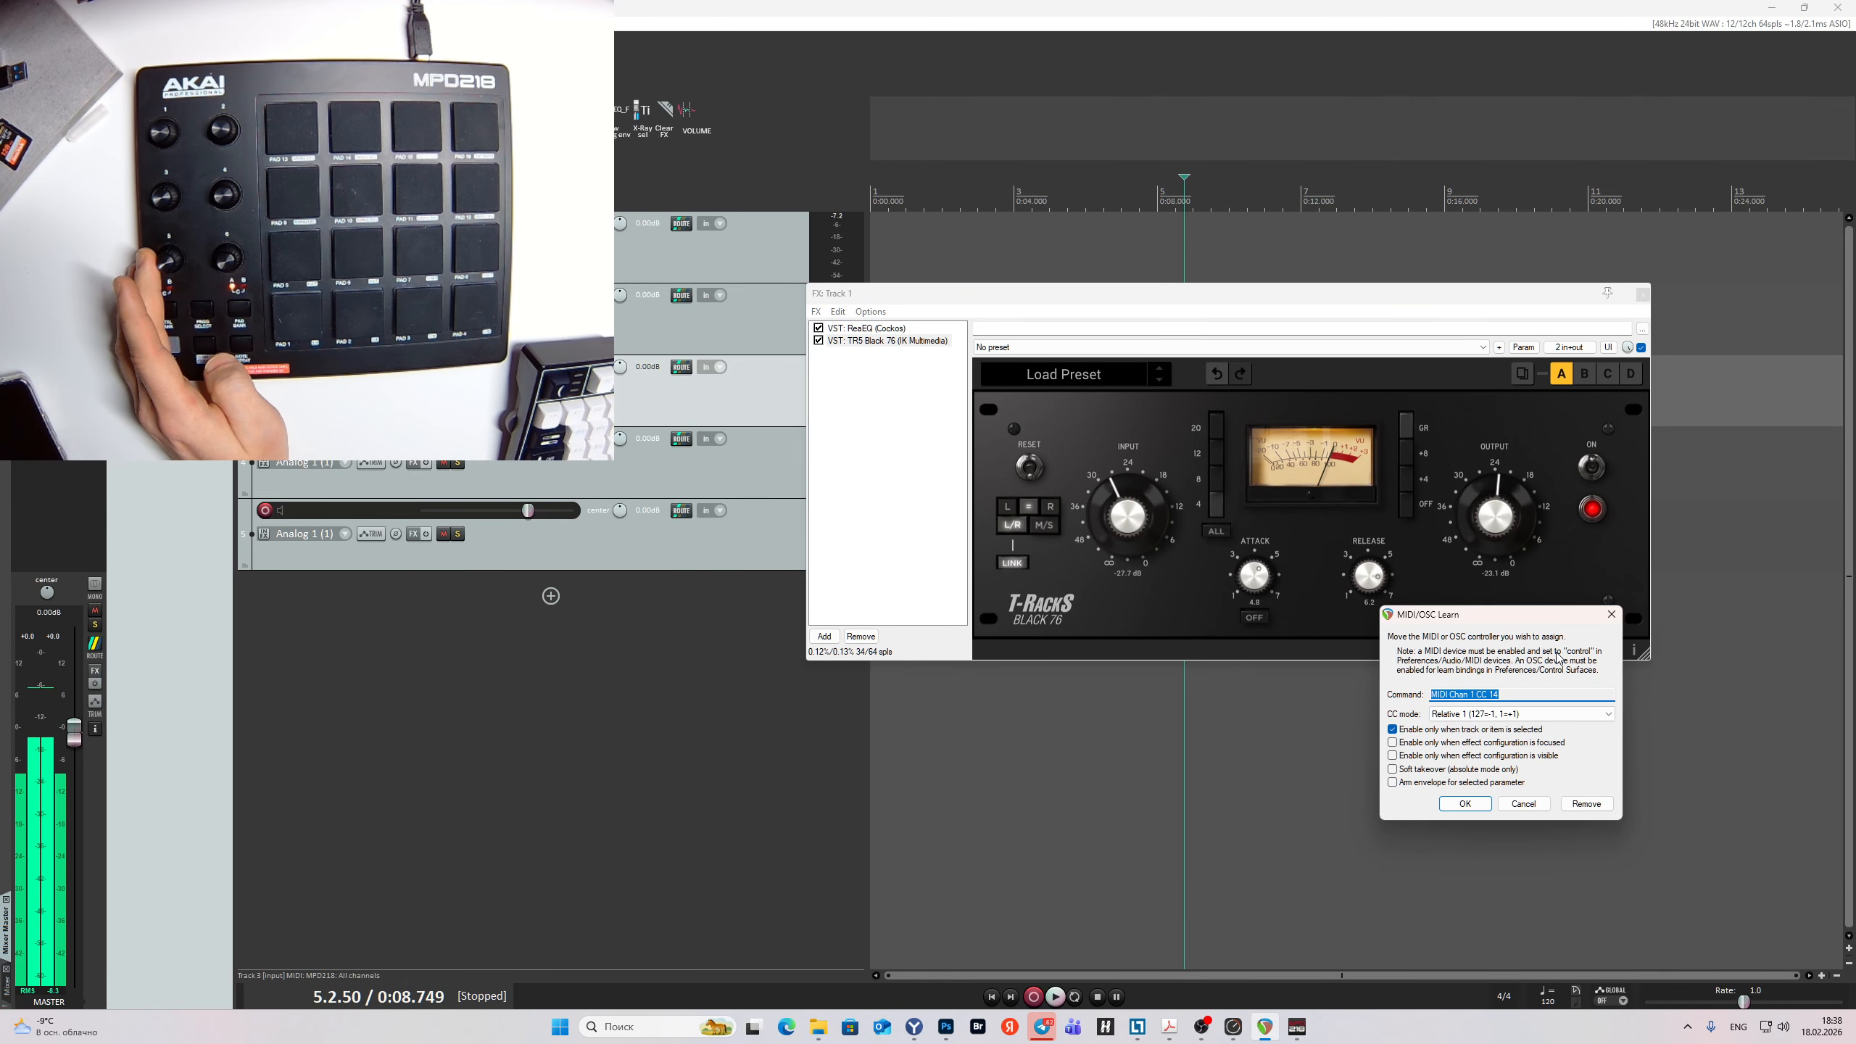
{"action": "left_click", "coordinate": [1520, 713]}
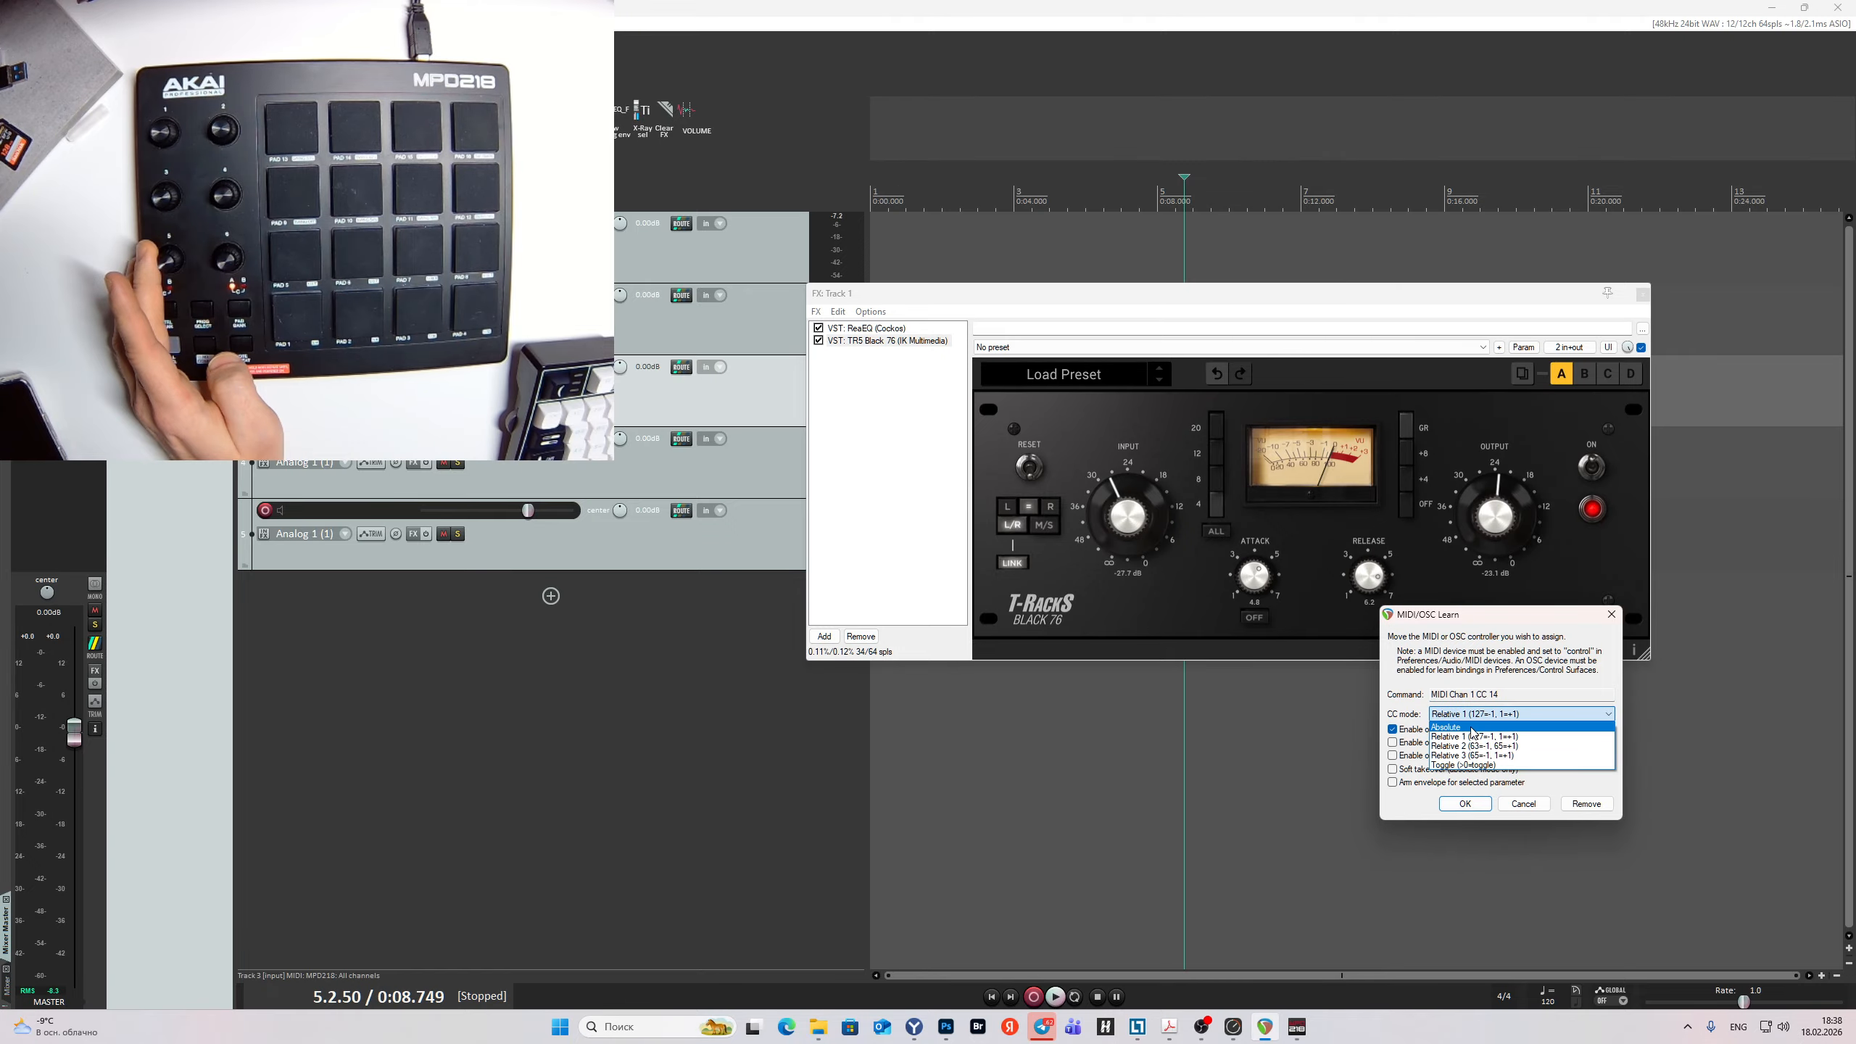
{"action": "left_click", "coordinate": [1476, 727]}
{"action": "left_click", "coordinate": [1465, 803]}
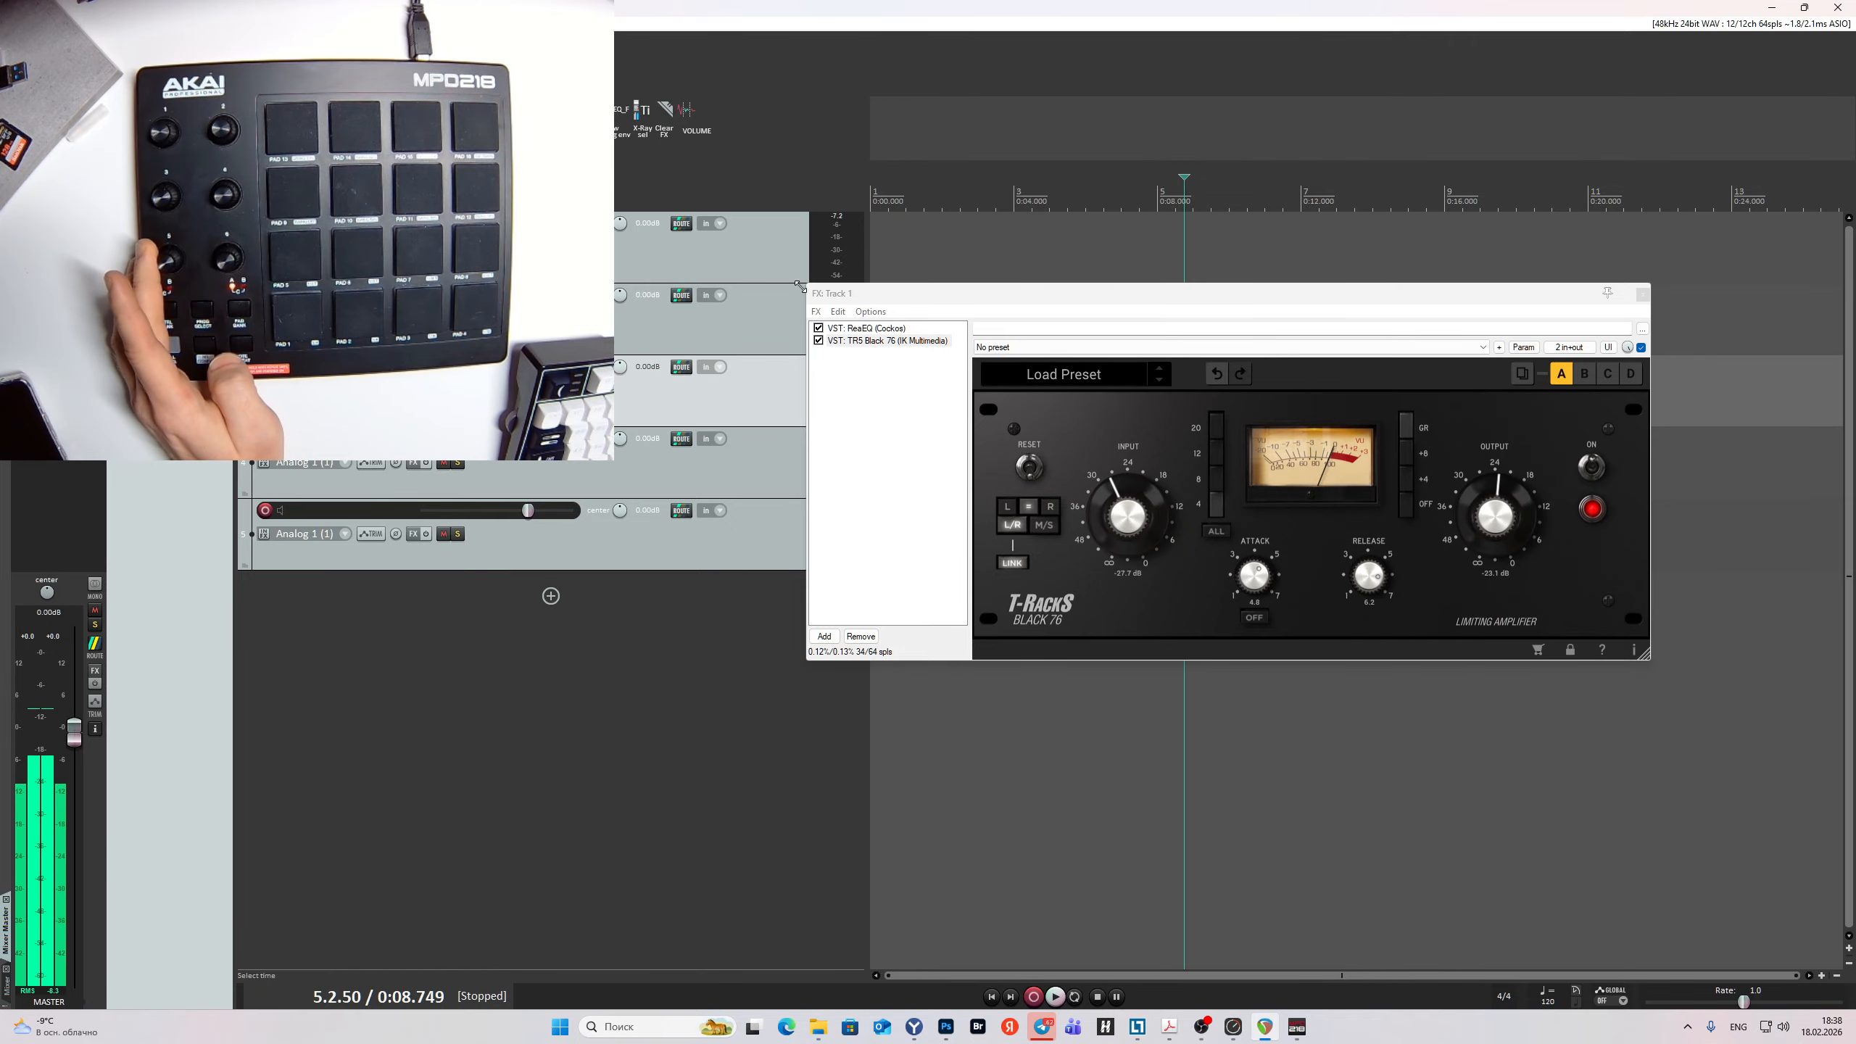
{"action": "left_click", "coordinate": [754, 266]}
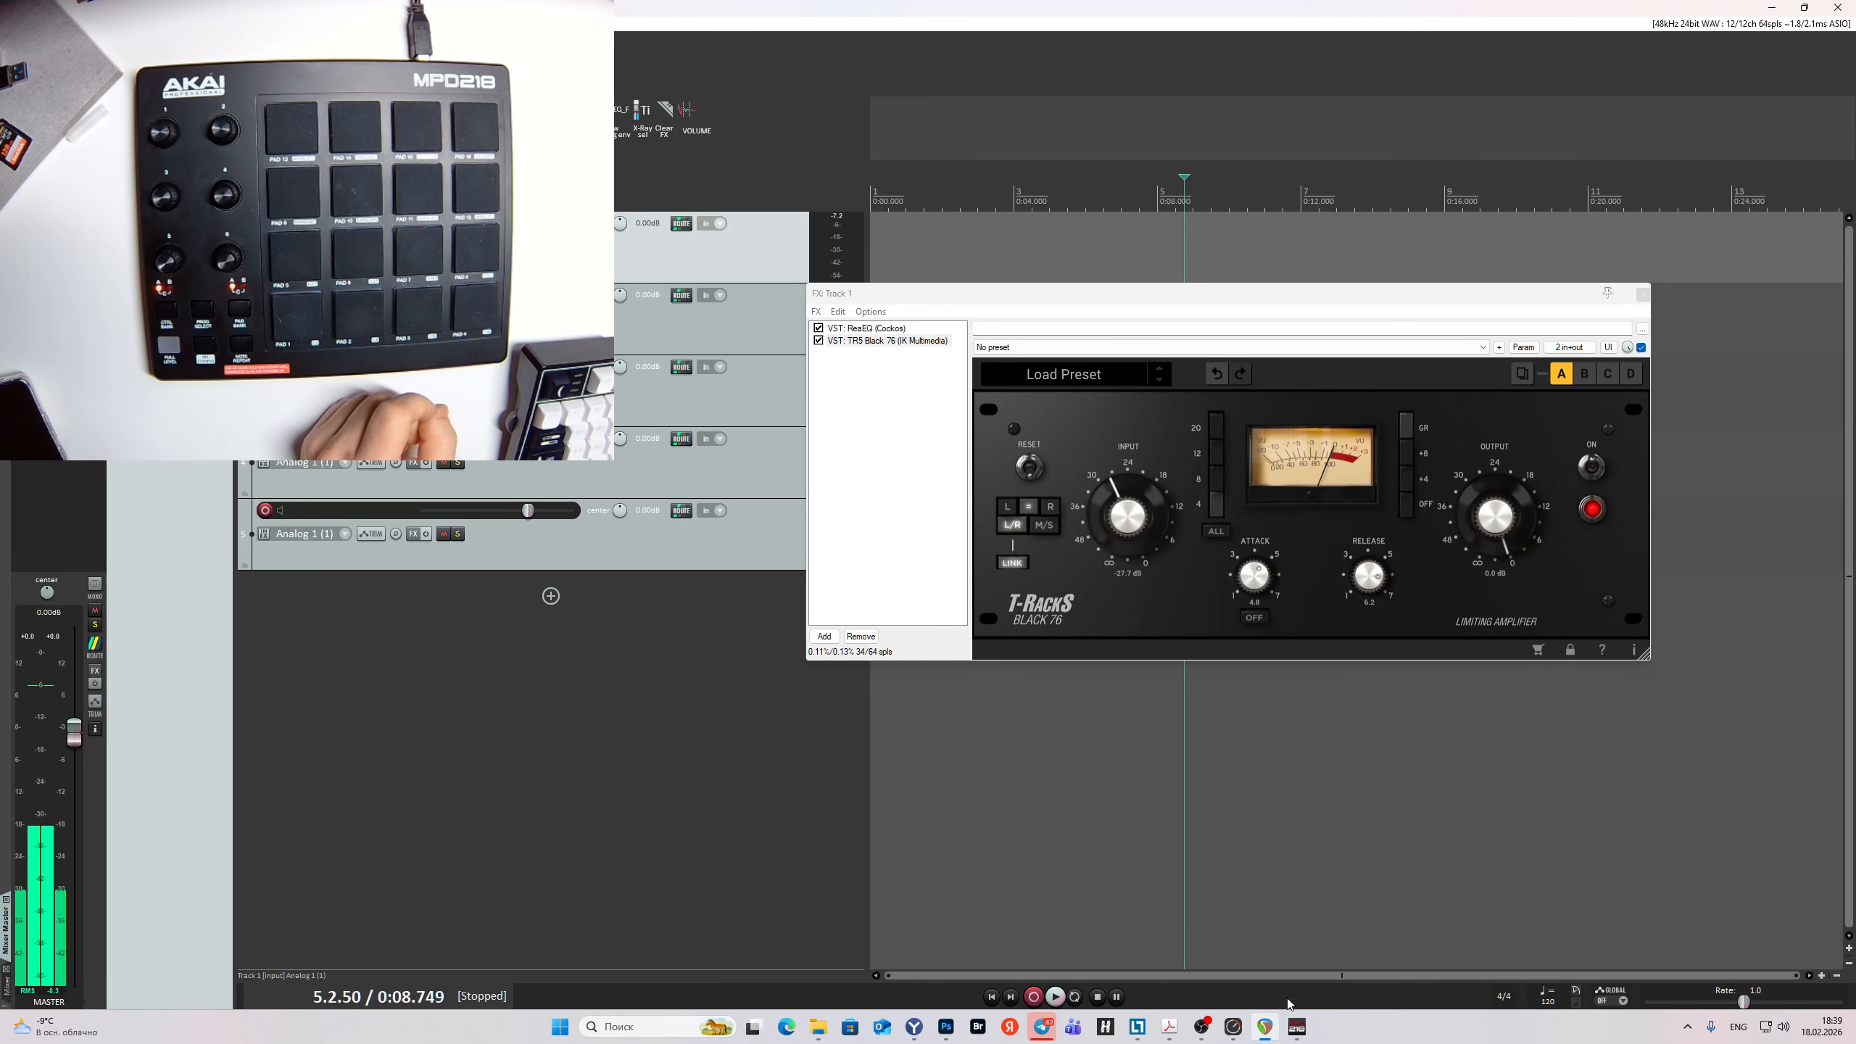
Switch to the MPD218 Editor and set the type of knob 5 in Control Bank A to INC/DEC 2.
{"action": "left_click", "coordinate": [1296, 1029]}
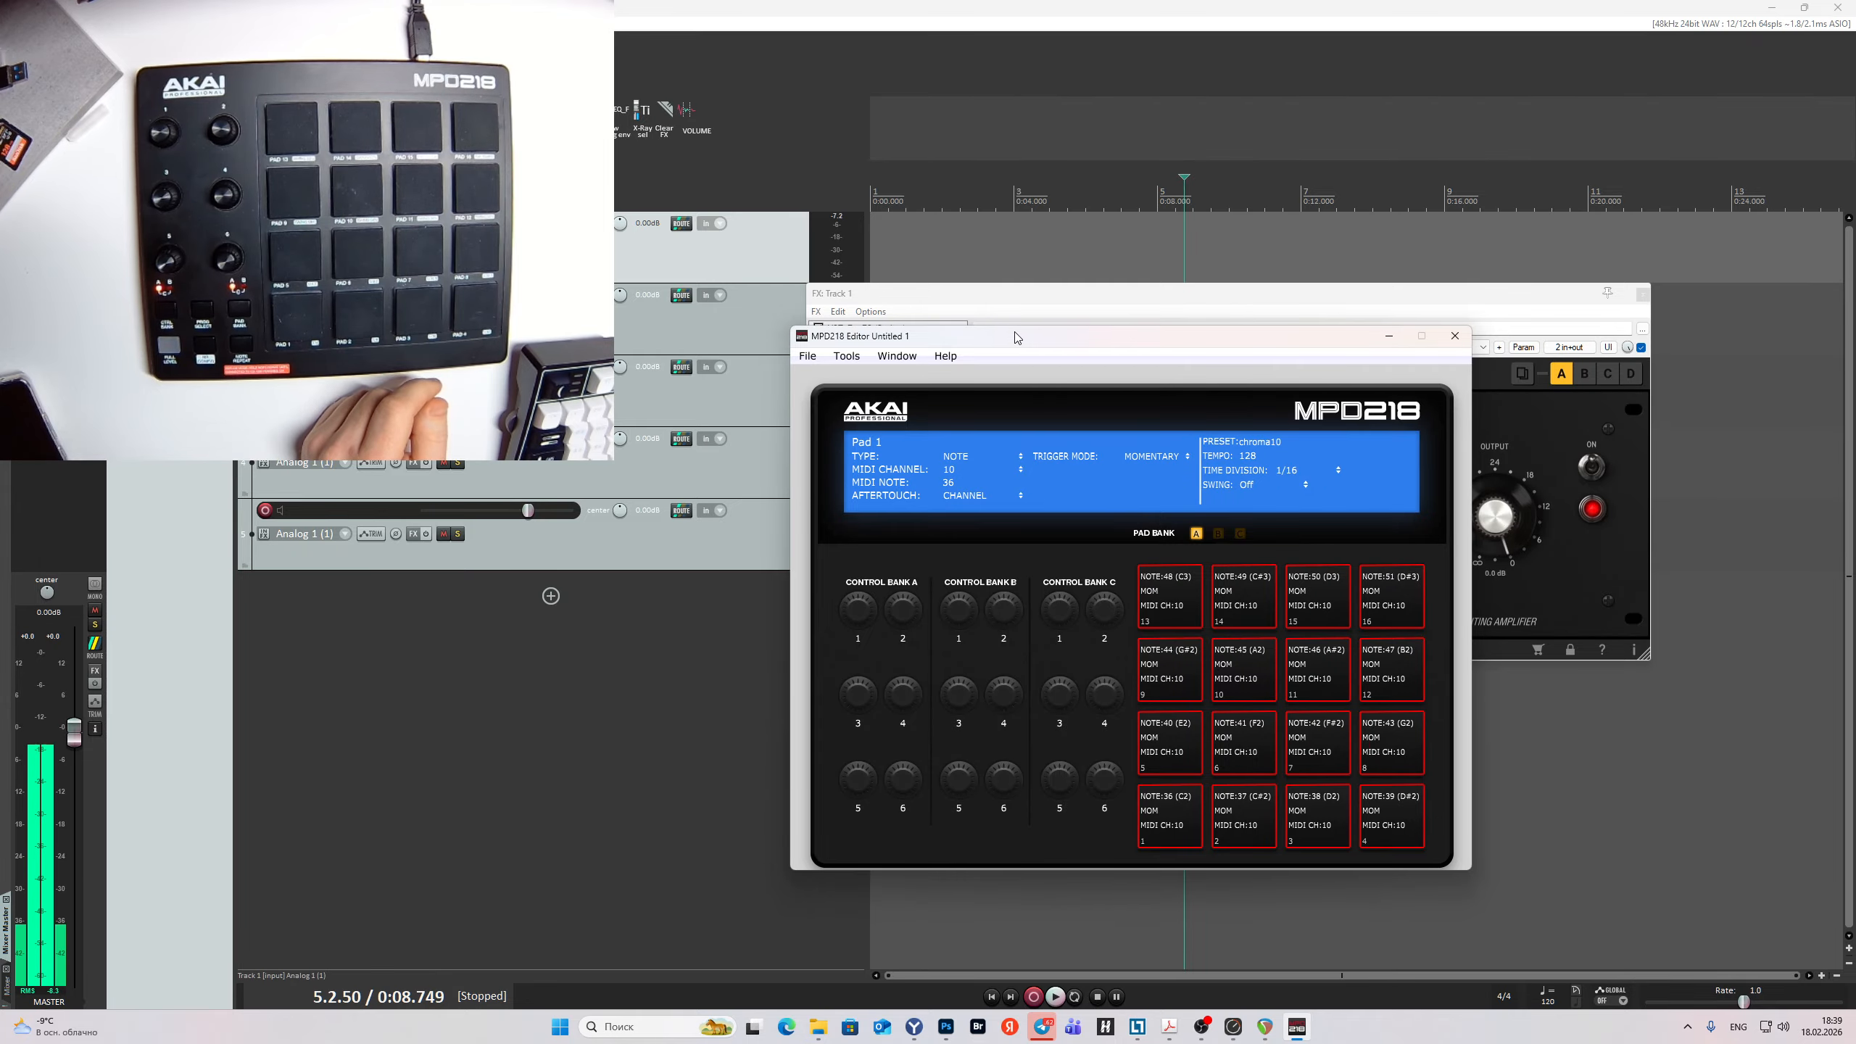
{"action": "left_click_drag", "start_coordinate": [1008, 341], "coordinate": [1089, 336]}
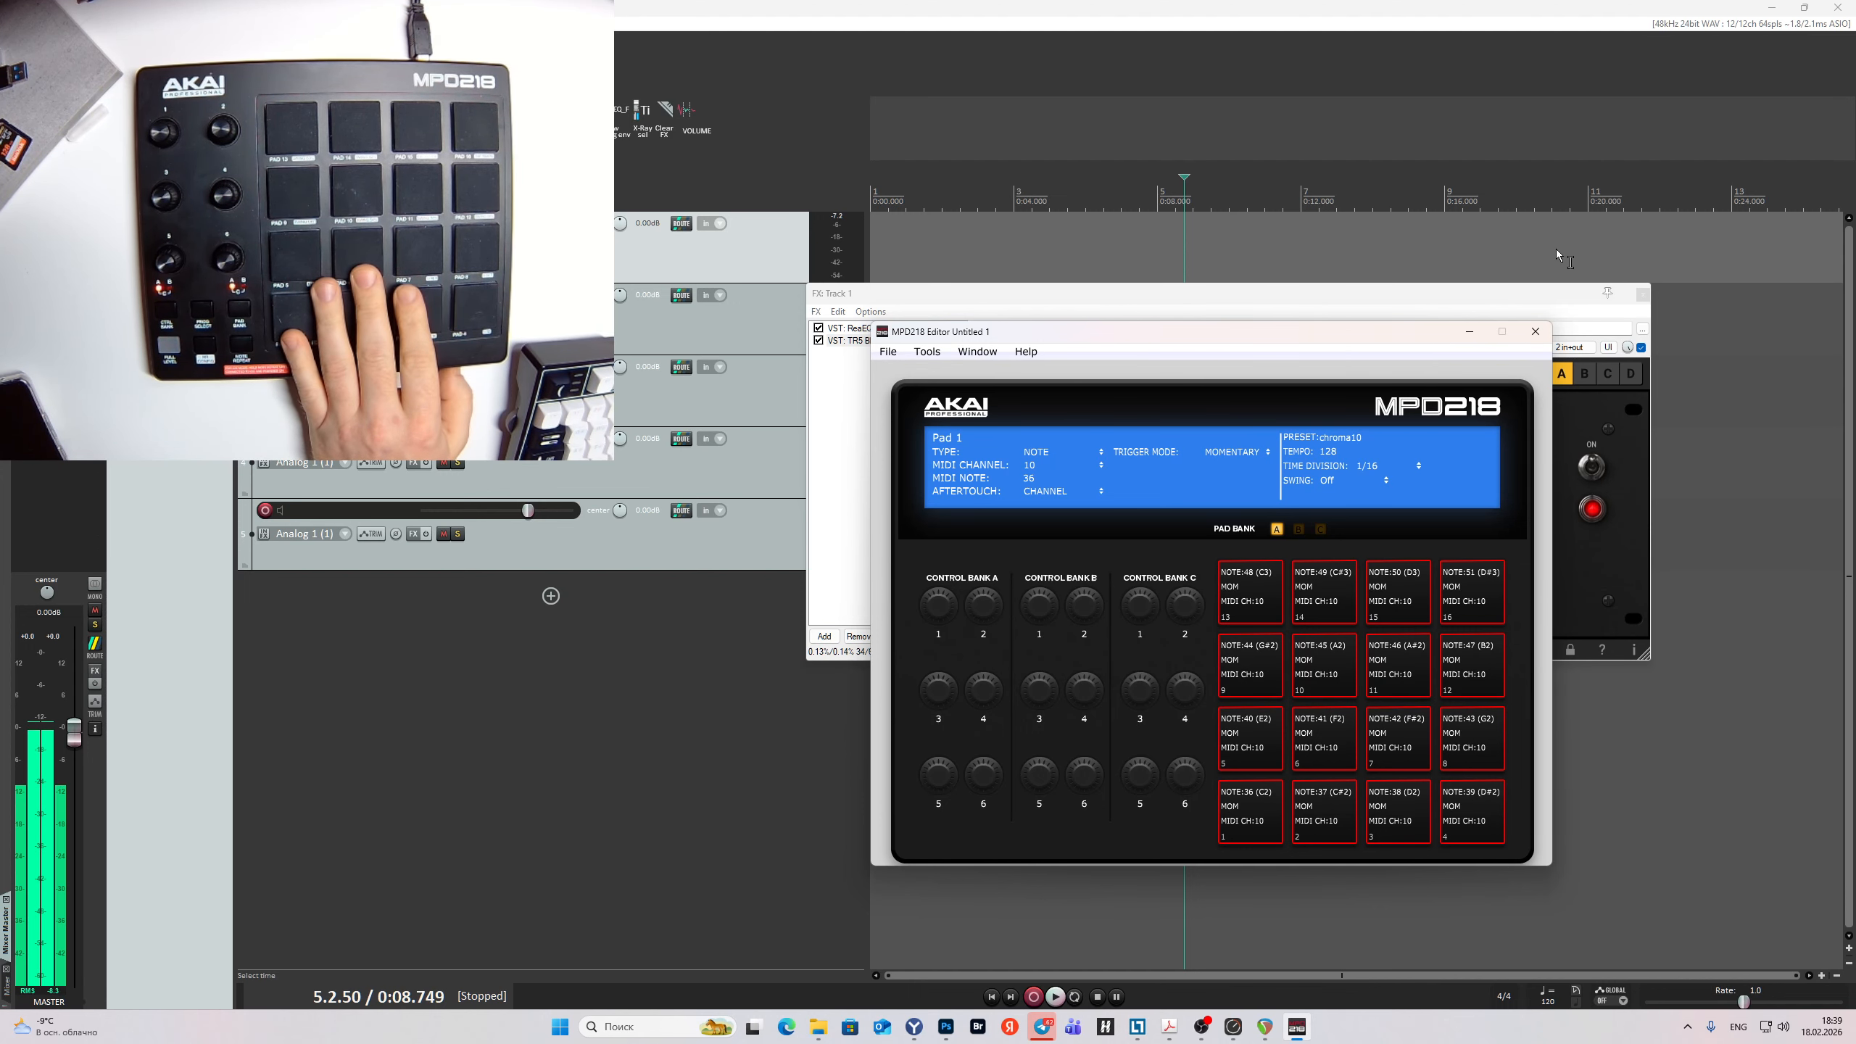
{"action": "mouse_move", "coordinate": [1315, 337]}
{"action": "left_mouse_down"}
{"action": "mouse_move", "coordinate": [1245, 331]}
{"action": "mouse_move", "coordinate": [1315, 313]}
{"action": "left_mouse_up"}
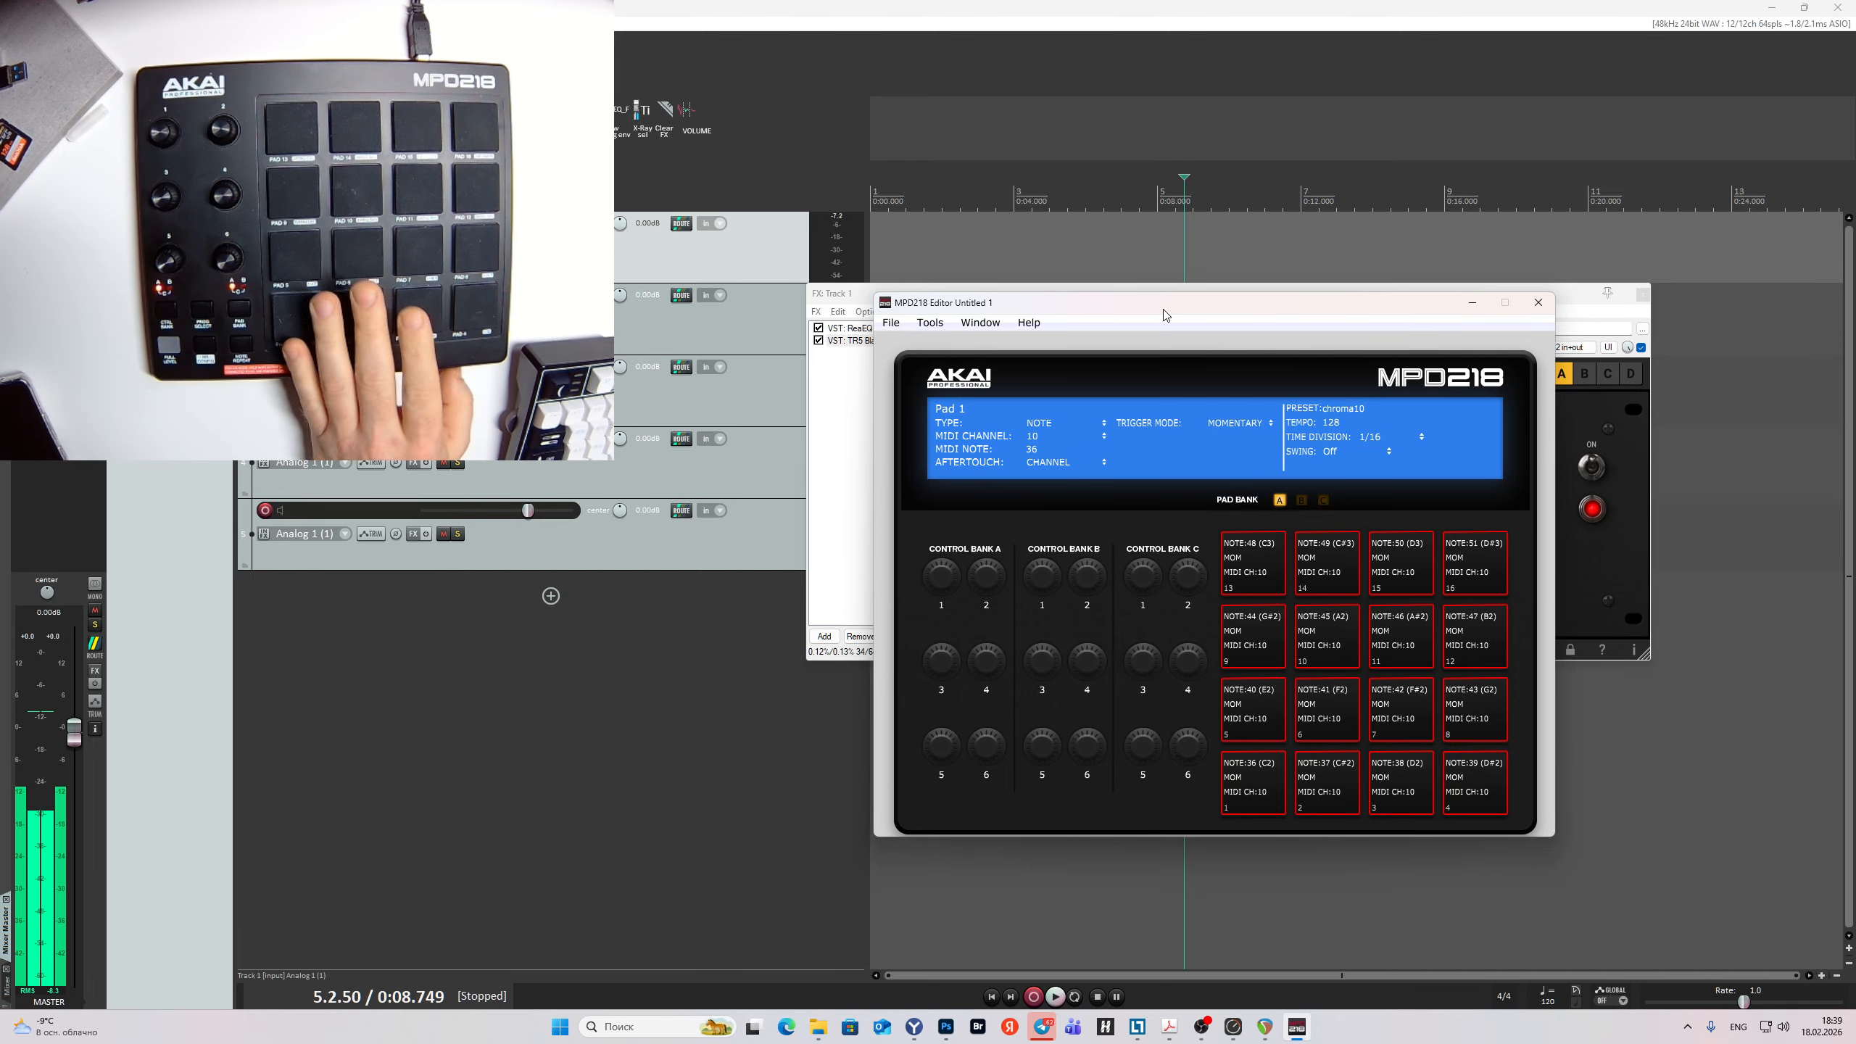
{"action": "left_click_drag", "start_coordinate": [1174, 311], "coordinate": [1203, 309]}
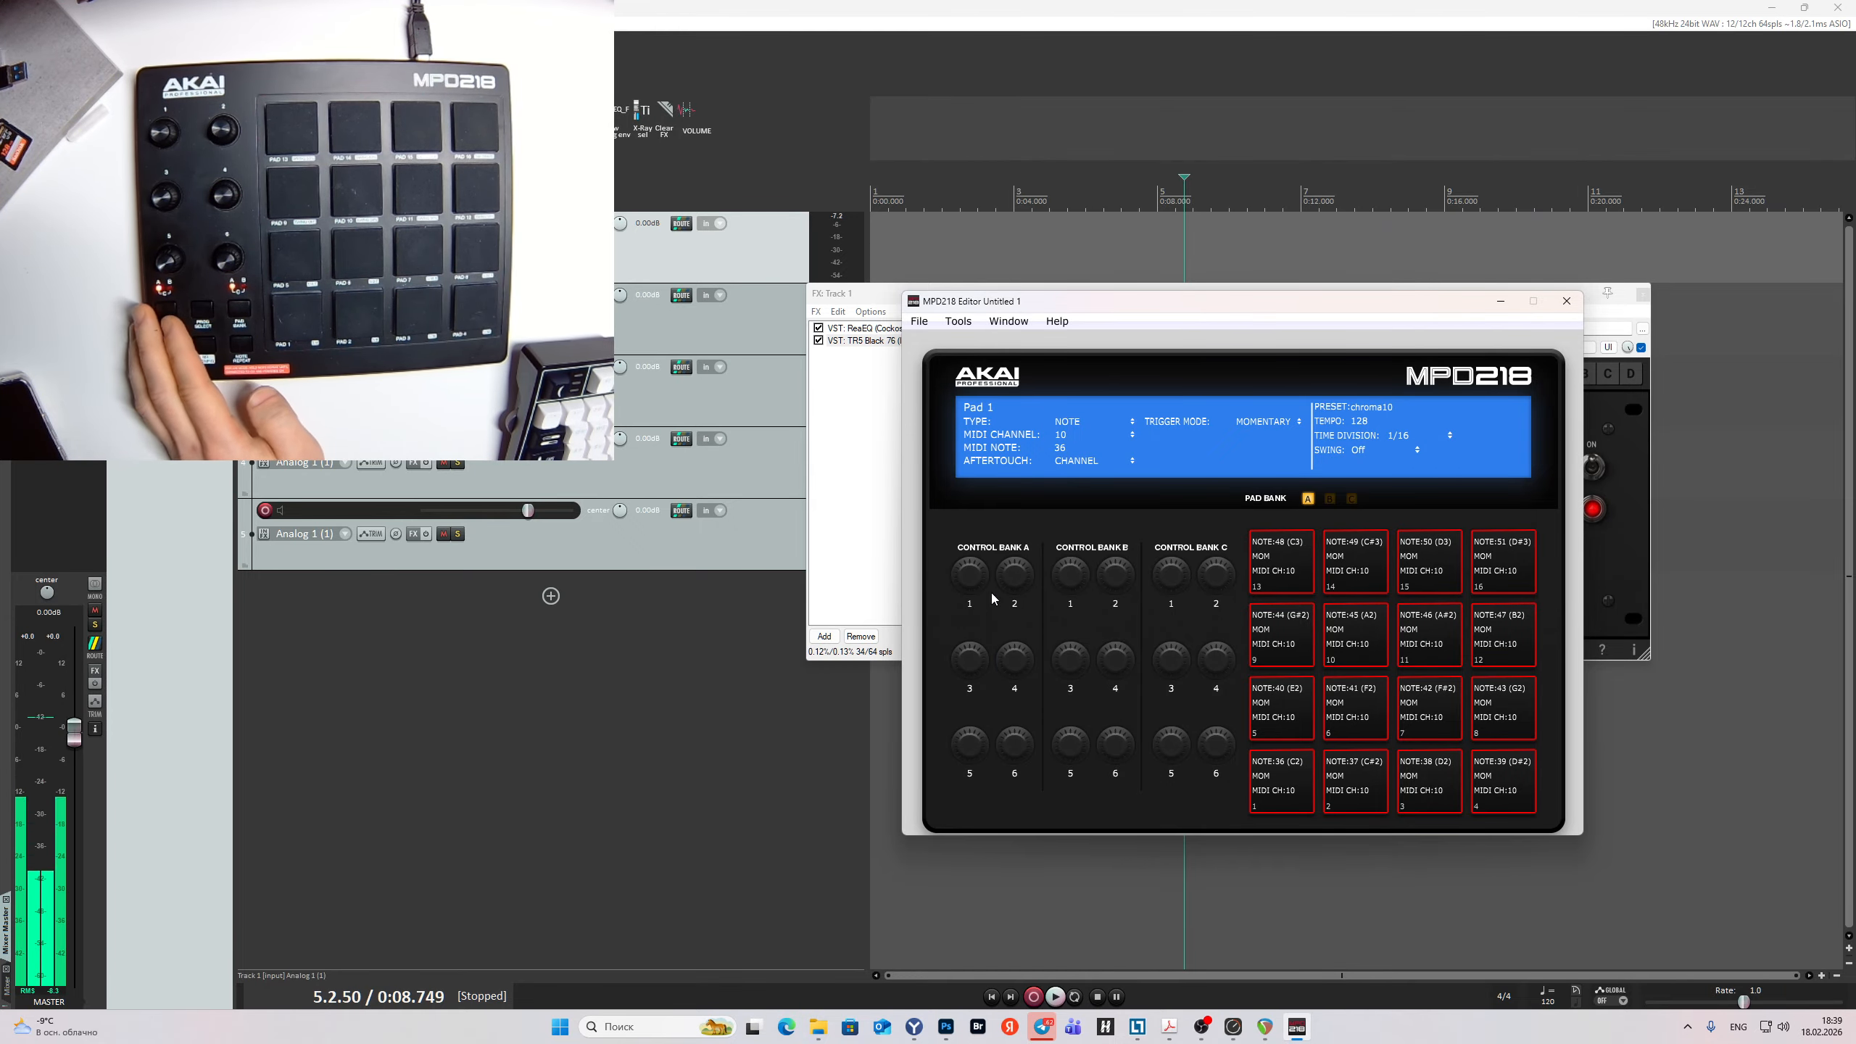
{"action": "left_click", "coordinate": [970, 746]}
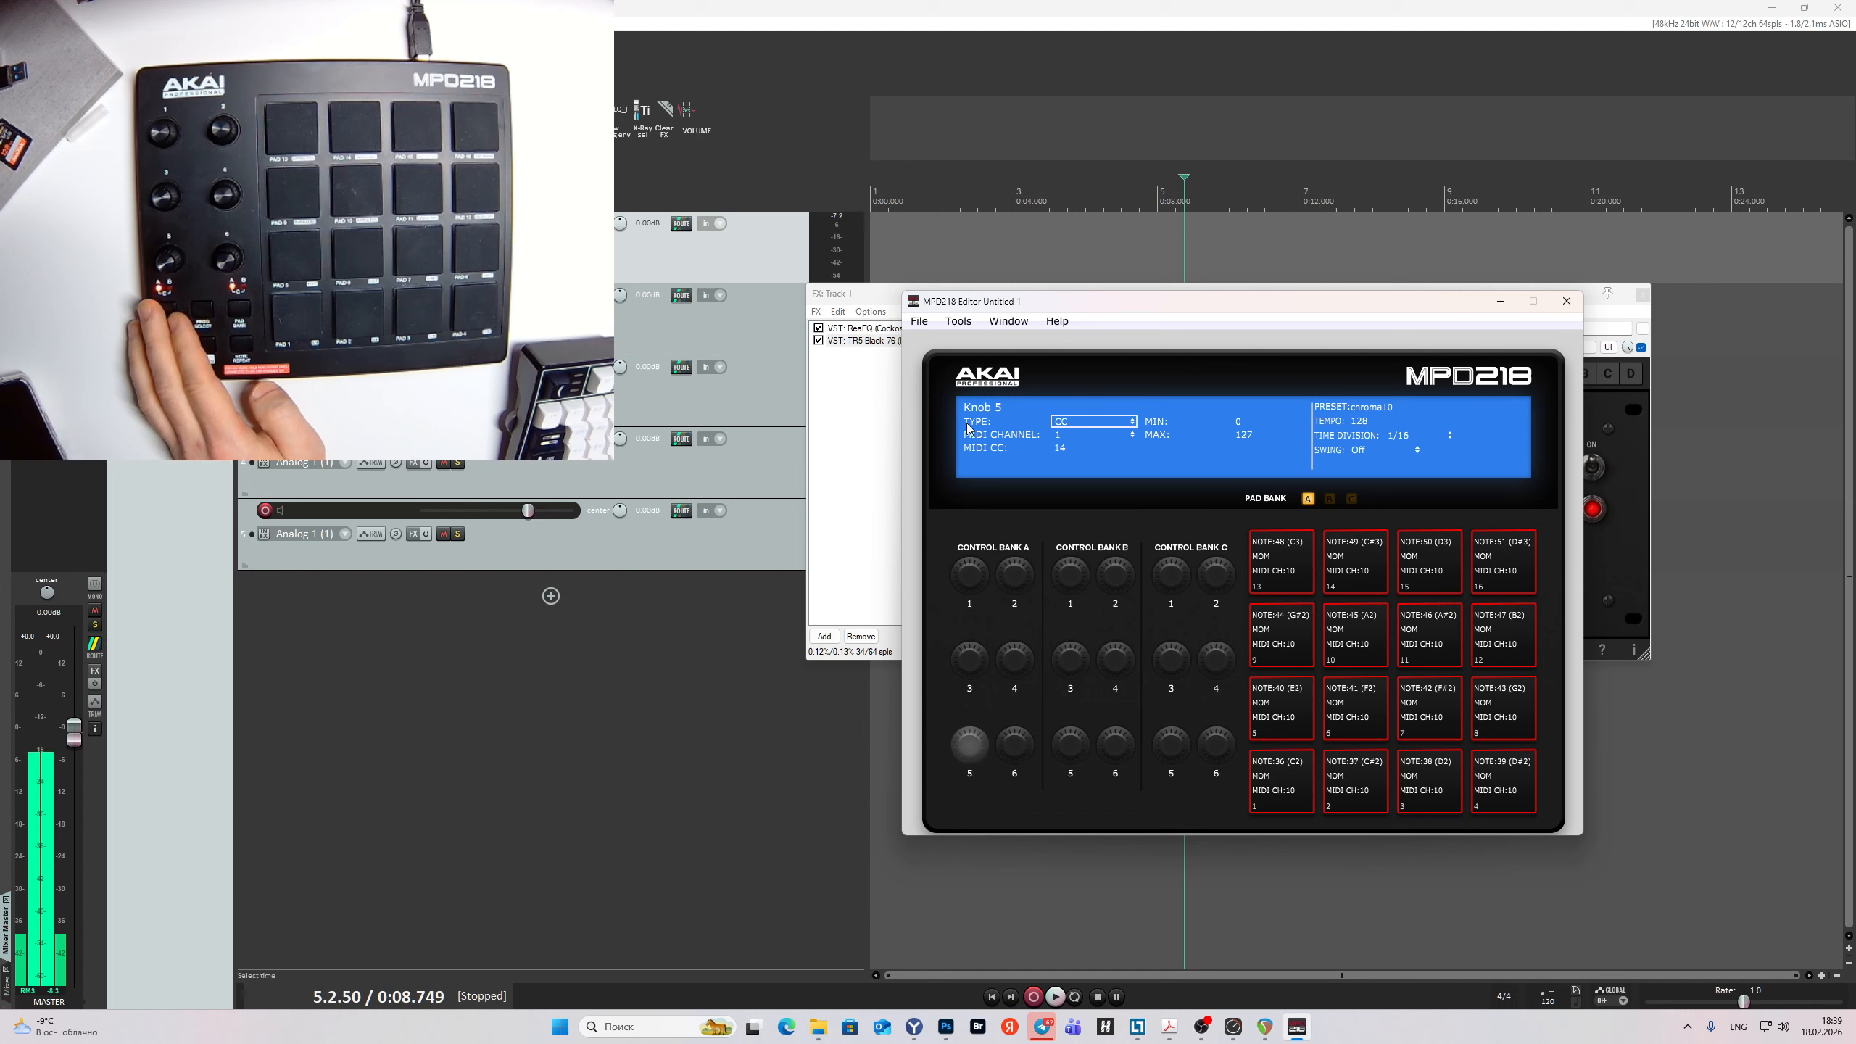
{"action": "left_click", "coordinate": [1075, 424]}
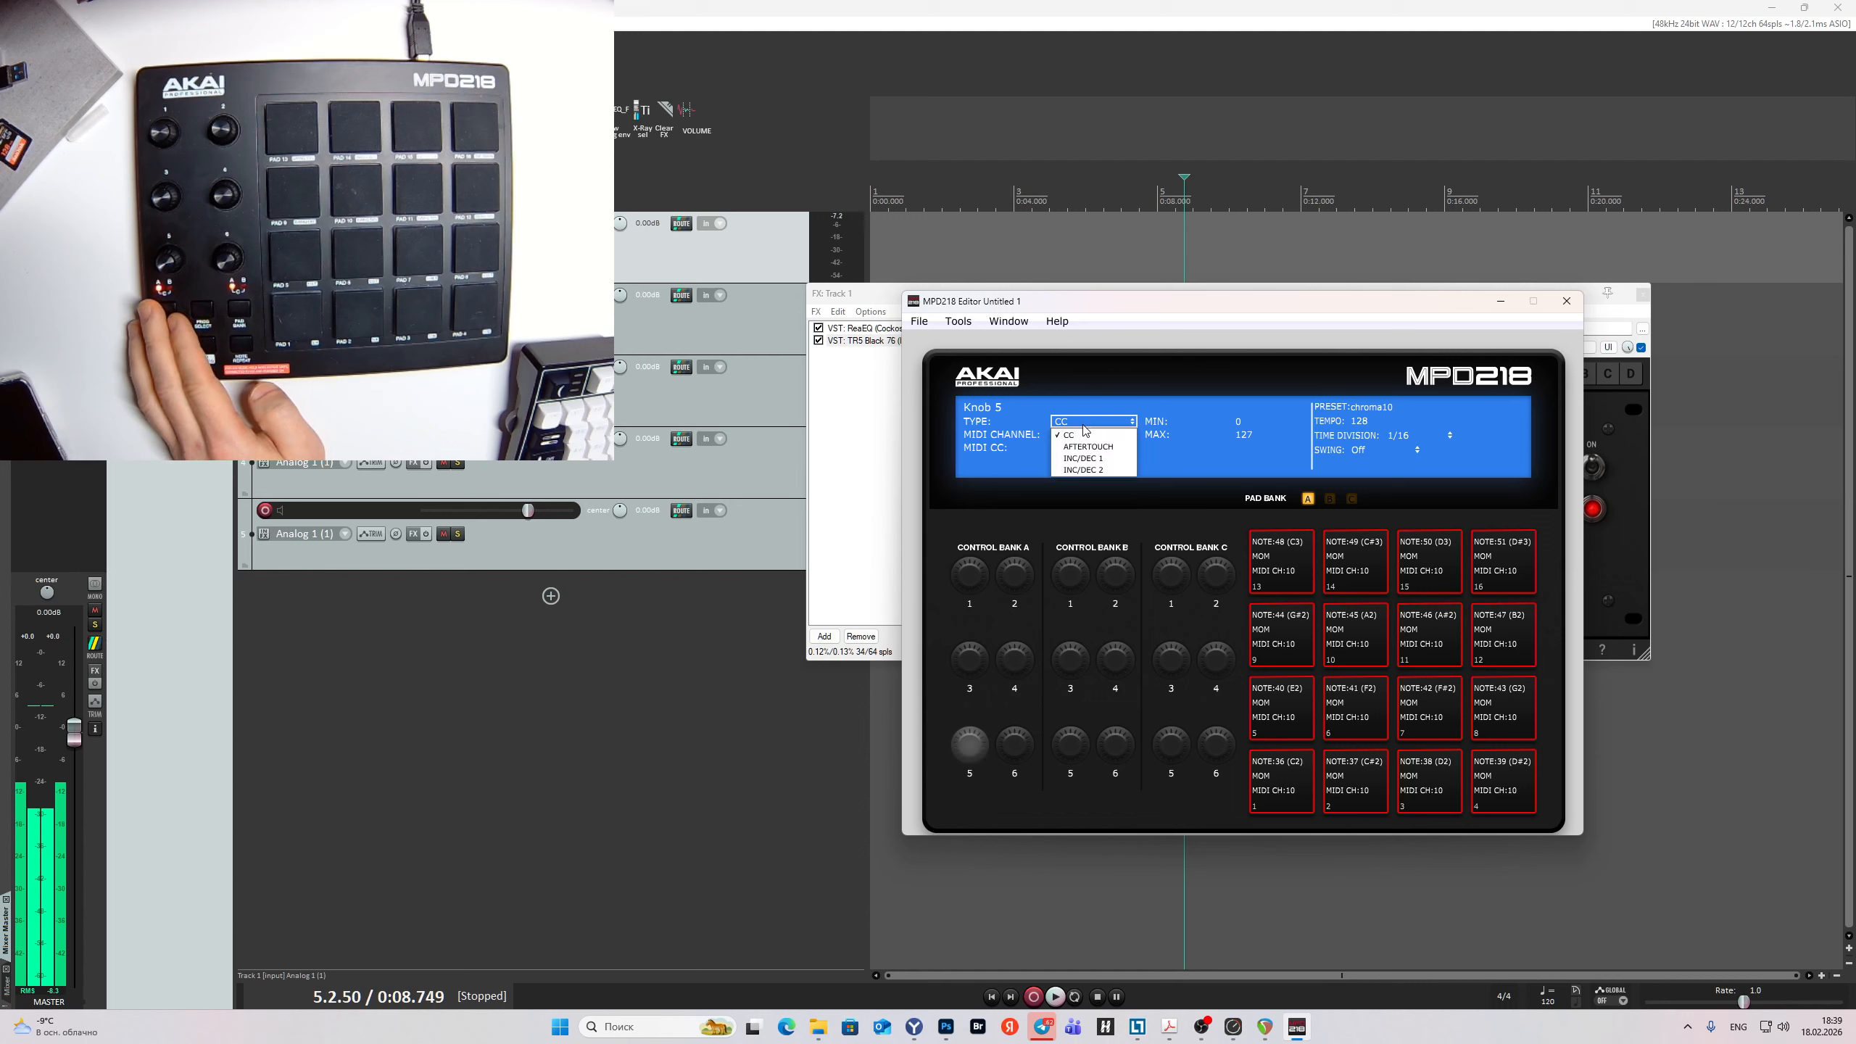
{"action": "left_click", "coordinate": [1089, 469]}
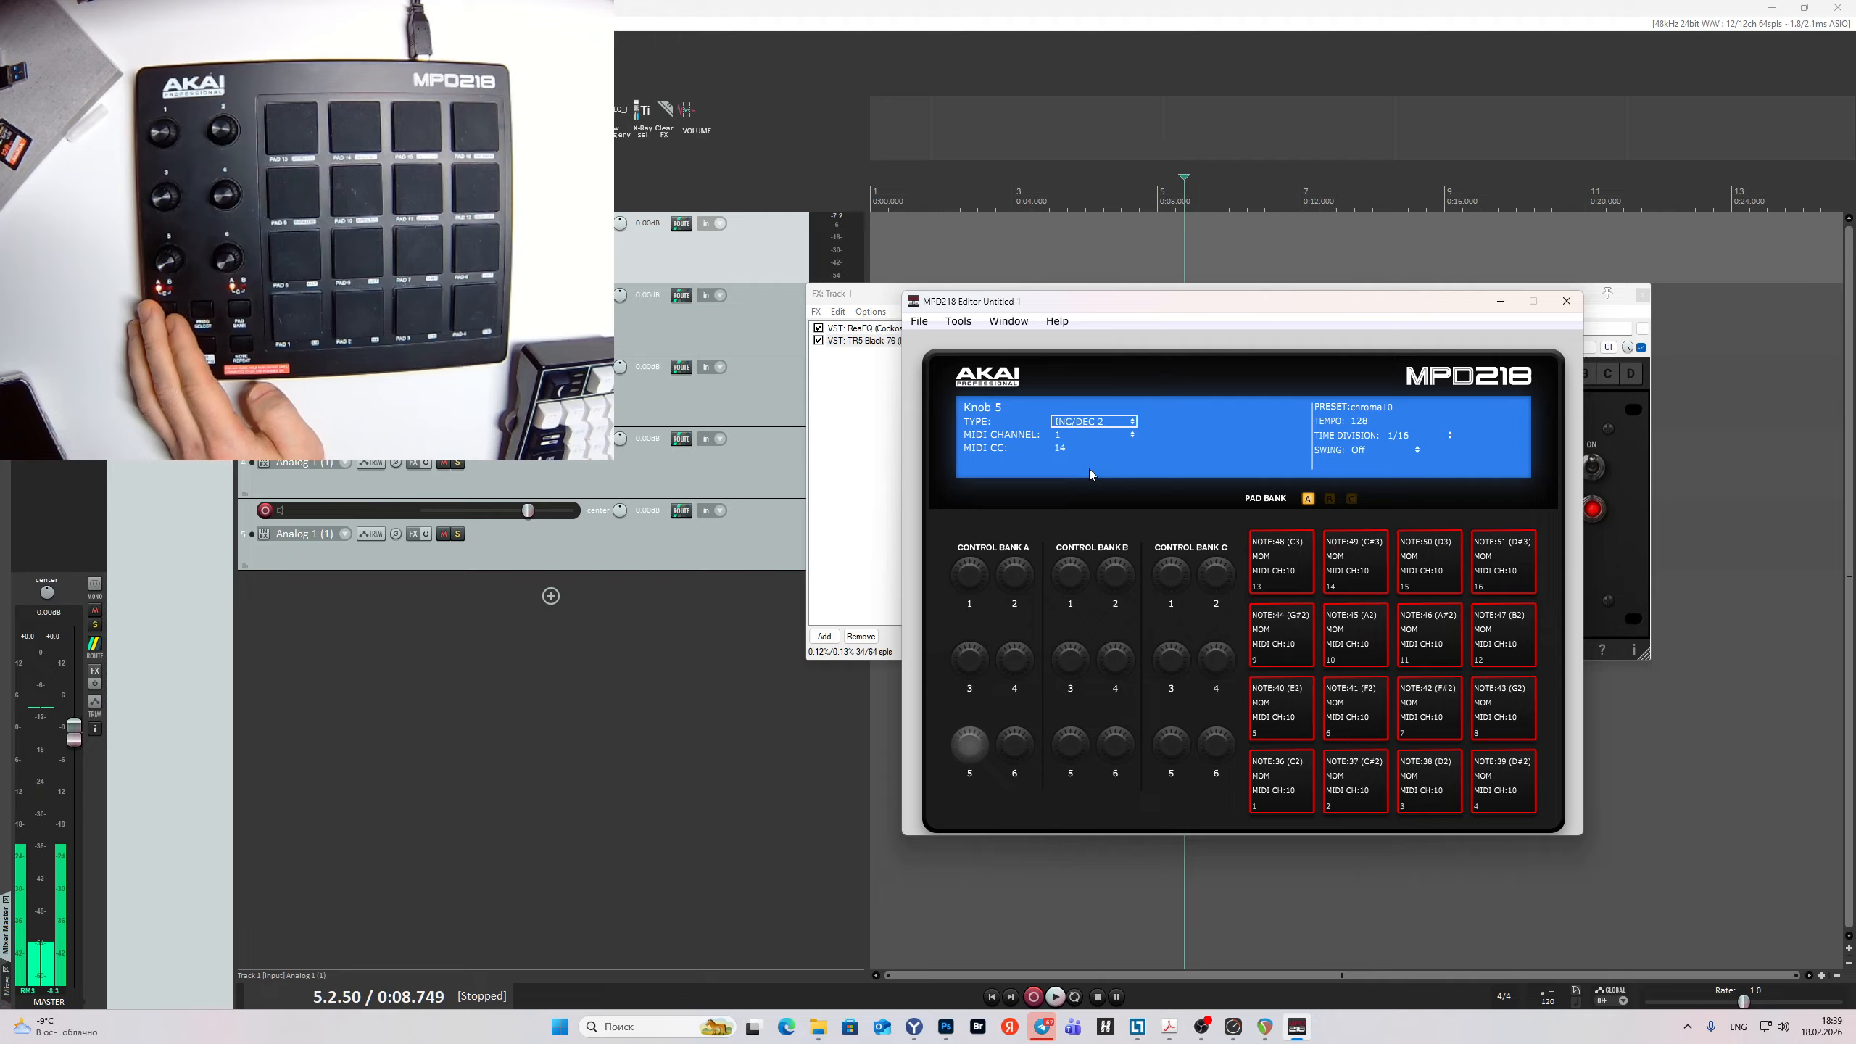
Set the type of knobs 4 and 3 in Control Bank A to INC/DEC 2.
{"action": "left_click", "coordinate": [1011, 743]}
{"action": "left_click", "coordinate": [1016, 660]}
{"action": "left_click", "coordinate": [1075, 423]}
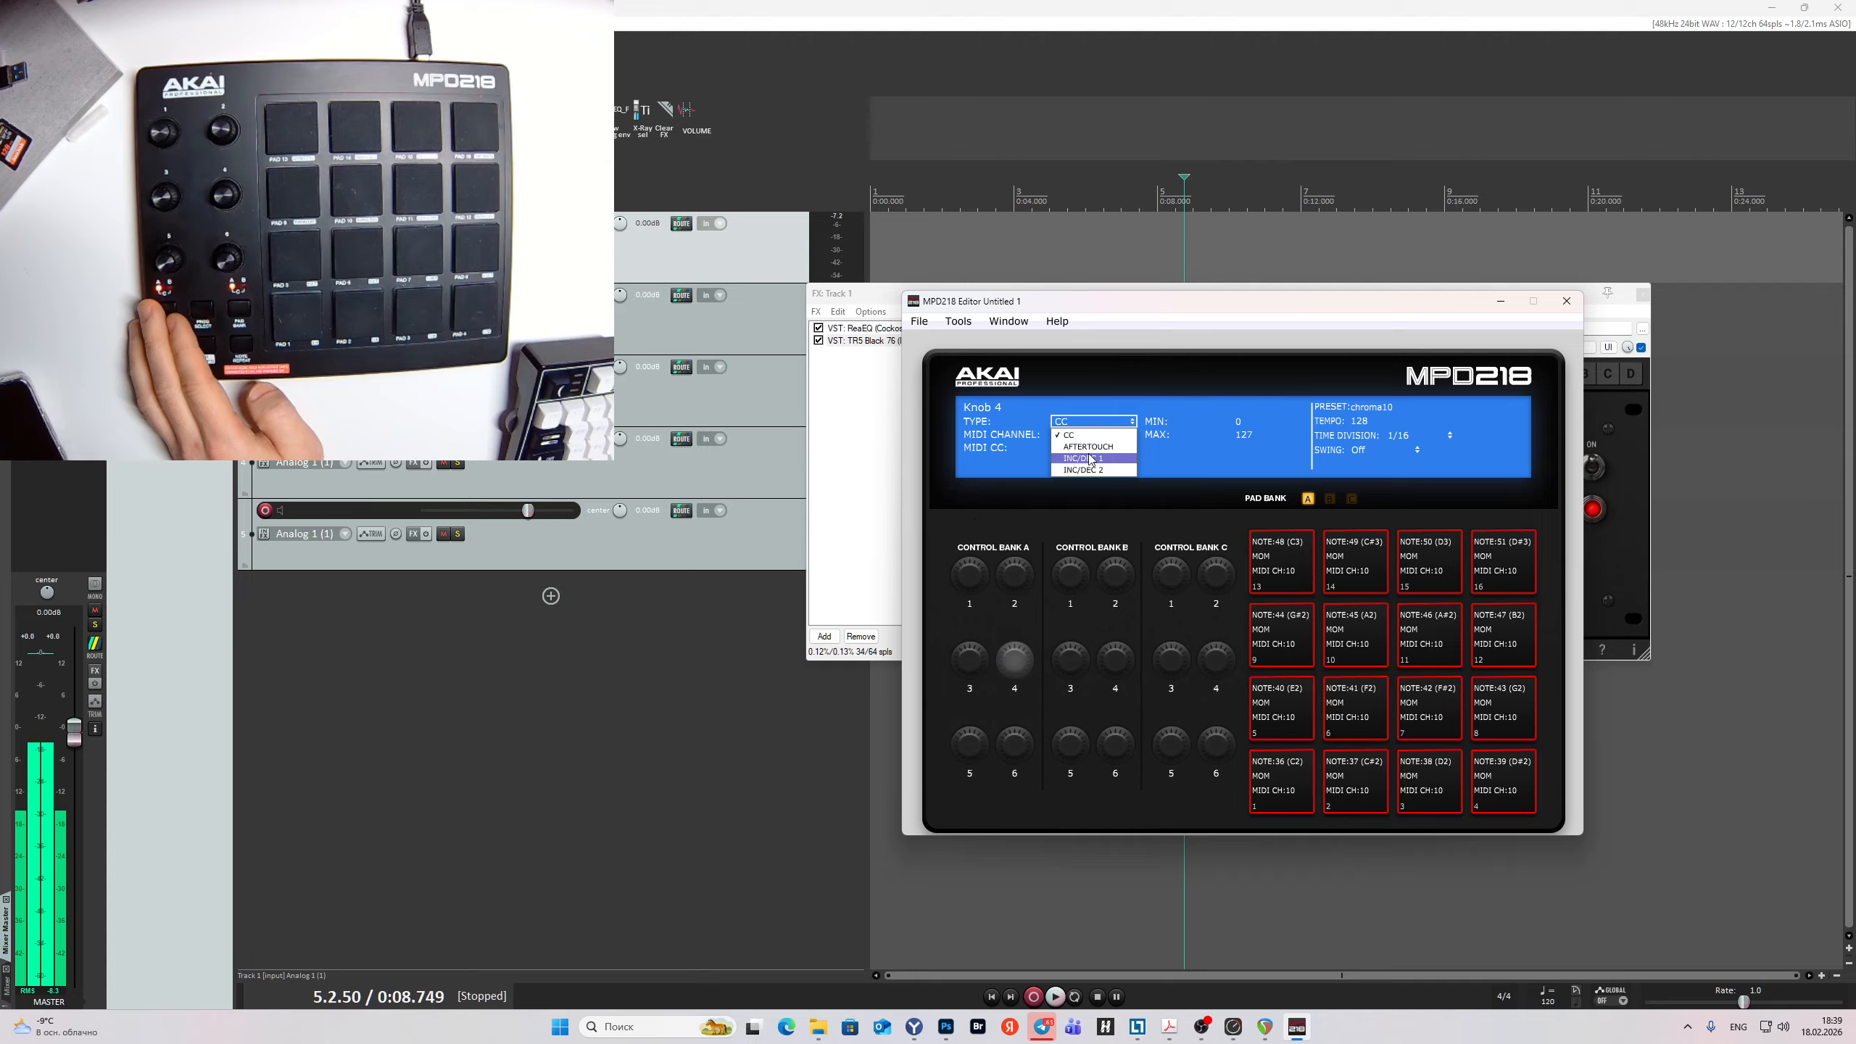
{"action": "left_click", "coordinate": [1092, 471]}
{"action": "left_click", "coordinate": [969, 659]}
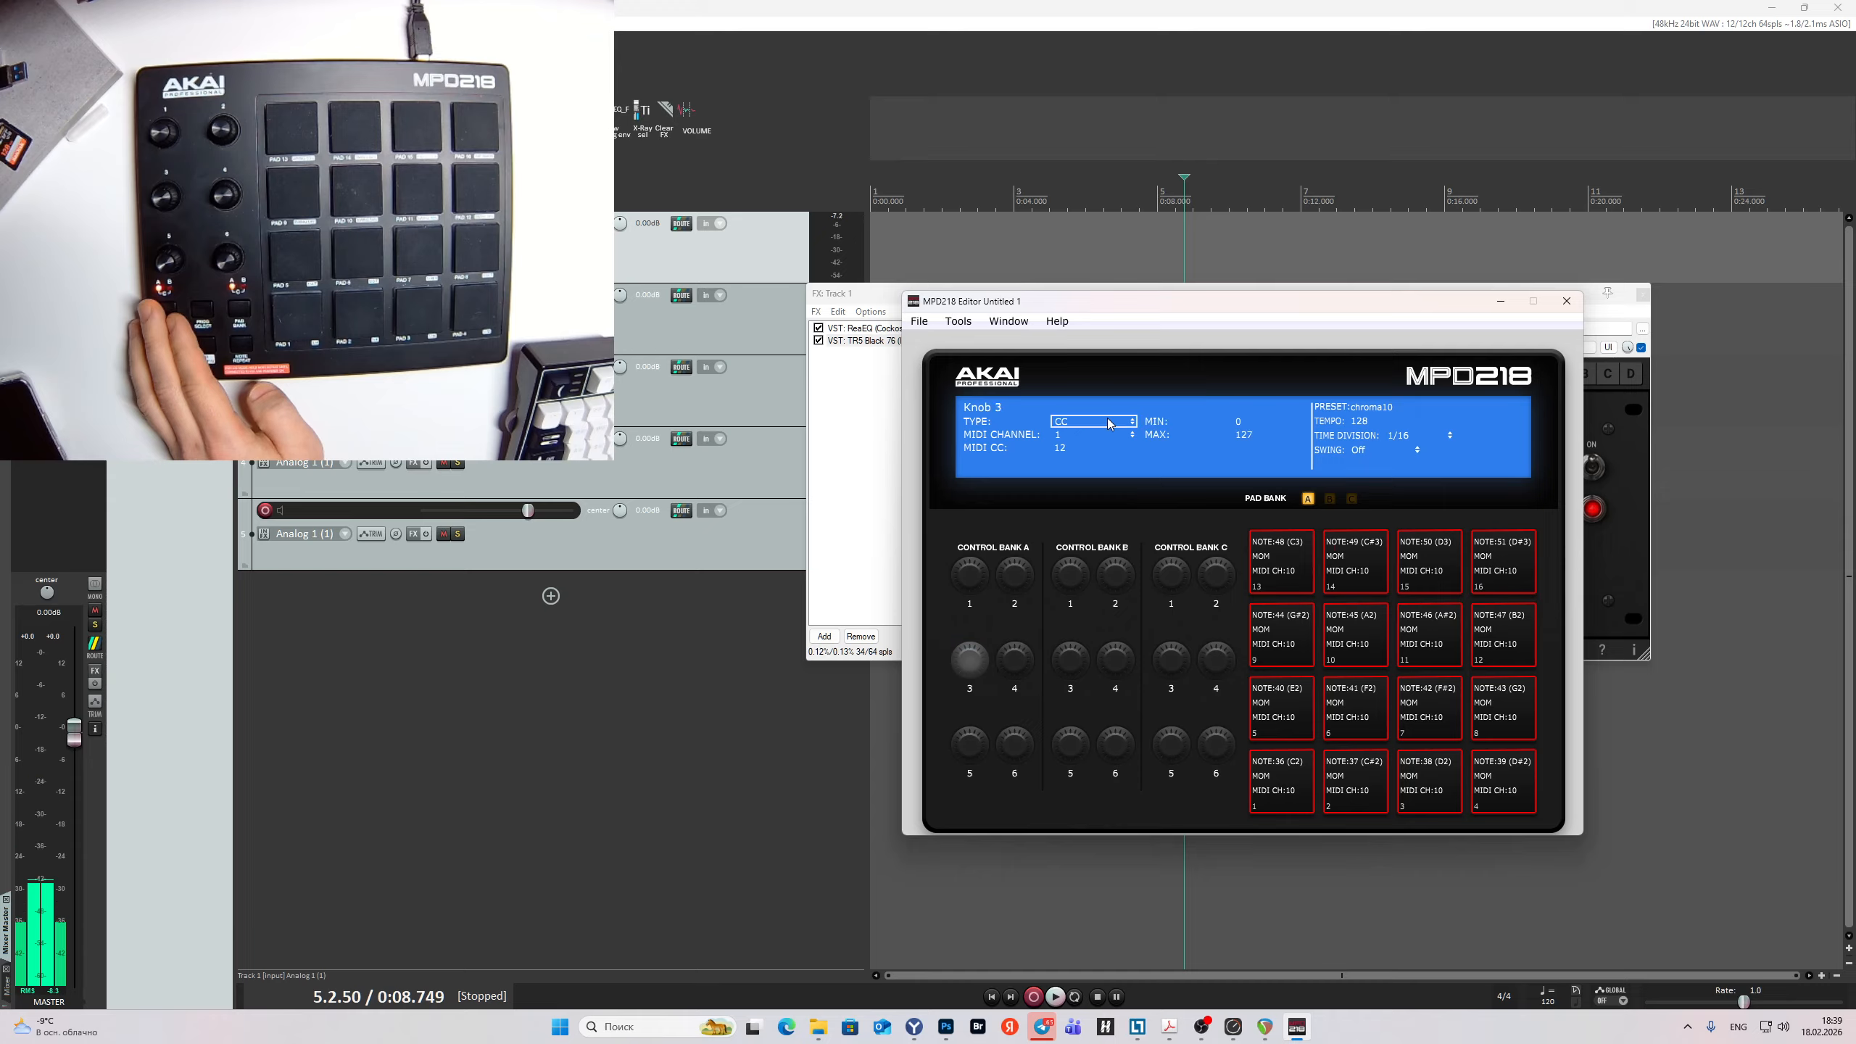
{"action": "left_click", "coordinate": [1075, 423]}
{"action": "left_click", "coordinate": [1092, 471]}
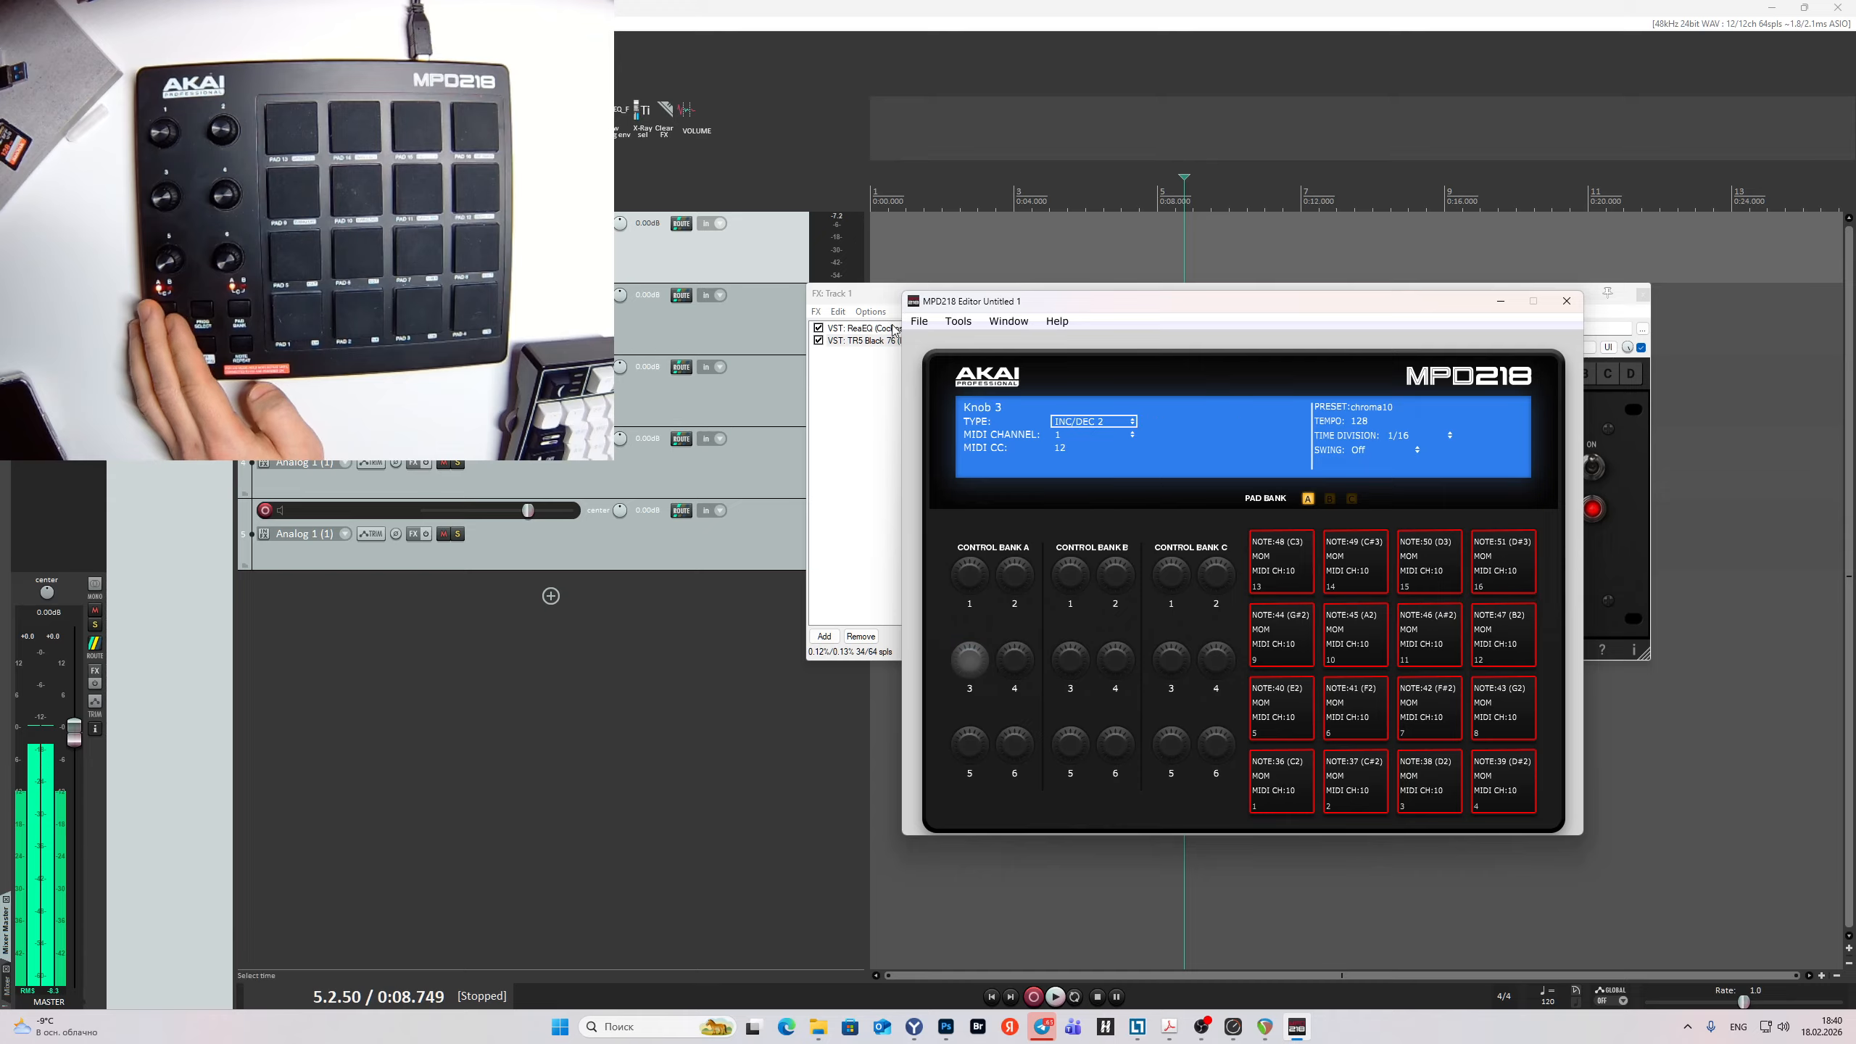
Check the hardware preset slots available for sending the preset, and close the MPD218 Editor without saving.
{"action": "left_click", "coordinate": [954, 328]}
{"action": "left_click", "coordinate": [972, 459]}
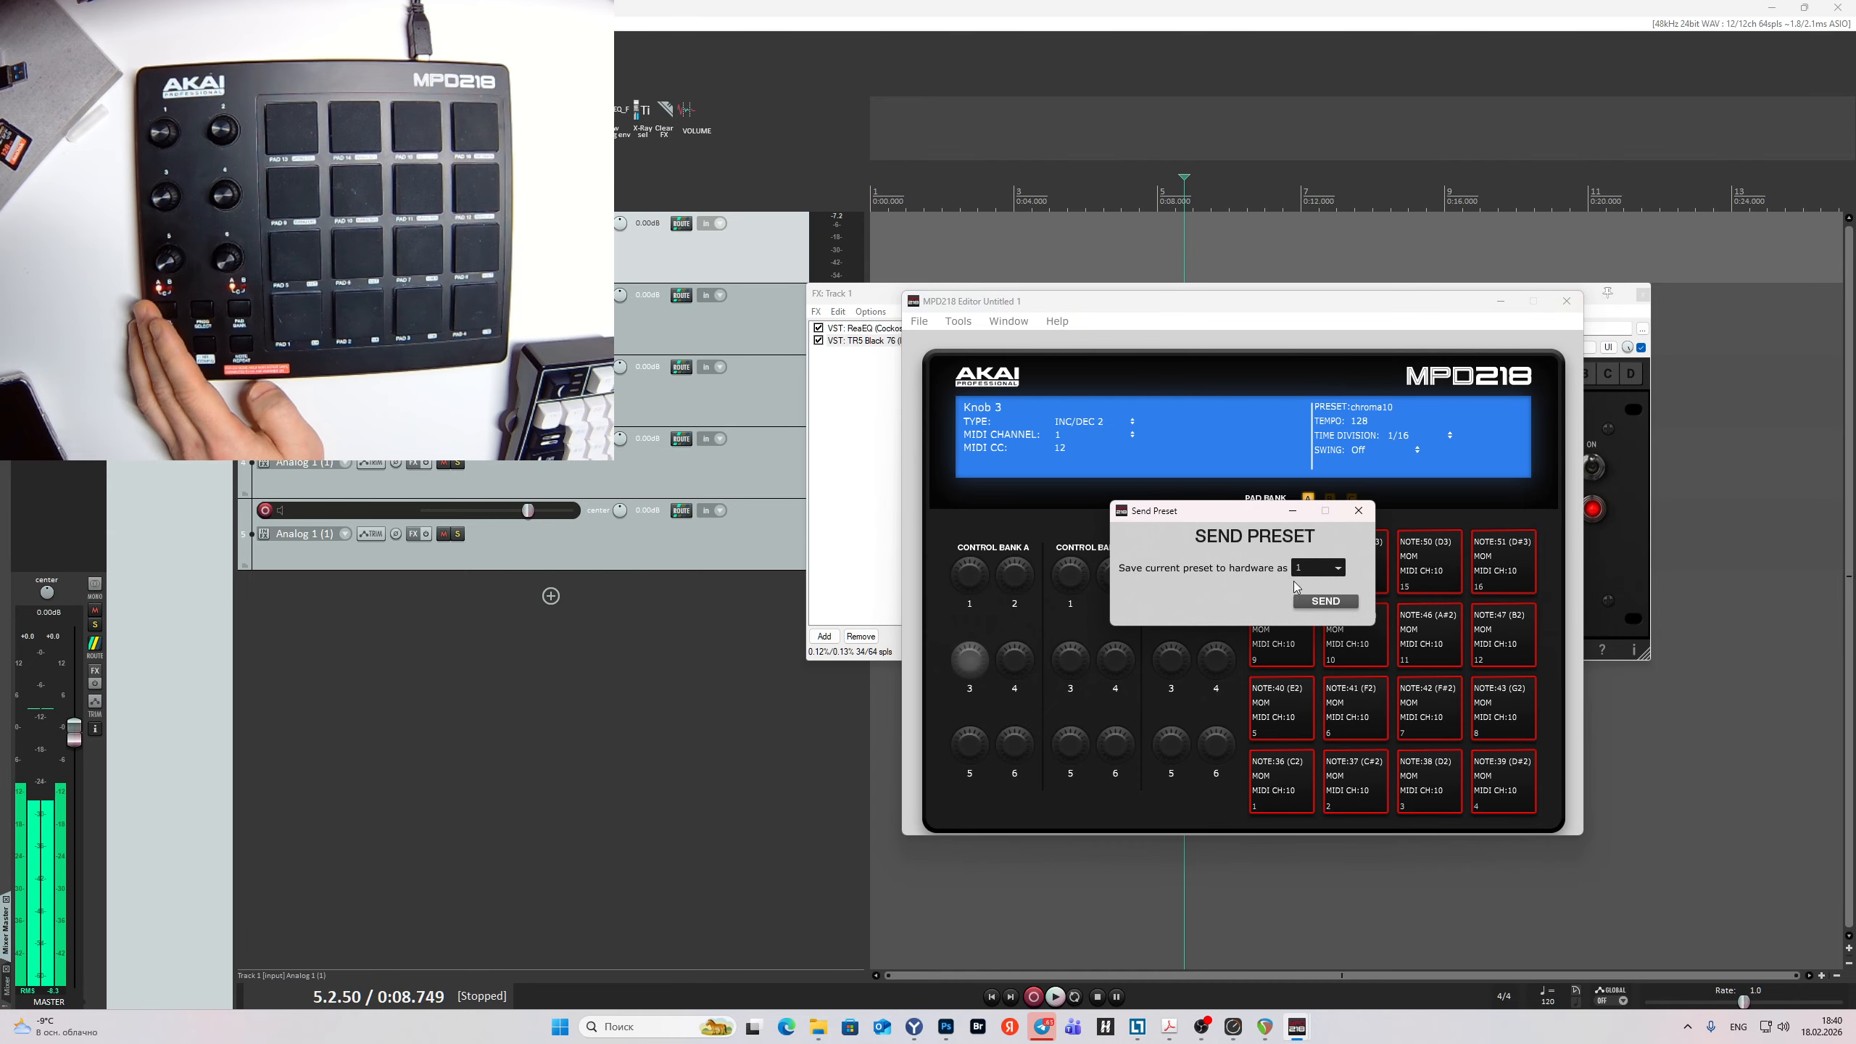
{"action": "left_click", "coordinate": [1335, 570]}
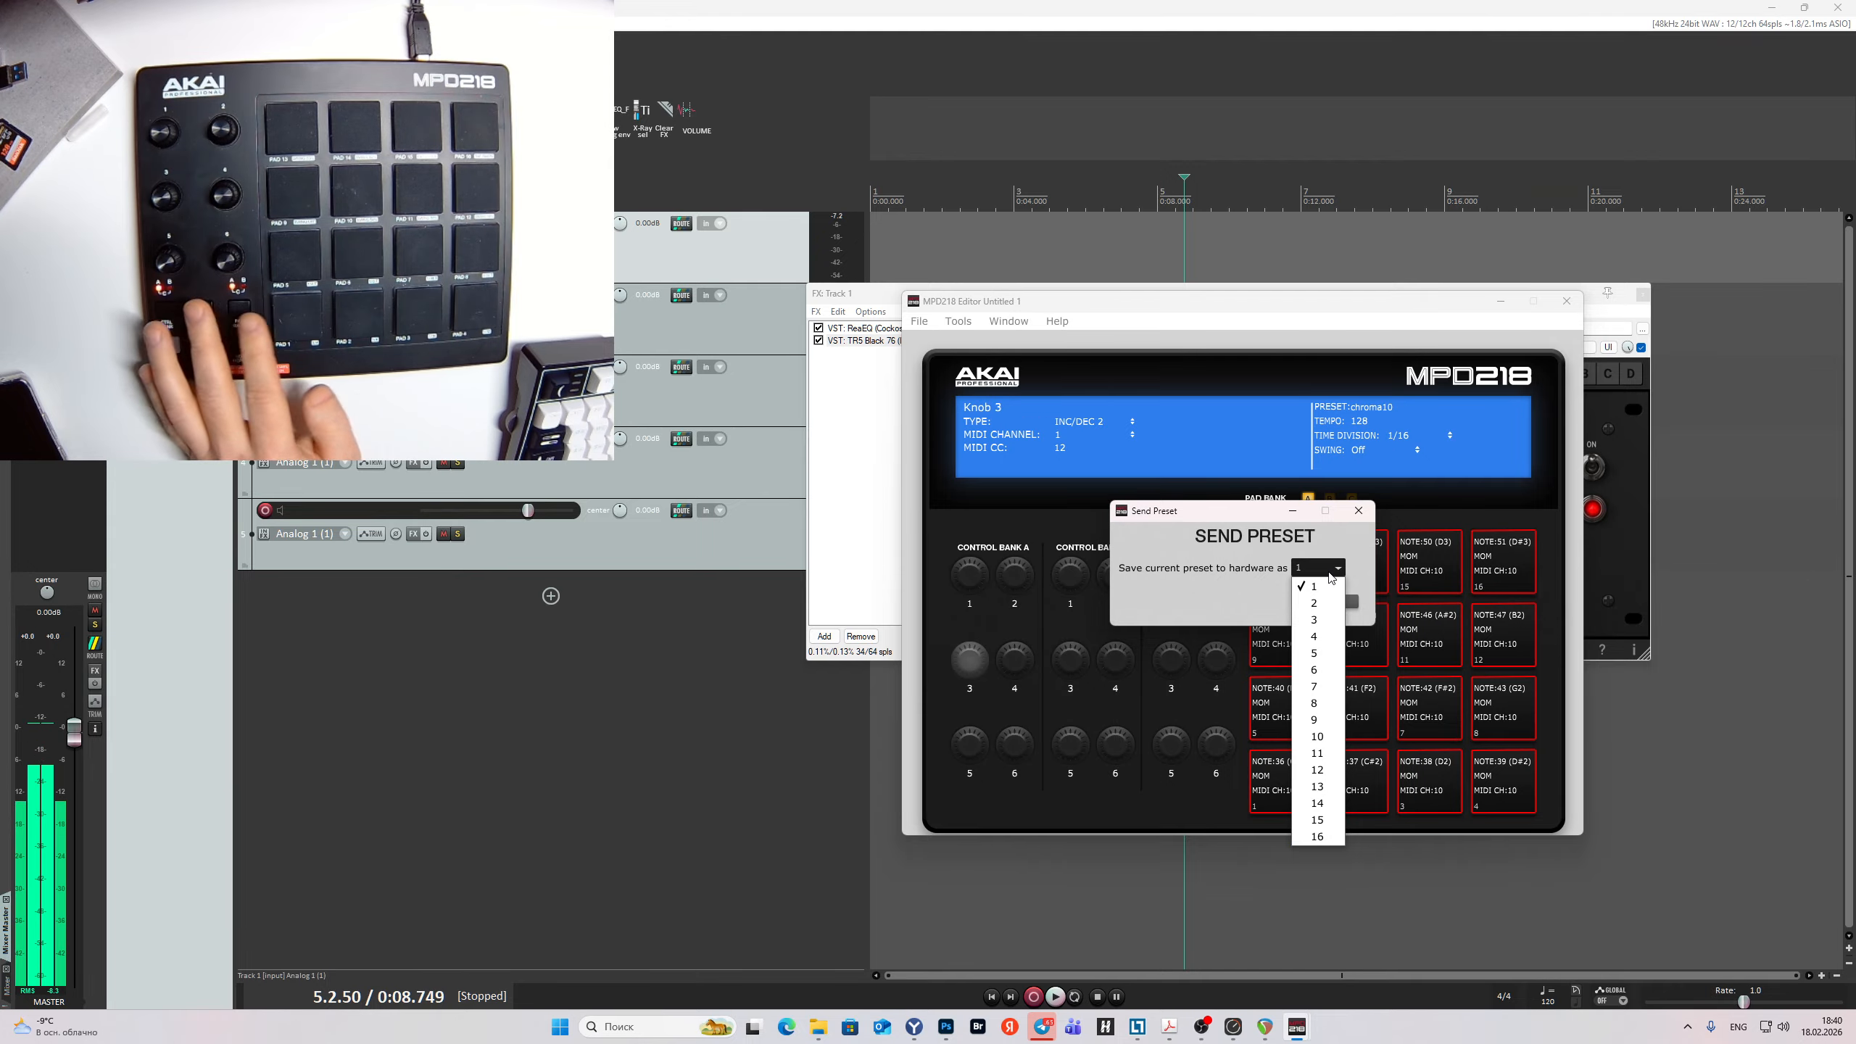
{"action": "left_click", "coordinate": [1334, 569]}
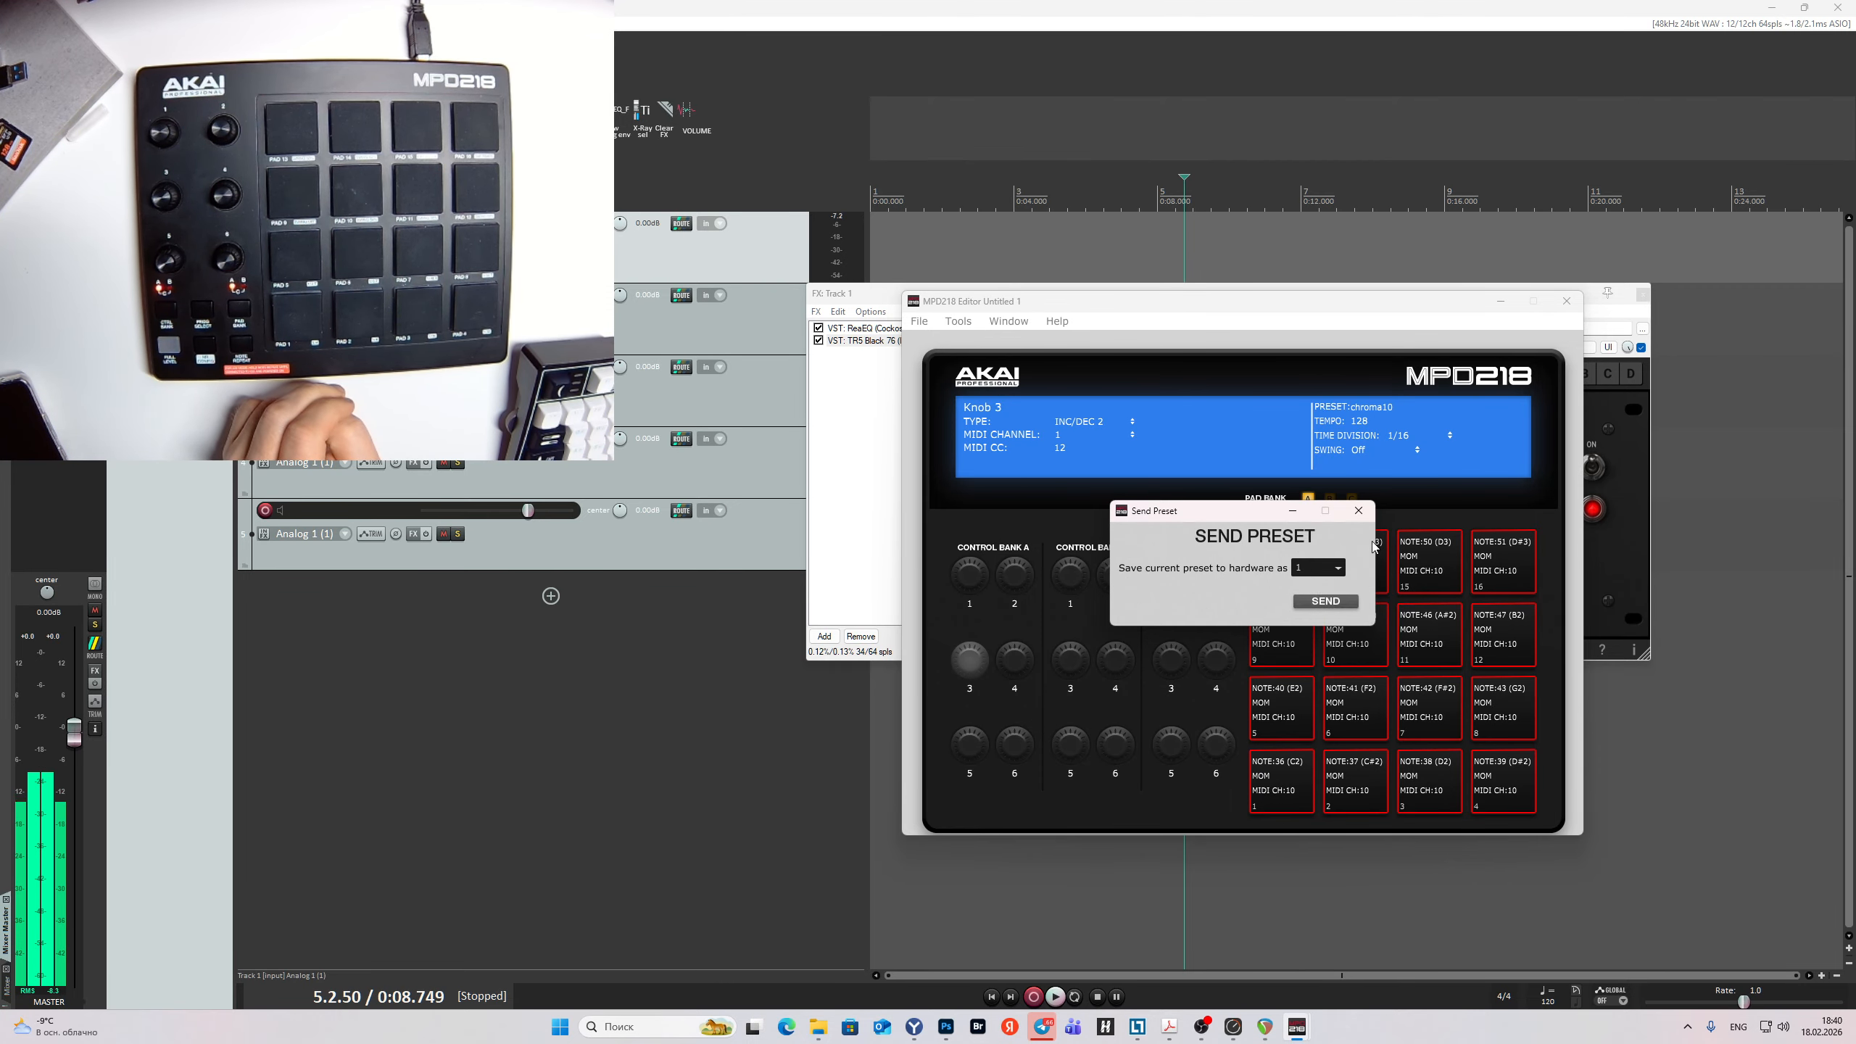
{"action": "left_click", "coordinate": [1357, 516]}
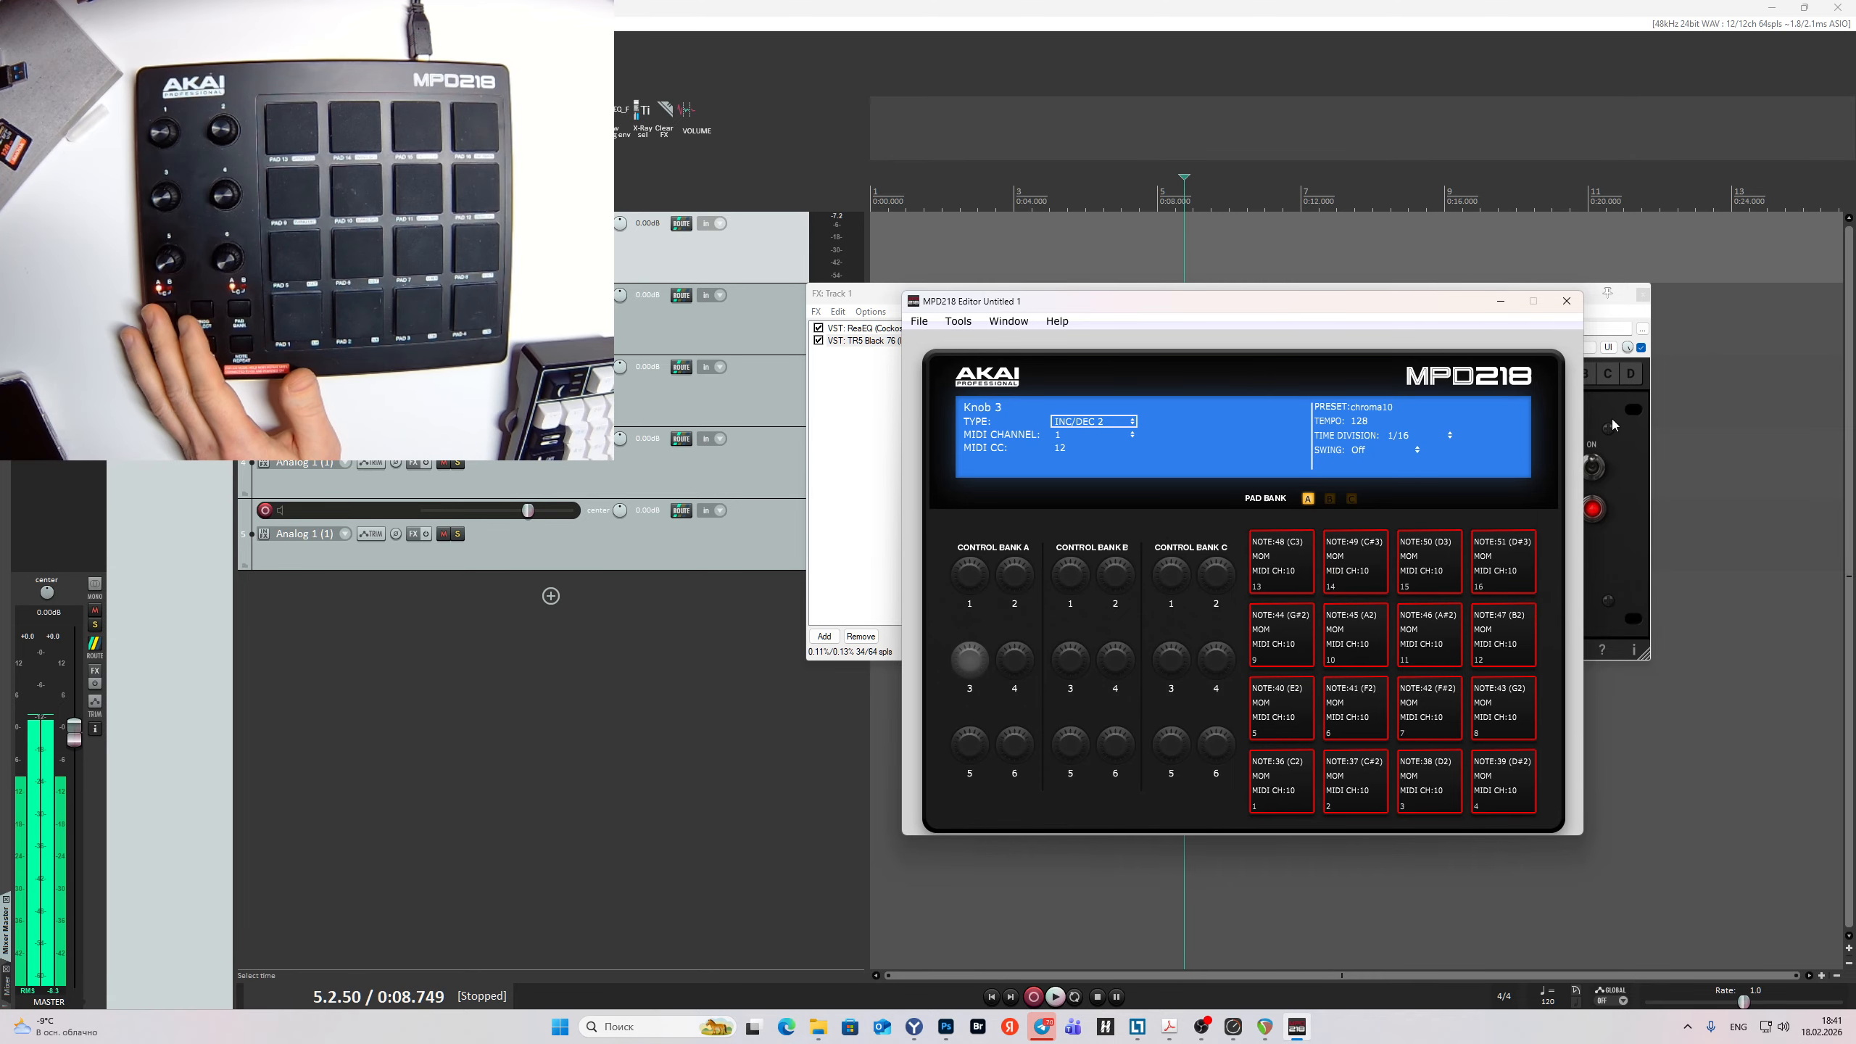
{"action": "left_click", "coordinate": [1571, 300]}
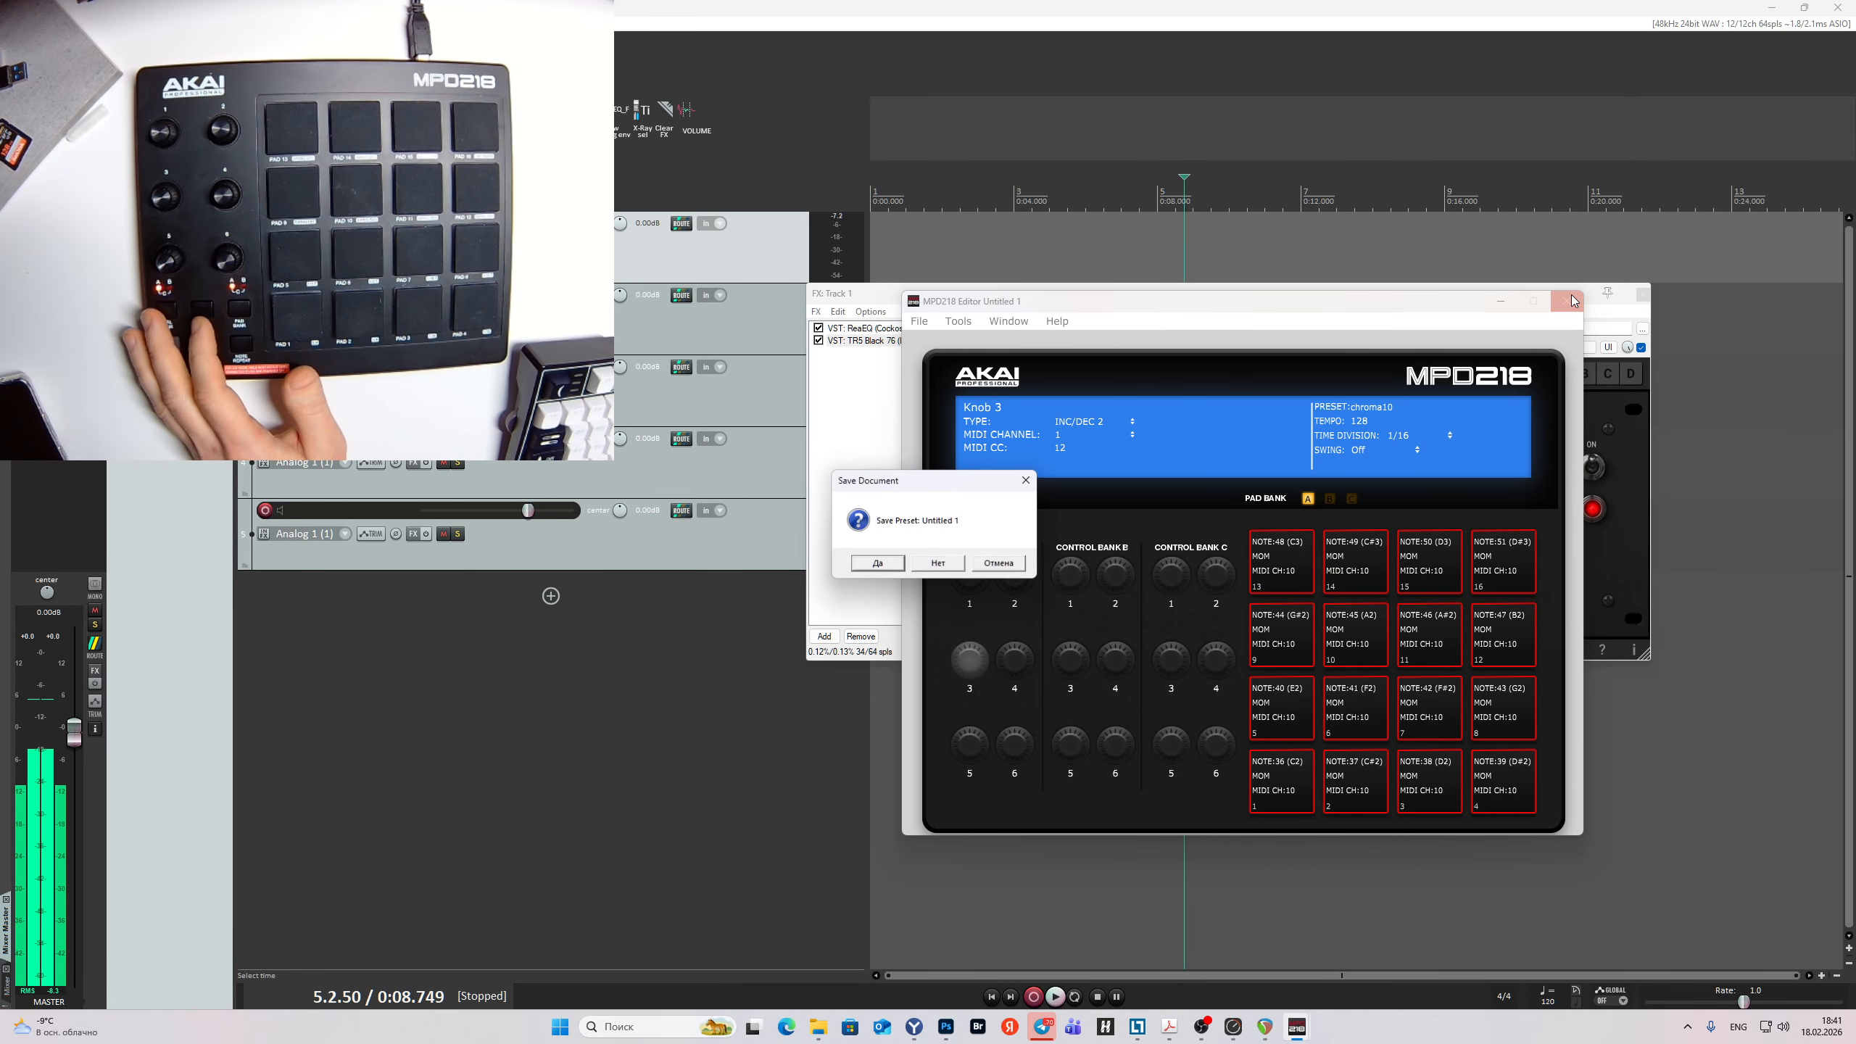
{"action": "left_click", "coordinate": [937, 563]}
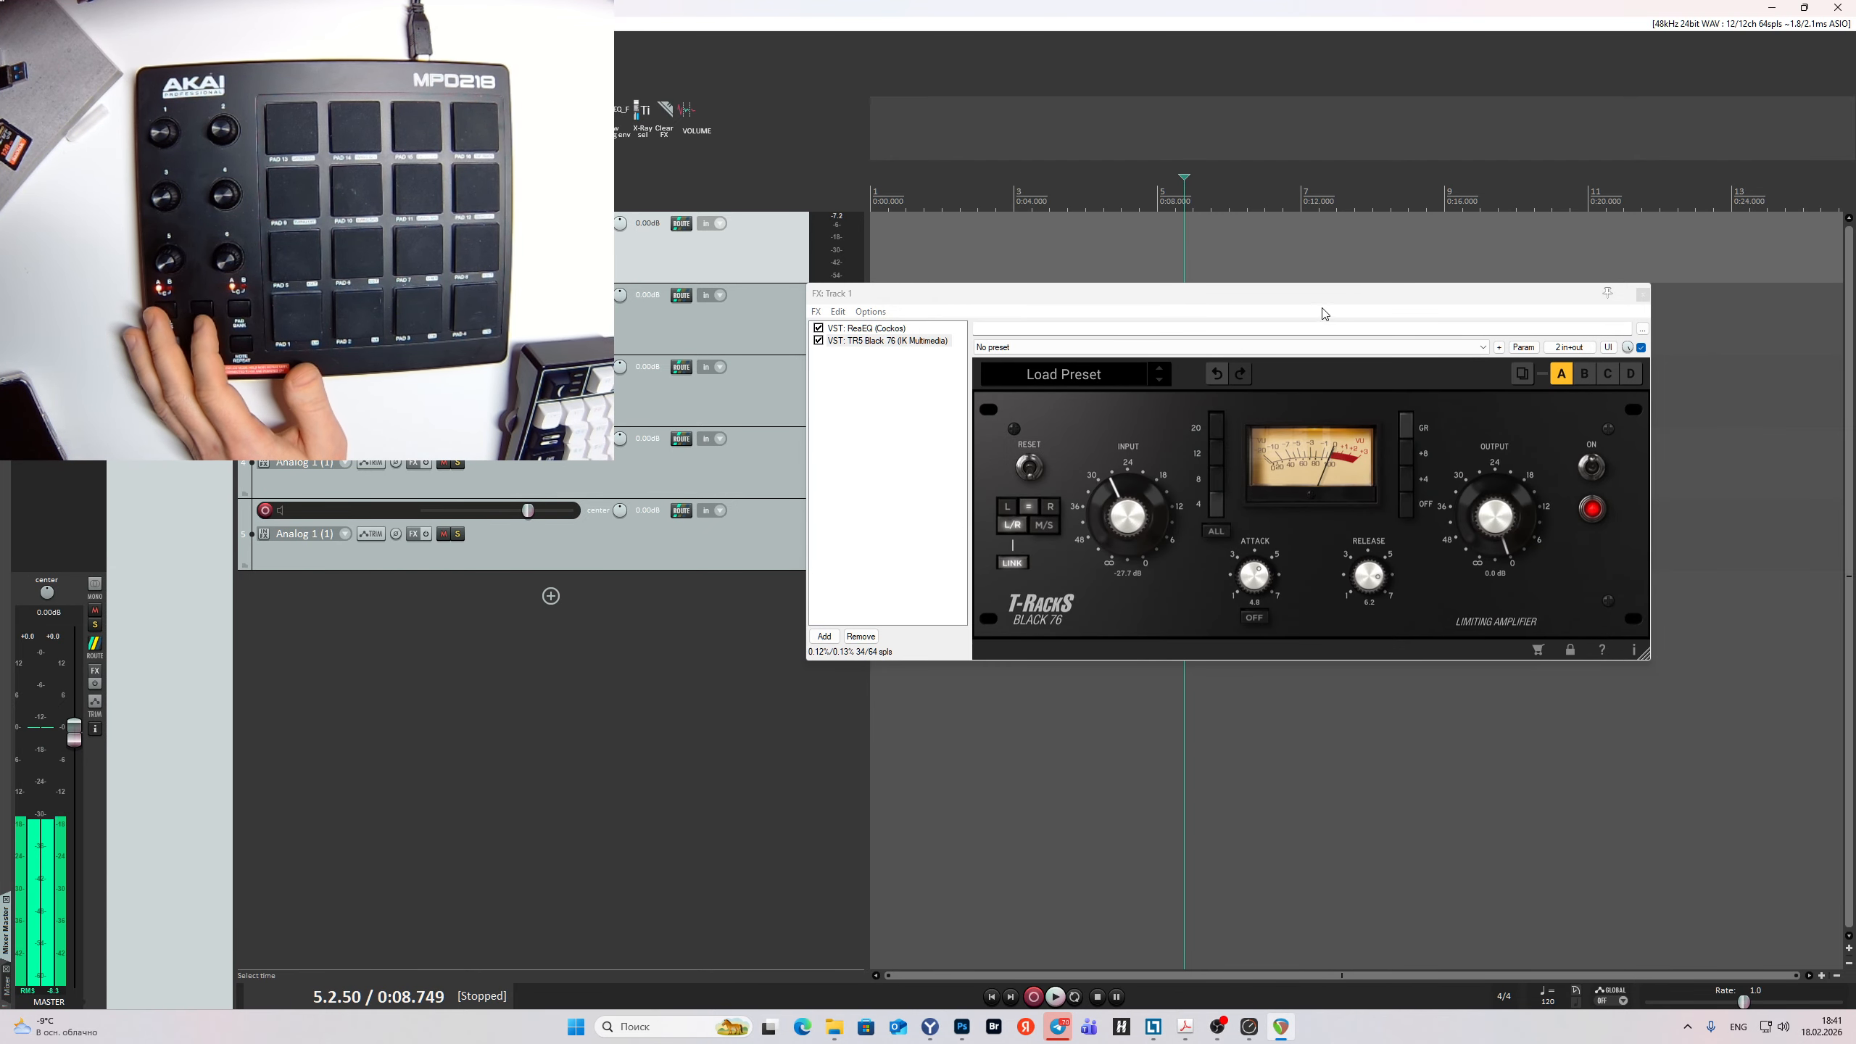
Reposition the Track 1 FX window and set the Black 76 output gain to 0.0 dB.
{"action": "mouse_move", "coordinate": [1321, 308]}
{"action": "left_mouse_down"}
{"action": "mouse_move", "coordinate": [1083, 429]}
{"action": "mouse_move", "coordinate": [1364, 297]}
{"action": "mouse_move", "coordinate": [1305, 302]}
{"action": "left_mouse_up"}
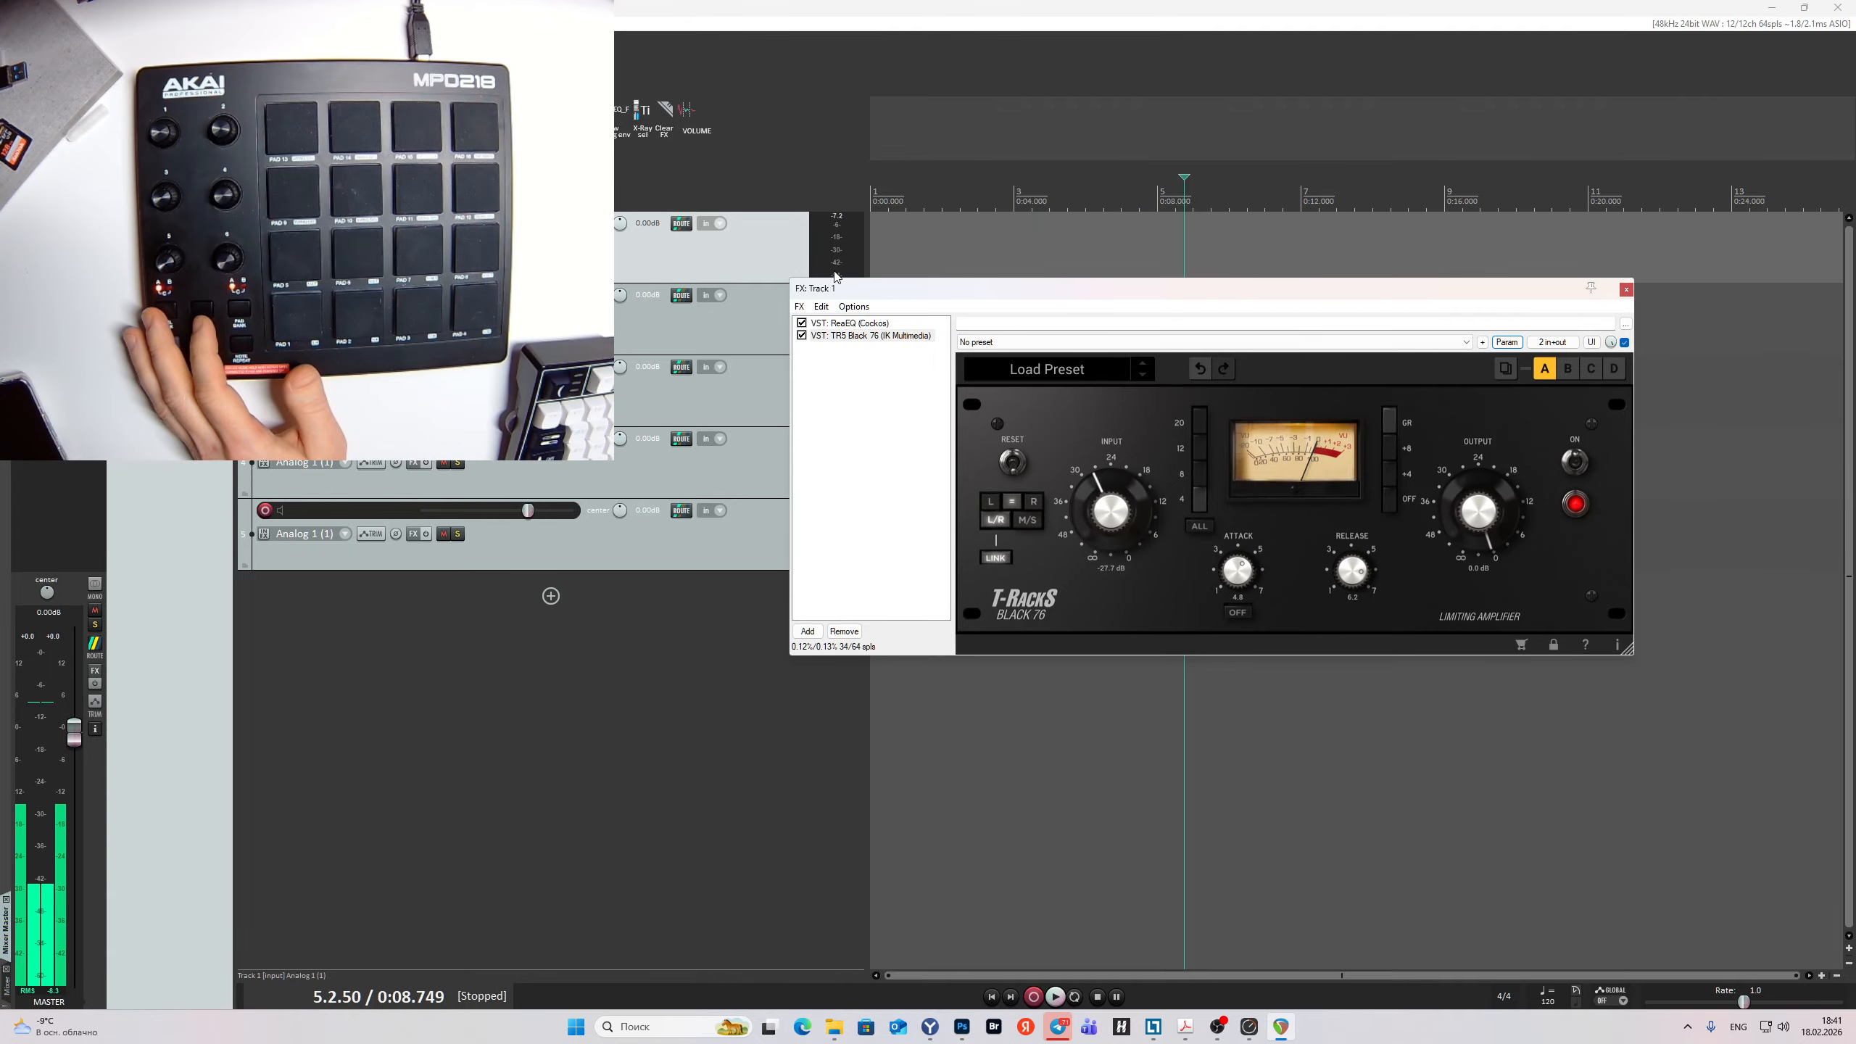
{"action": "left_click_drag", "start_coordinate": [1001, 286], "coordinate": [1082, 232]}
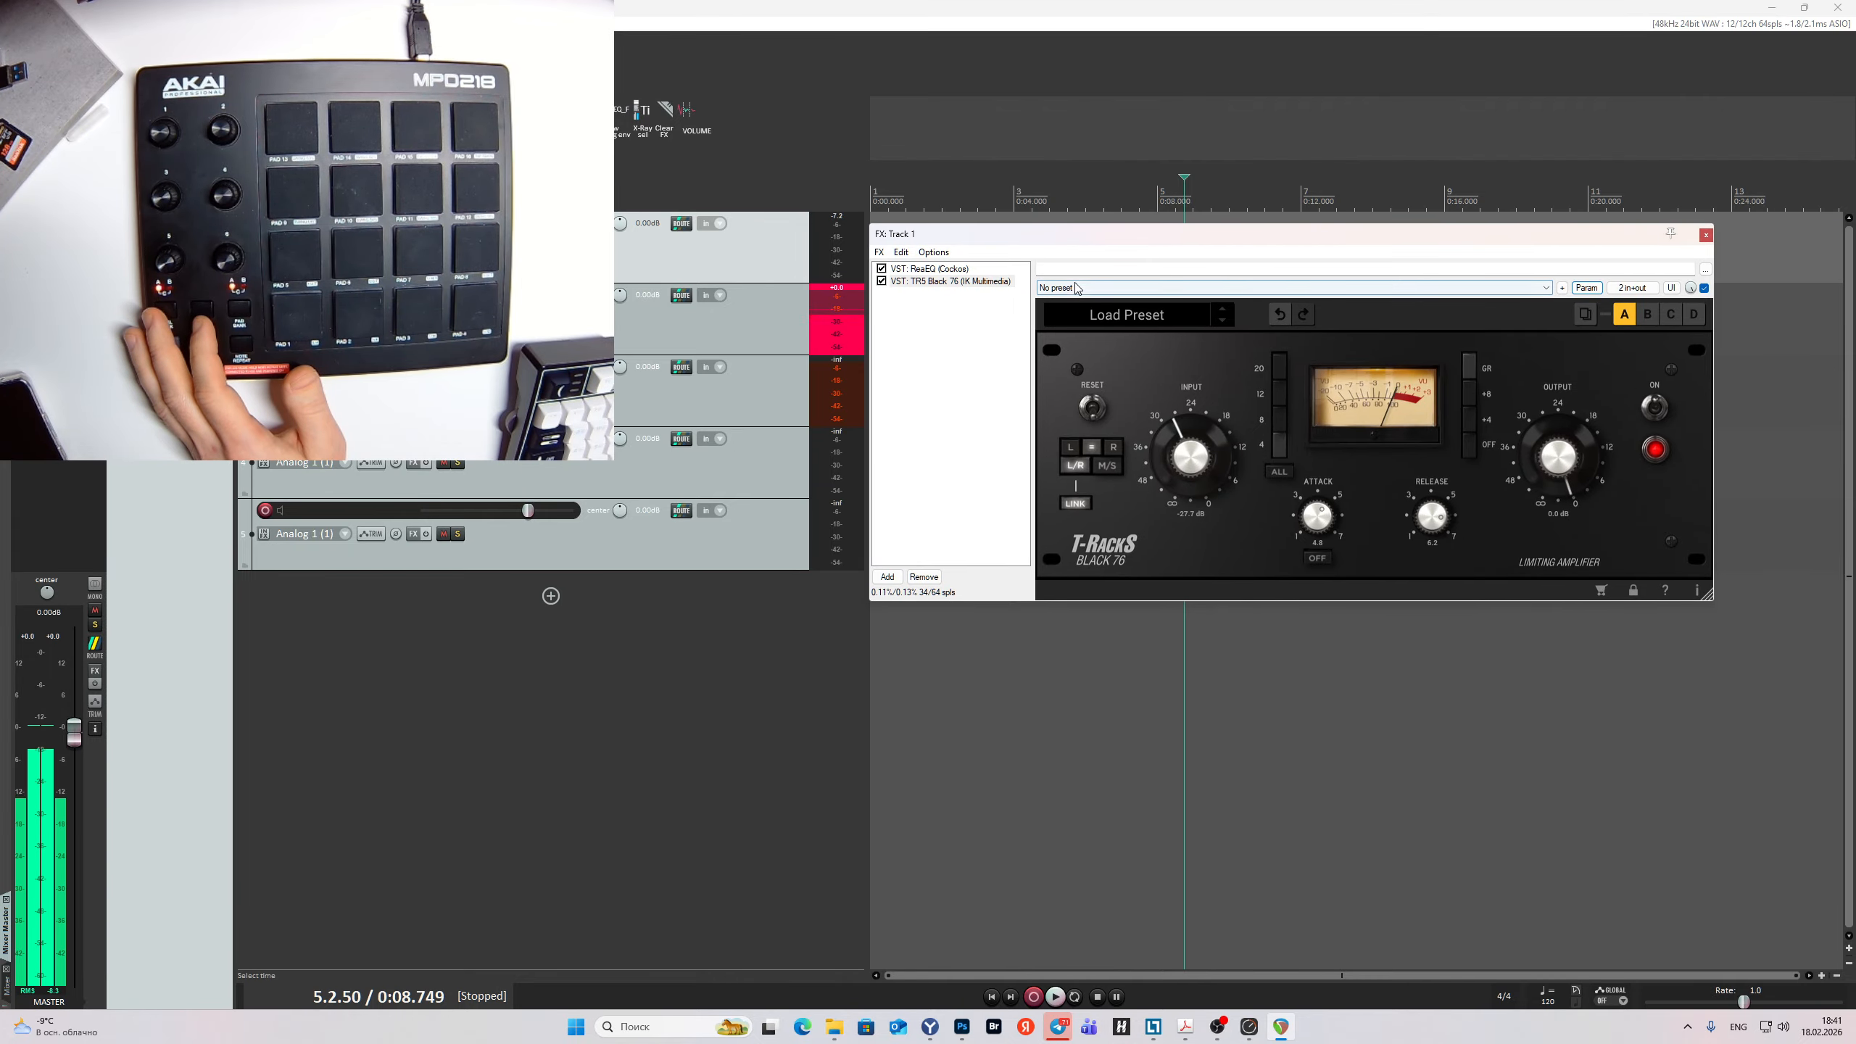
{"action": "left_click_drag", "start_coordinate": [1518, 241], "coordinate": [1404, 373]}
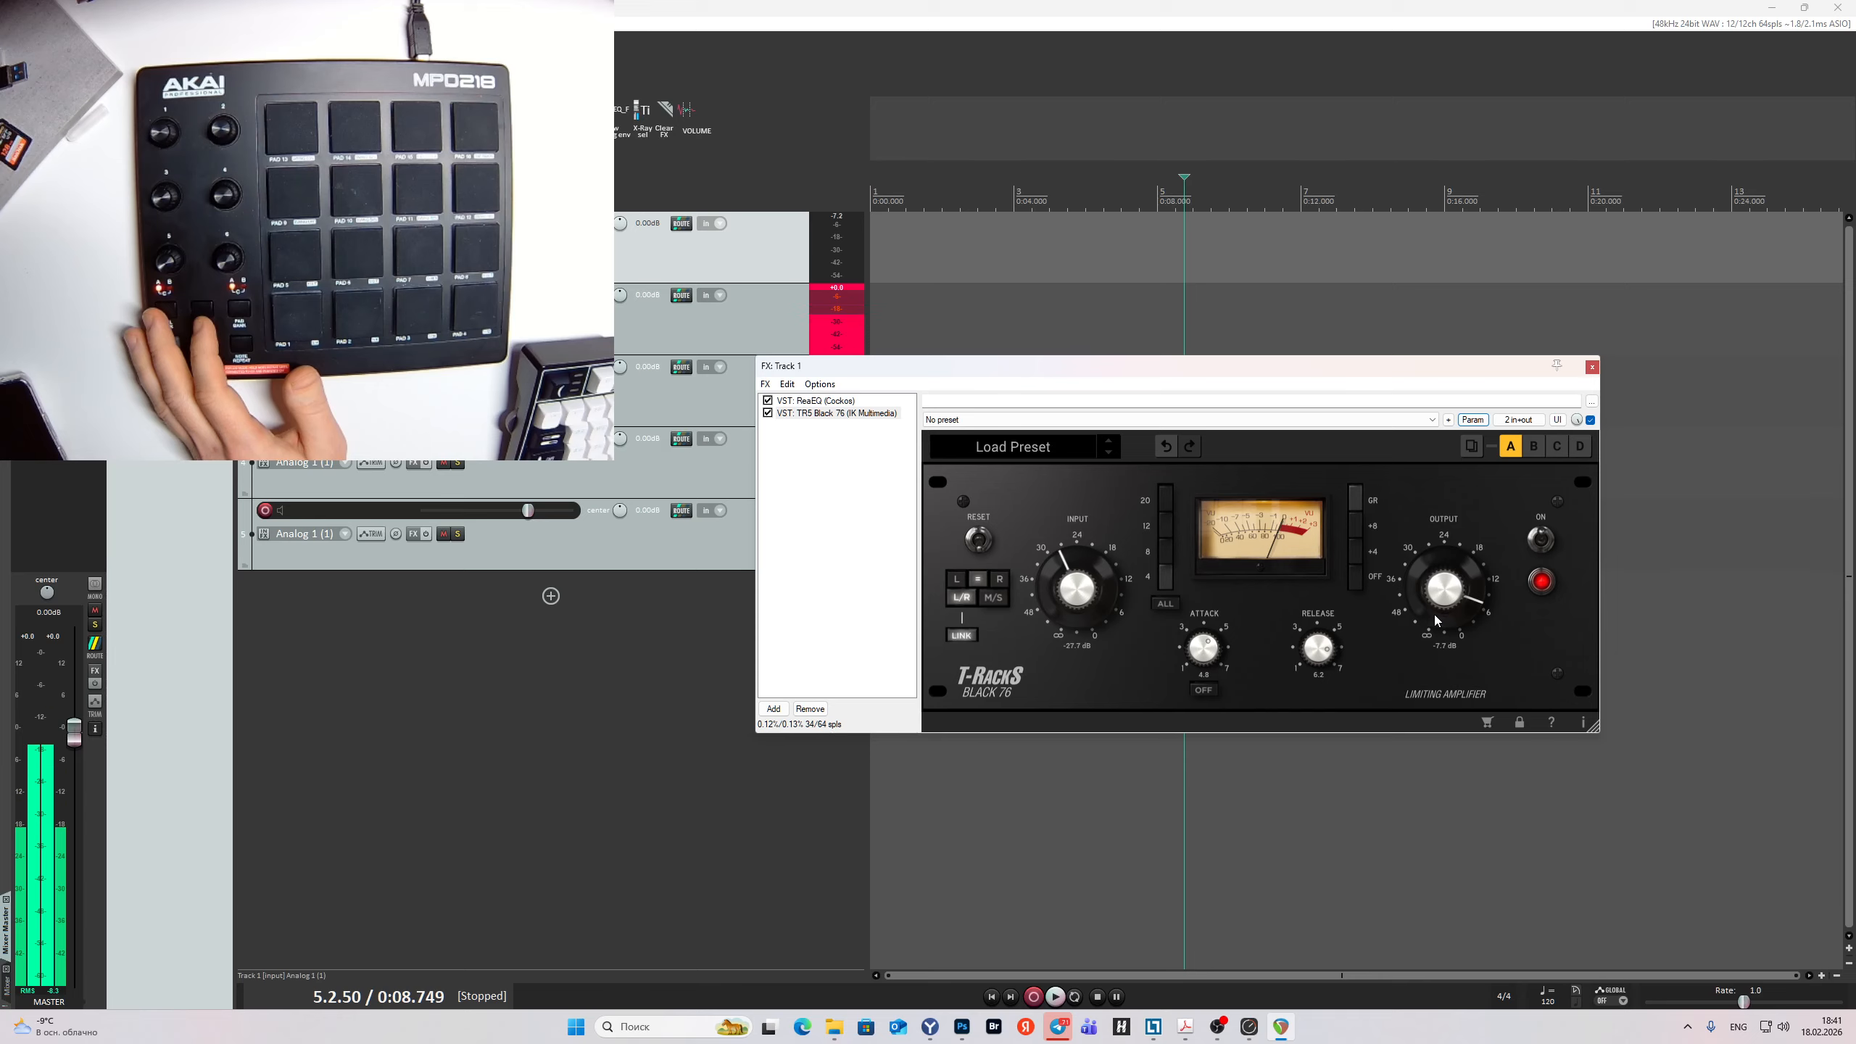
{"action": "left_click_drag", "start_coordinate": [1436, 623], "coordinate": [1465, 598]}
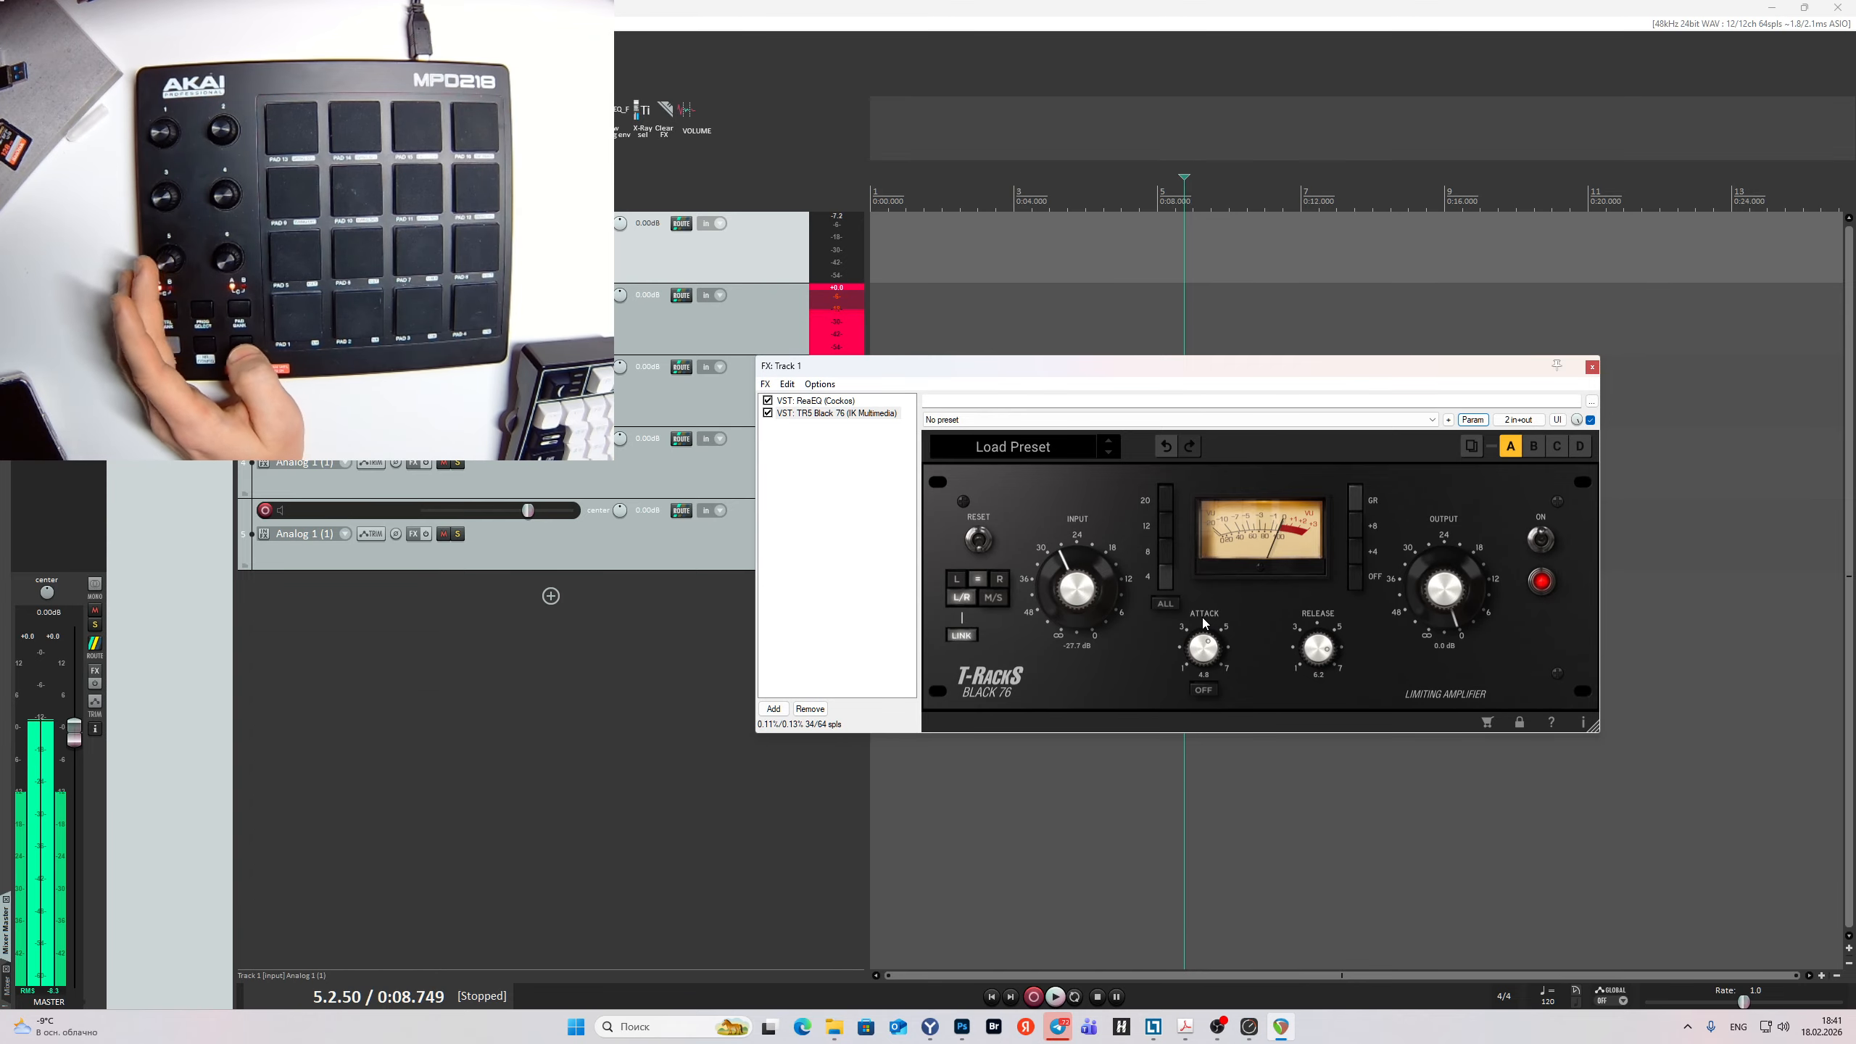
Set the output gain's MIDI learn for MIDI Chan 1 CC 14 to CC mode Relative 1 (127=-1, 1=+1).
{"action": "left_click", "coordinate": [1472, 420]}
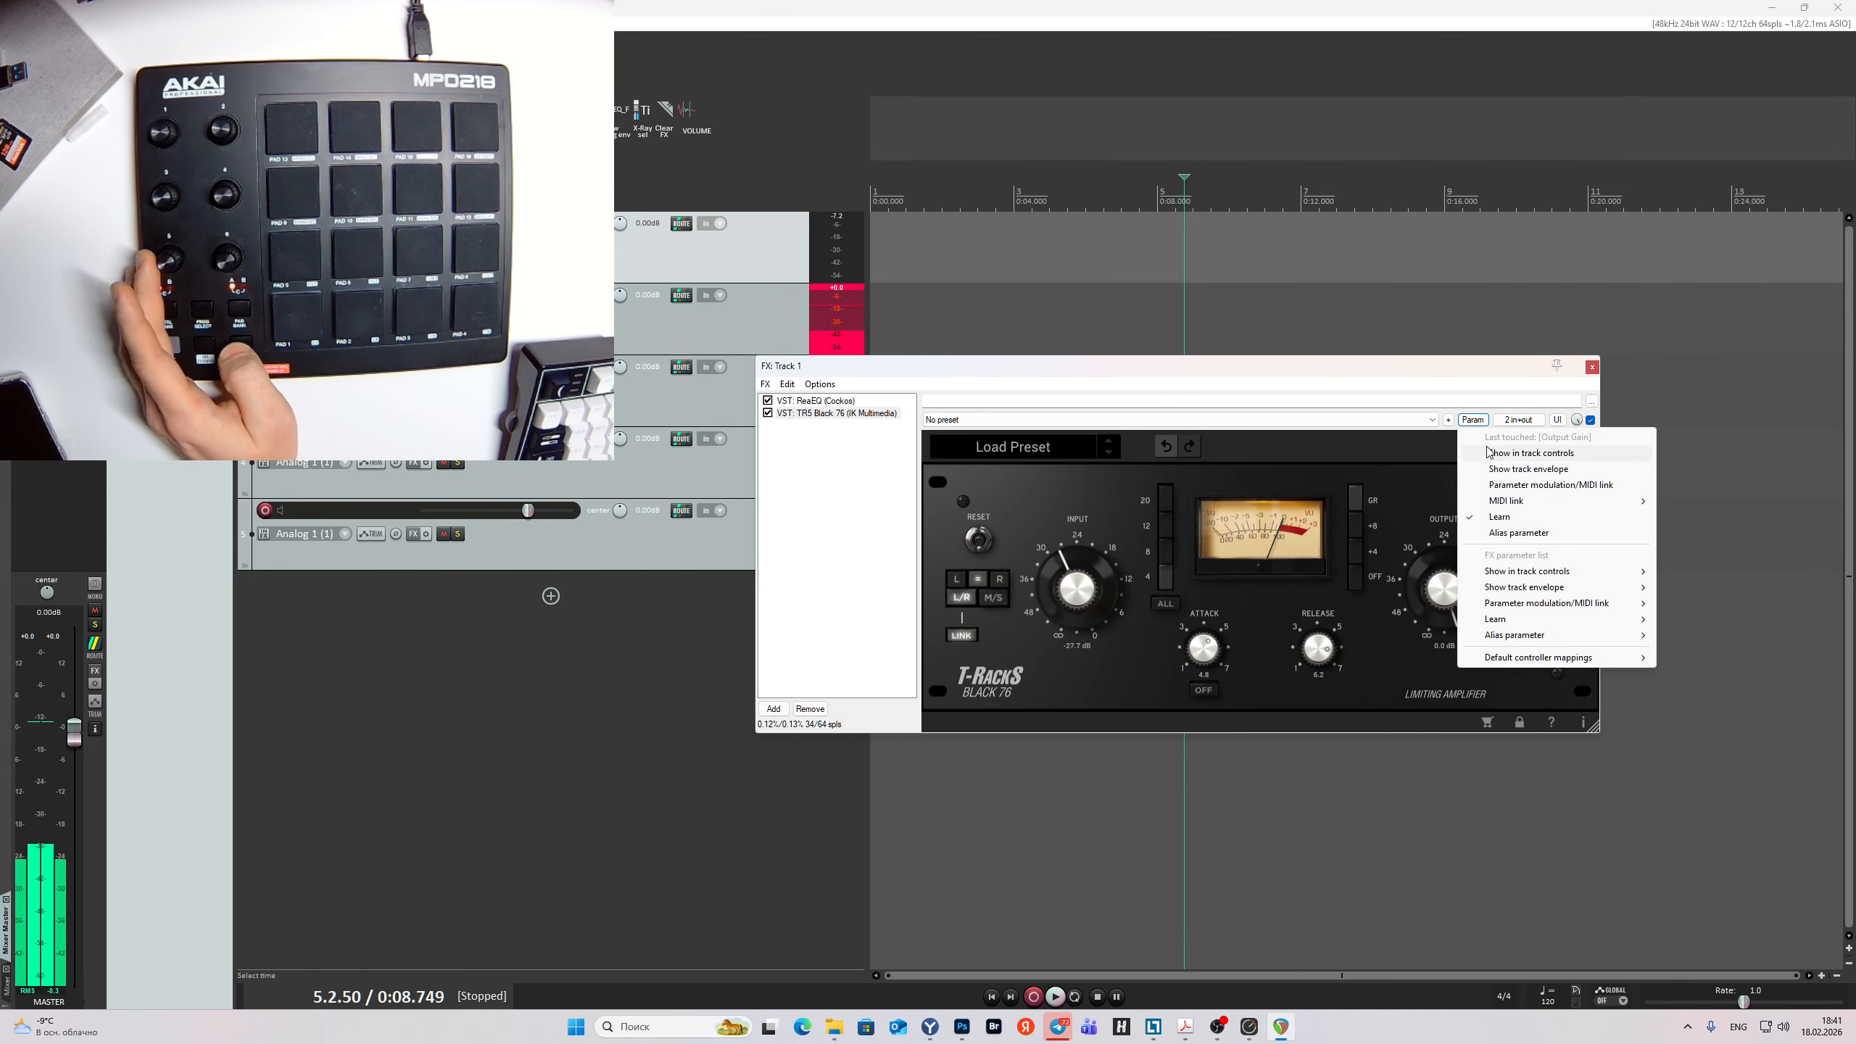
{"action": "left_click", "coordinate": [1499, 517]}
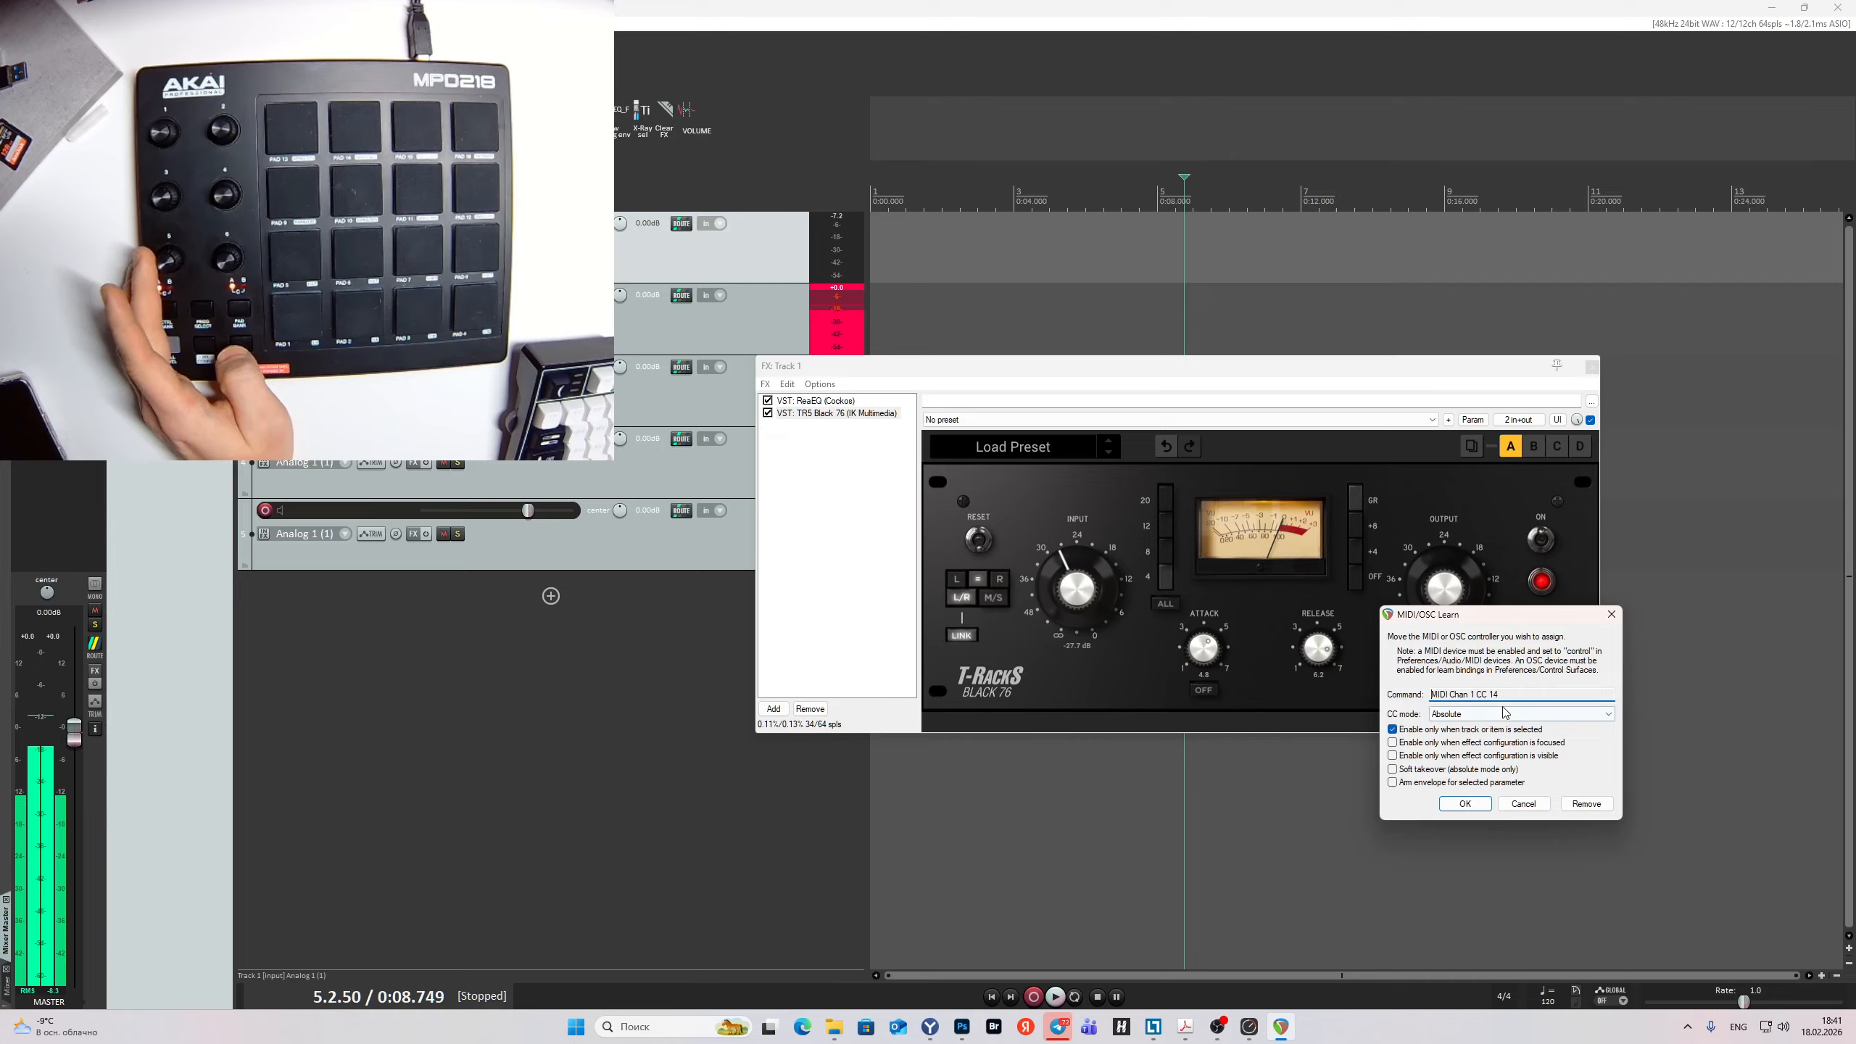
{"action": "left_click", "coordinate": [1438, 715]}
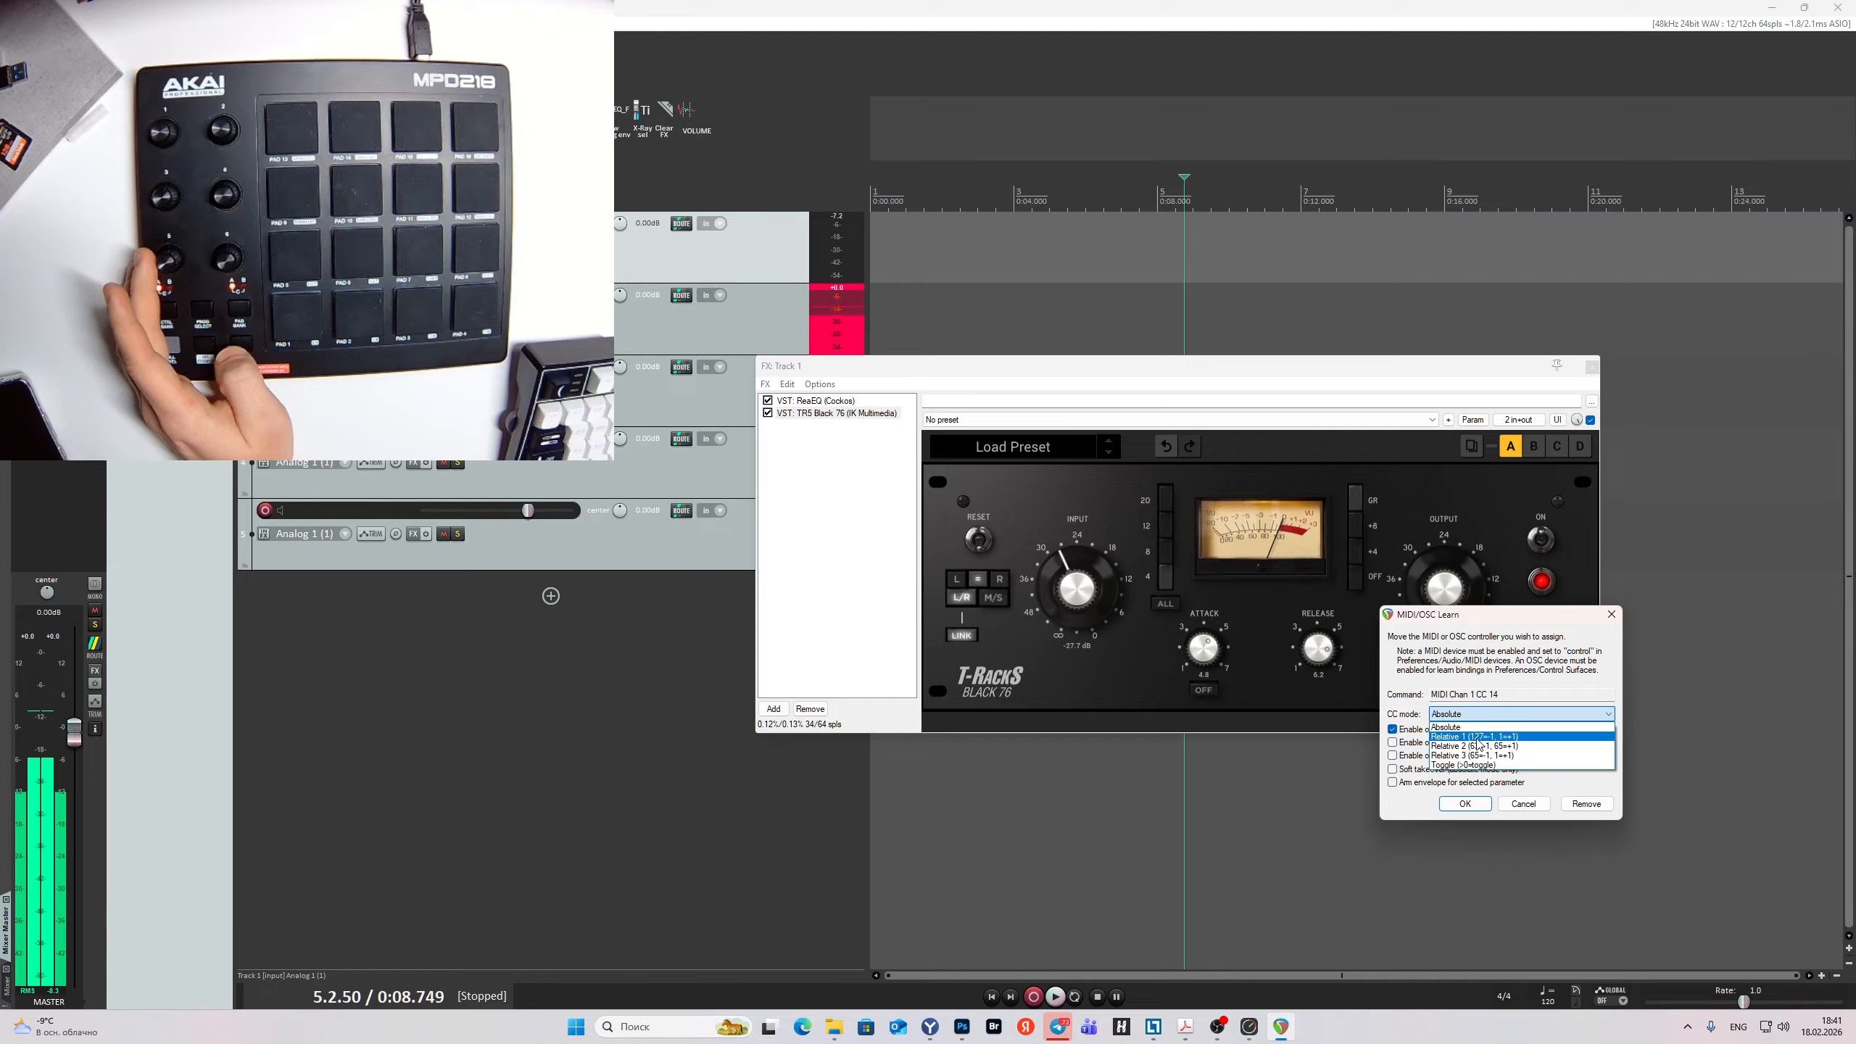
{"action": "left_click", "coordinate": [1478, 737]}
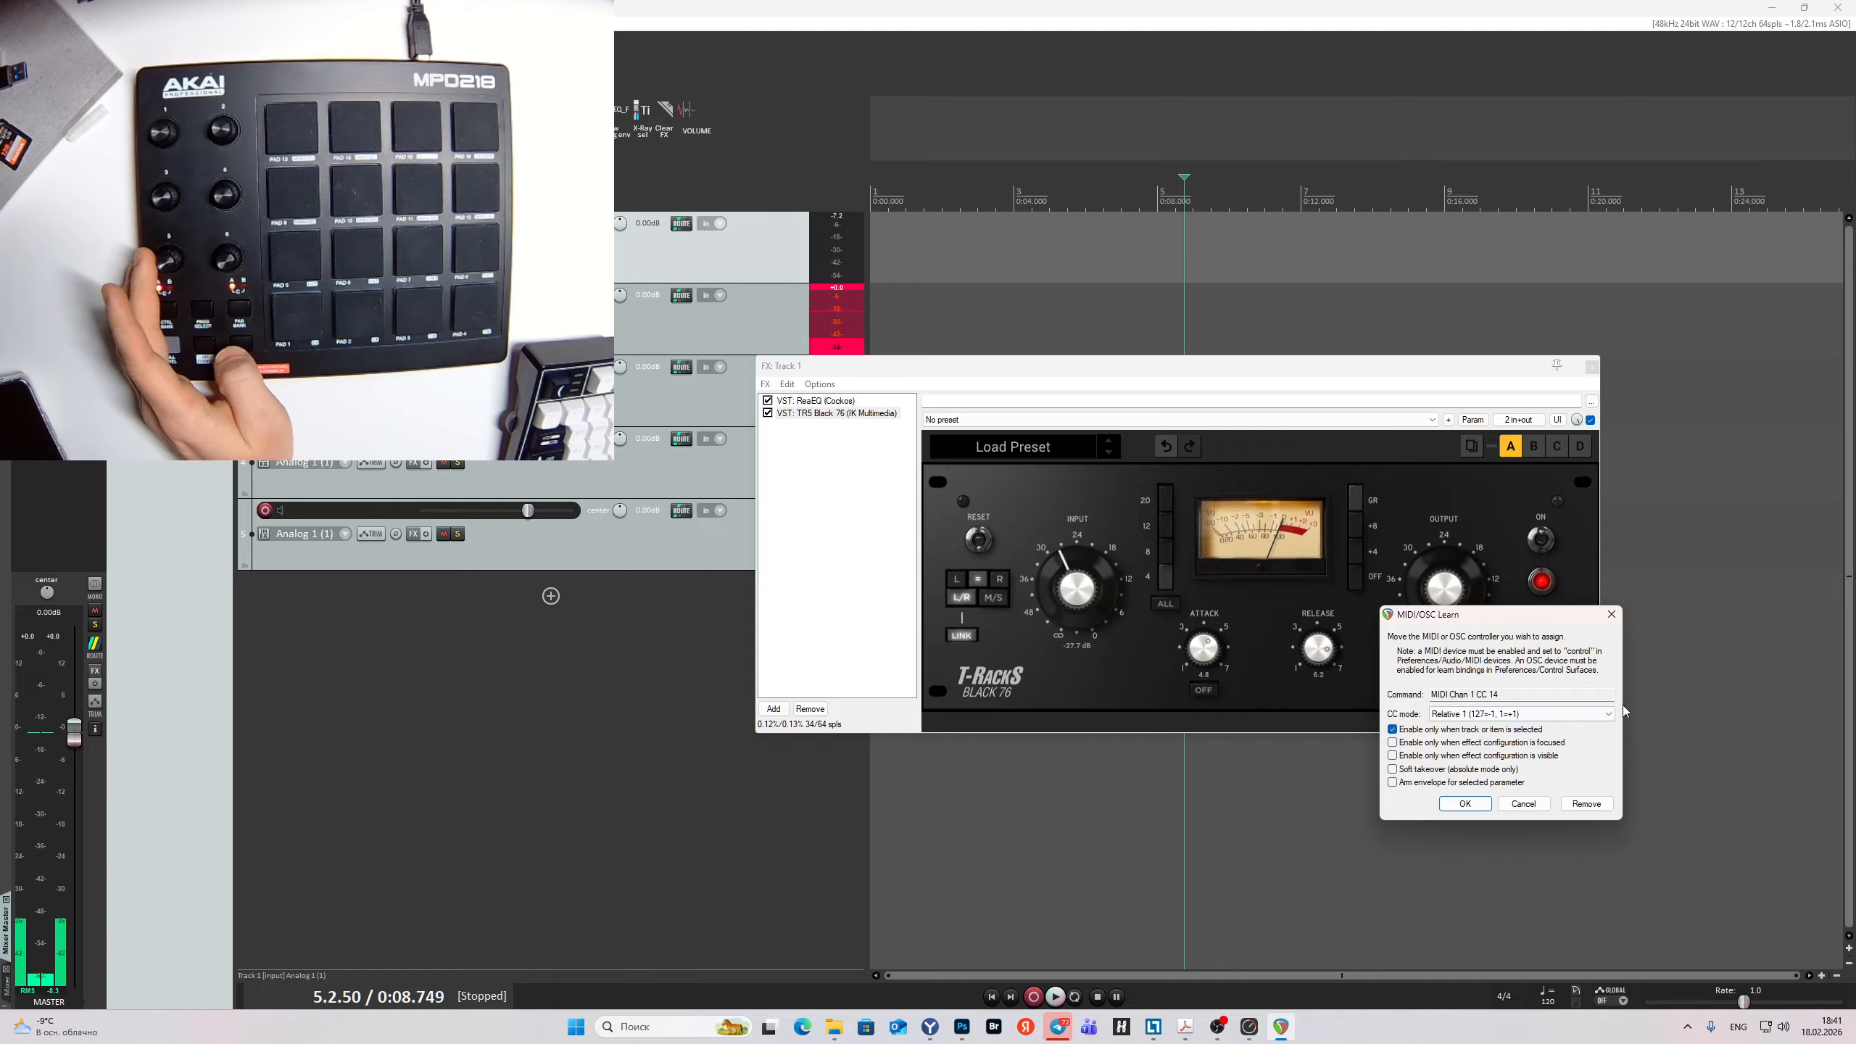
{"action": "left_click", "coordinate": [1457, 799]}
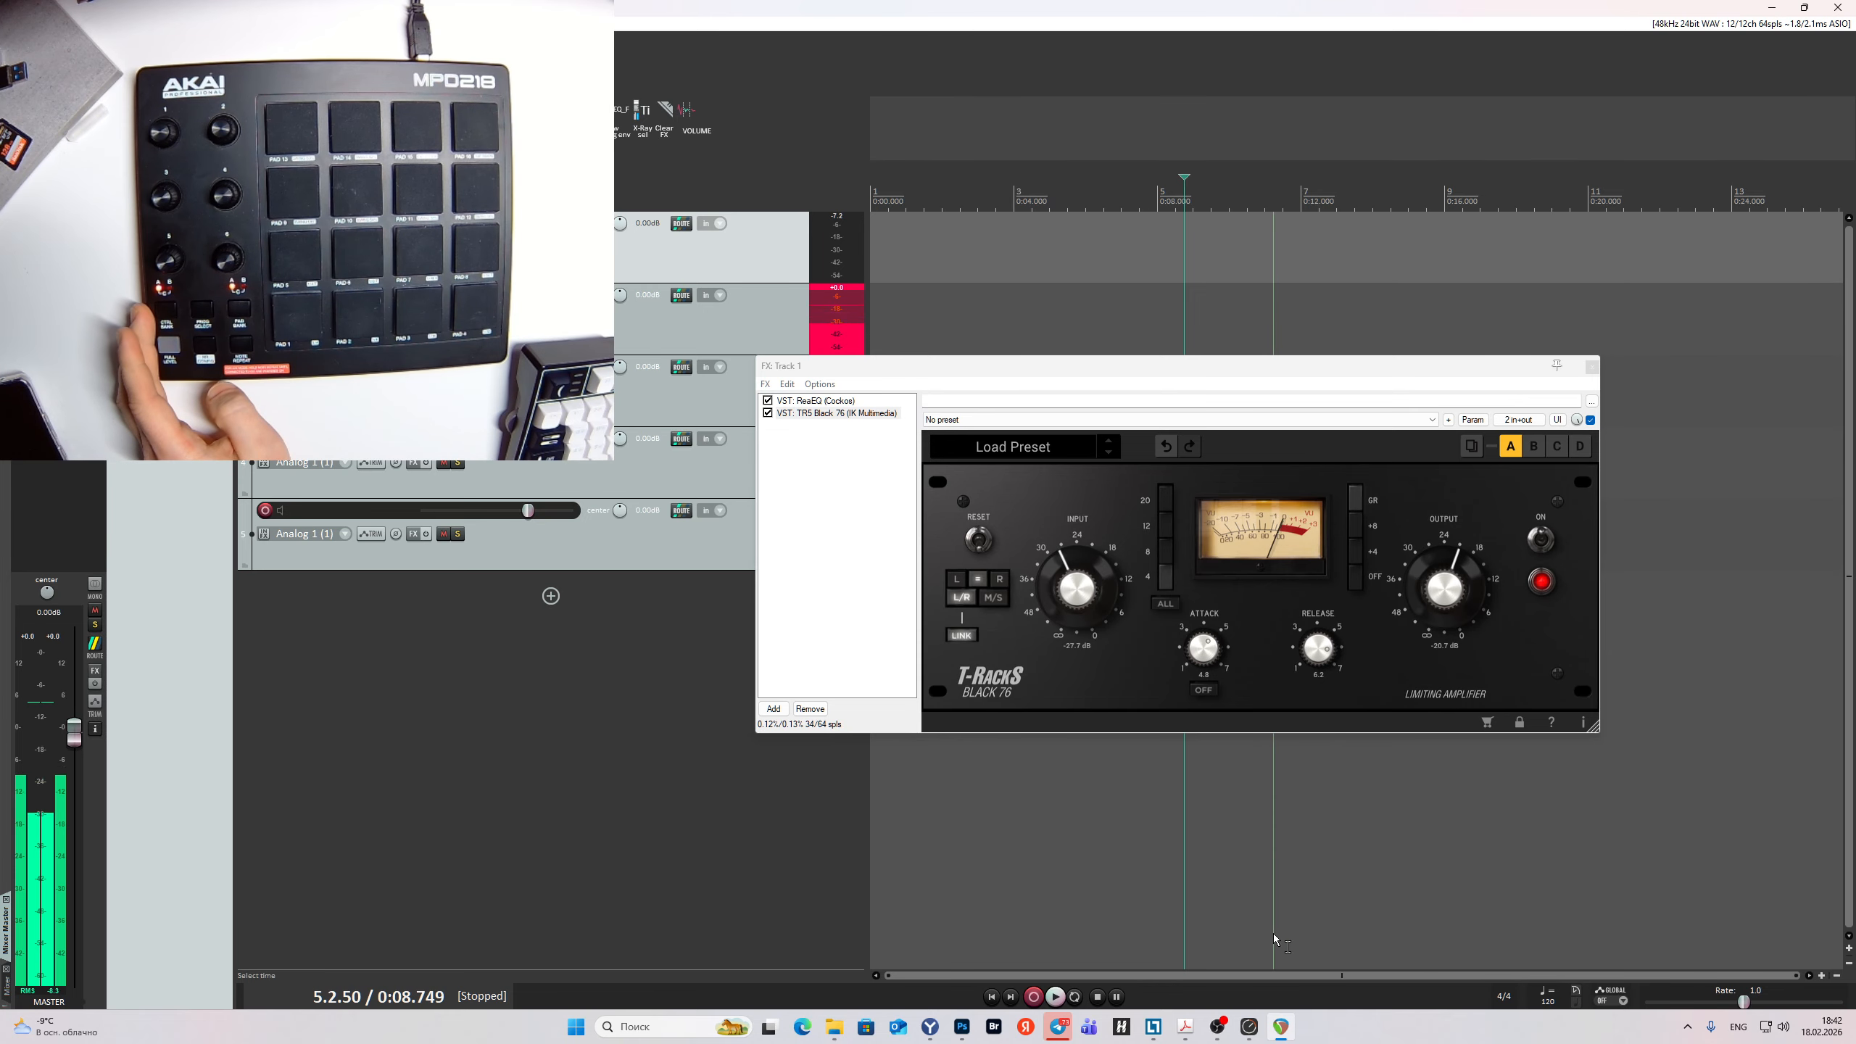
Reopen the MPD218 Editor from the recent apps in Windows search.
{"action": "left_click", "coordinate": [644, 1026]}
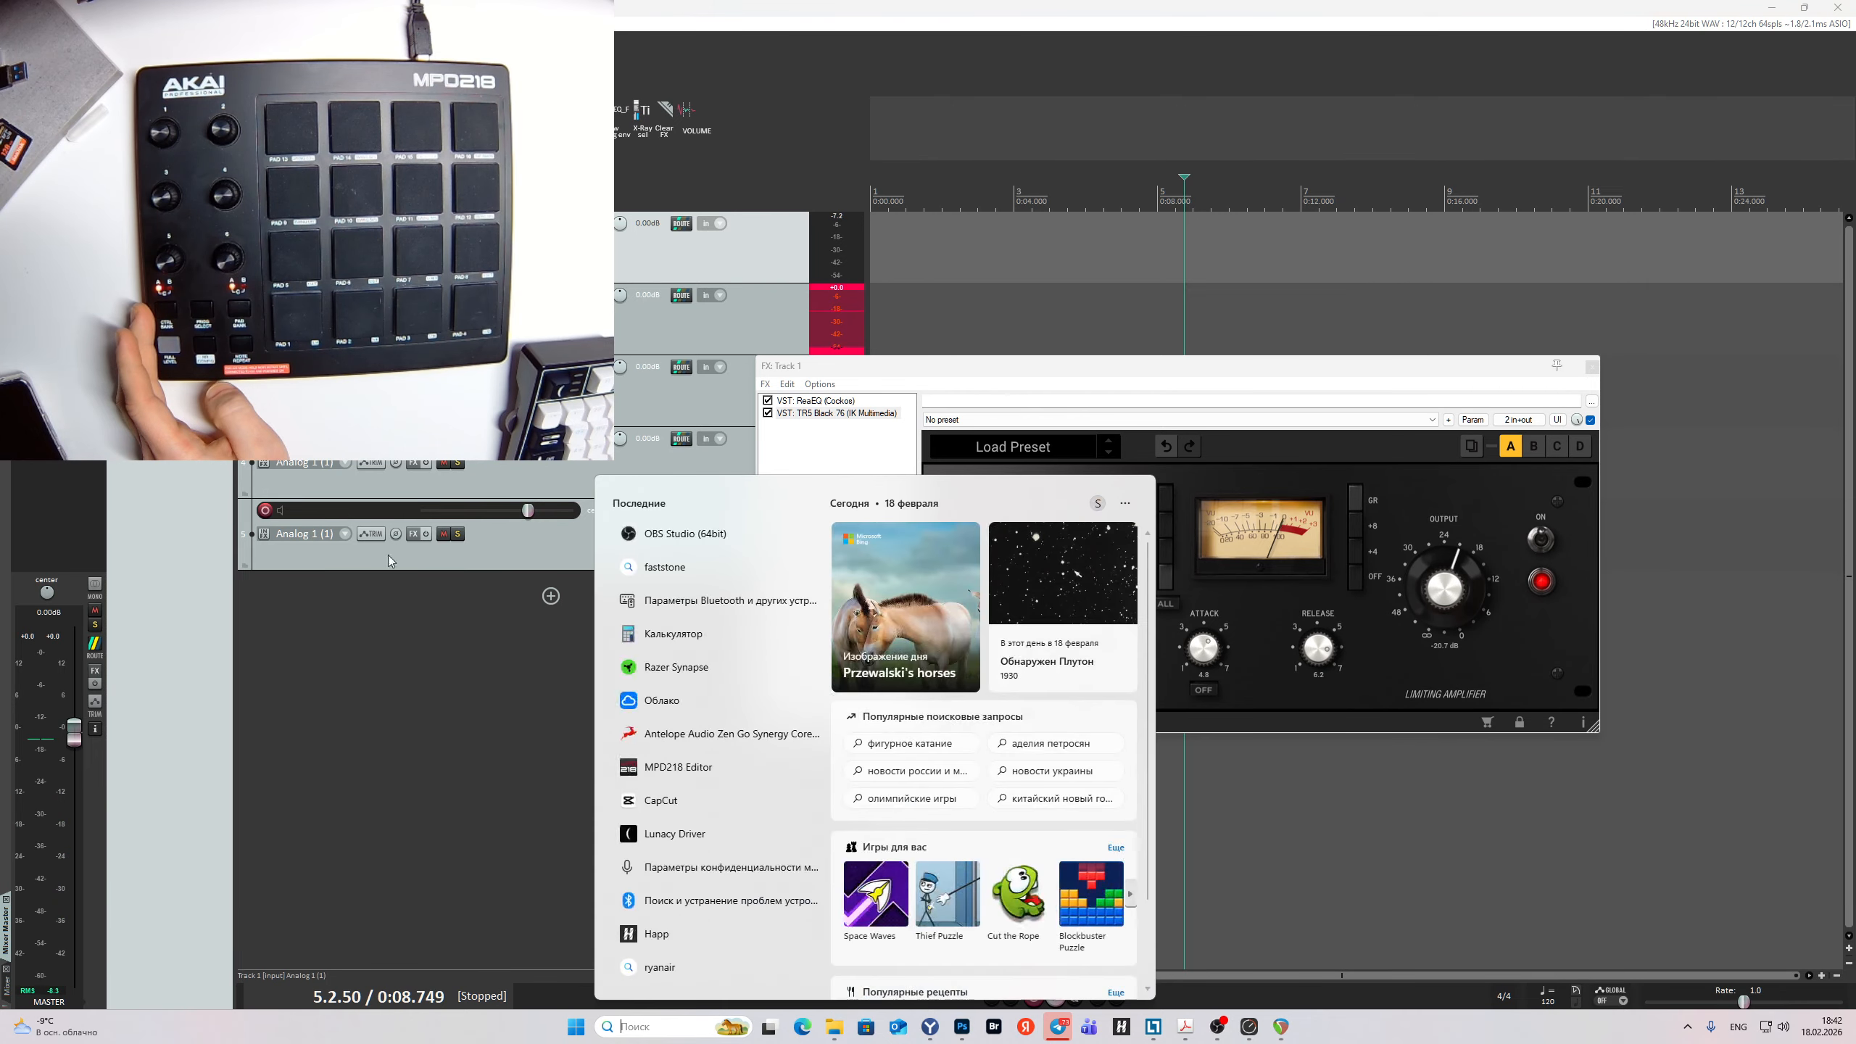
{"action": "left_click", "coordinate": [708, 784]}
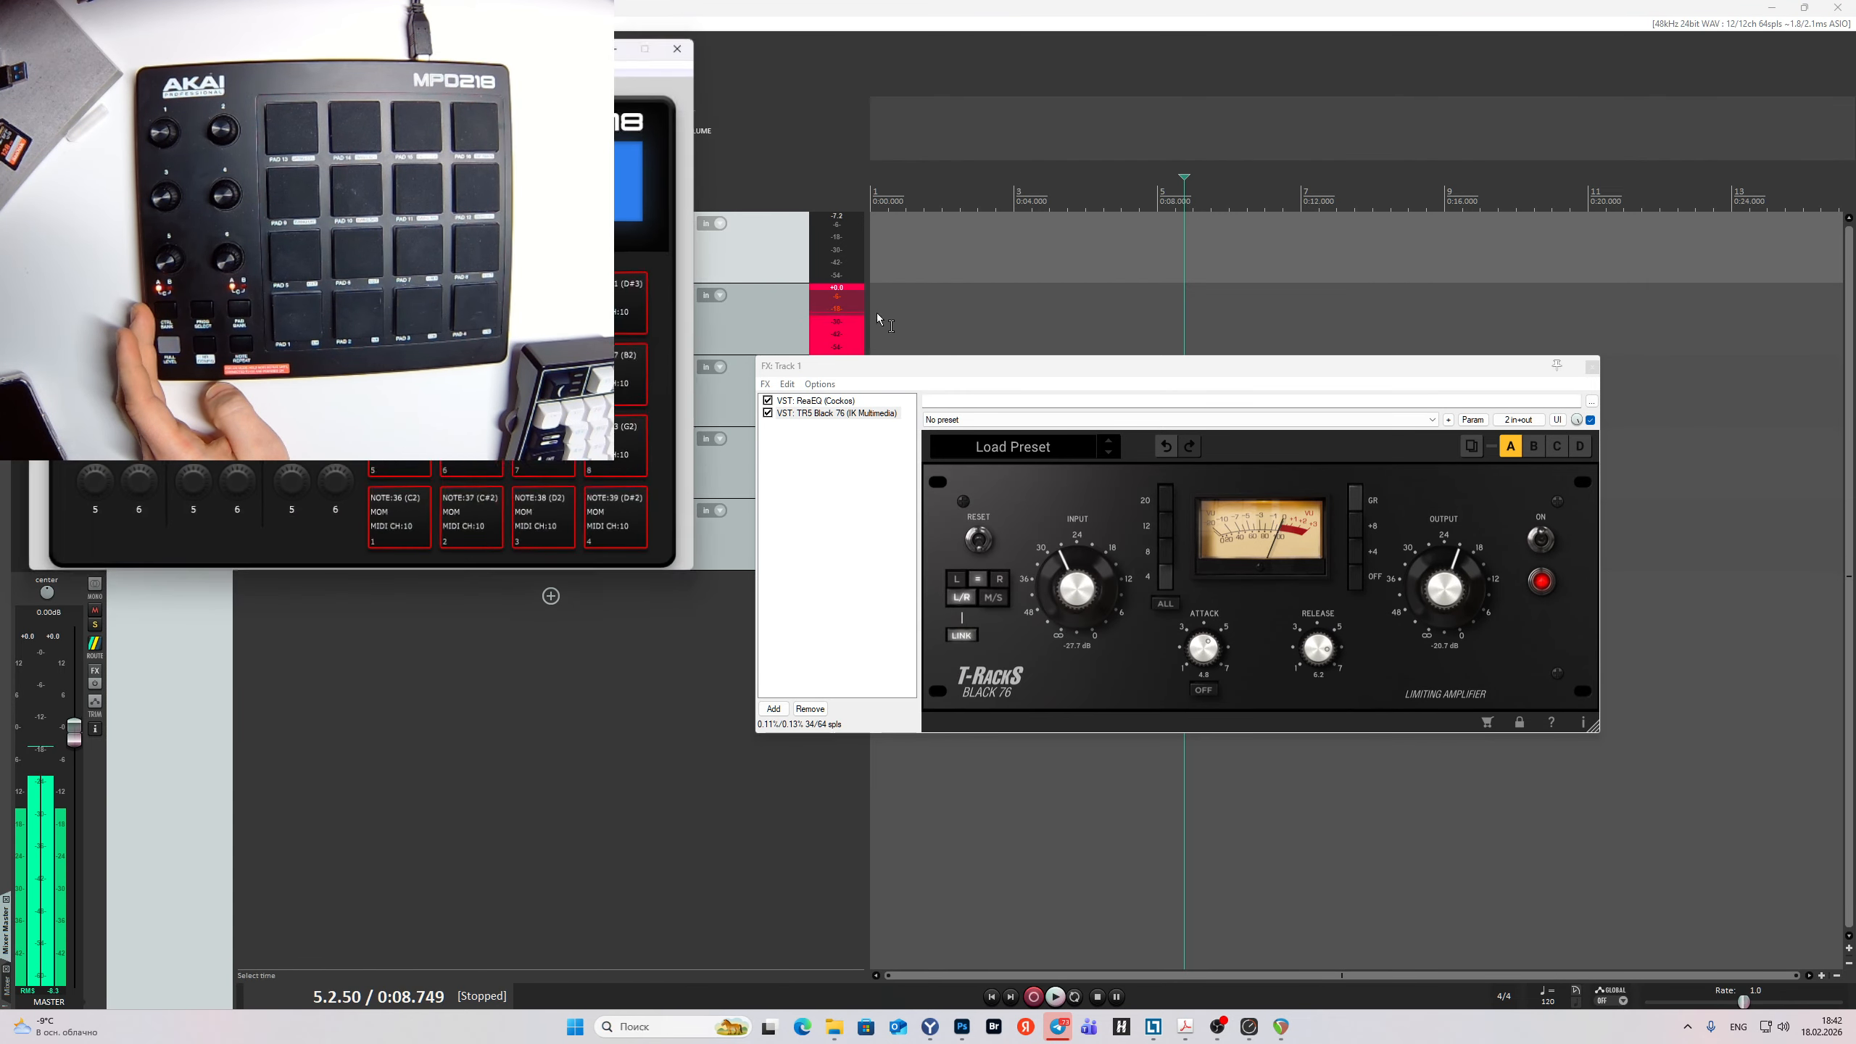
Examine knob 5's settings in Control Bank A of the MPD218 Editor, and return to the Track 1 FX window in REAPER.
{"action": "left_click_drag", "start_coordinate": [553, 46], "coordinate": [1513, 274]}
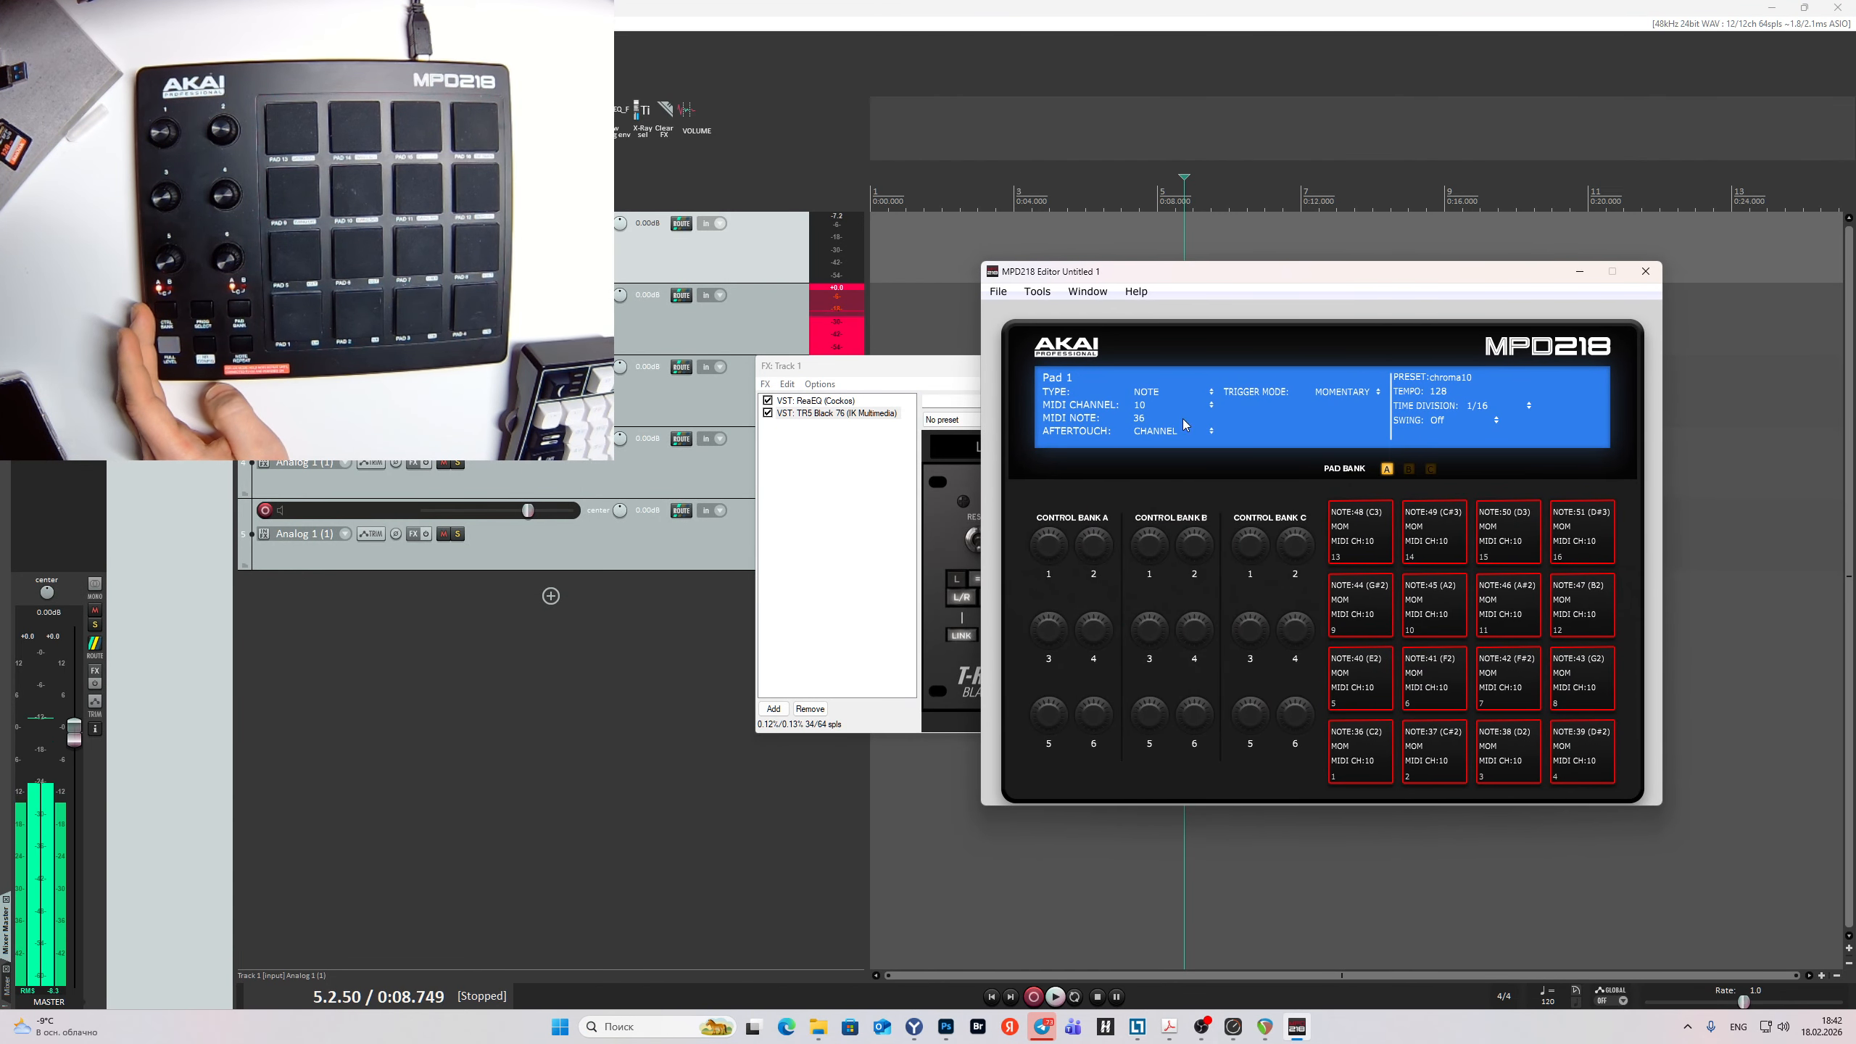
{"action": "left_click", "coordinate": [1050, 716]}
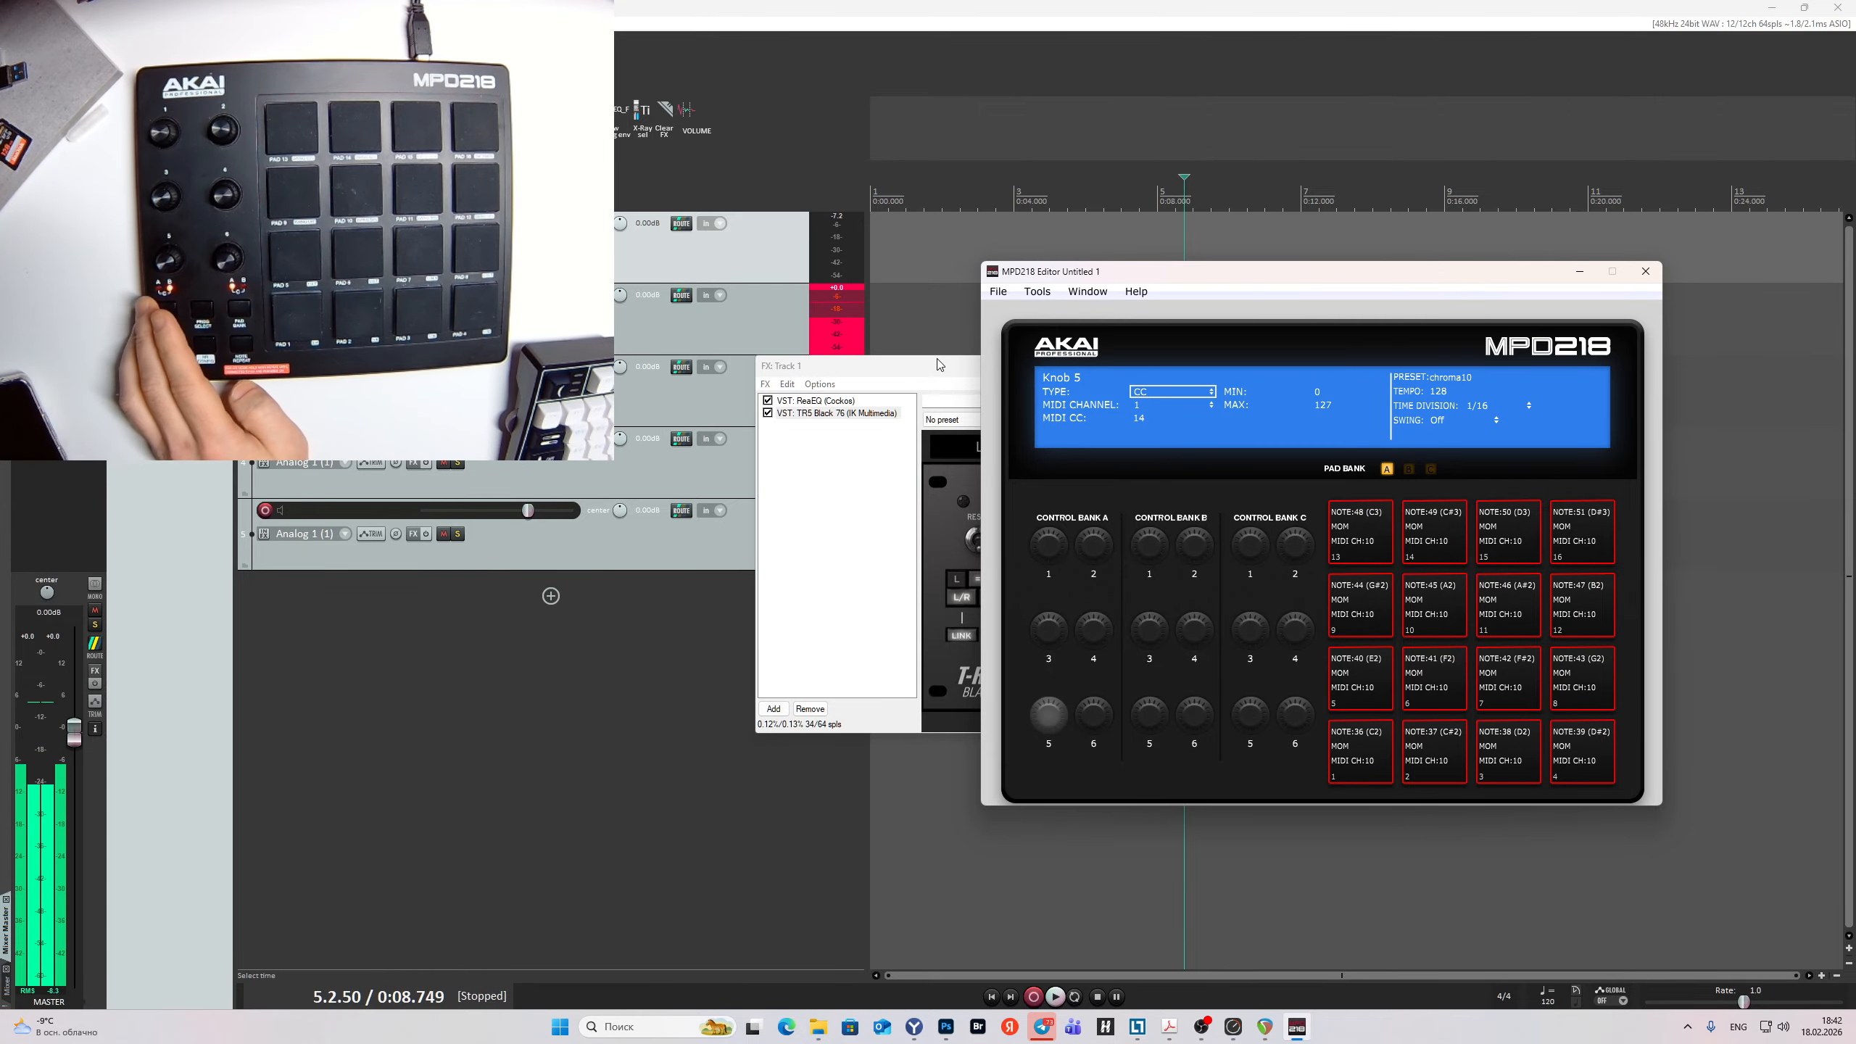
{"action": "left_click", "coordinate": [1735, 364]}
{"action": "left_click", "coordinate": [1472, 420]}
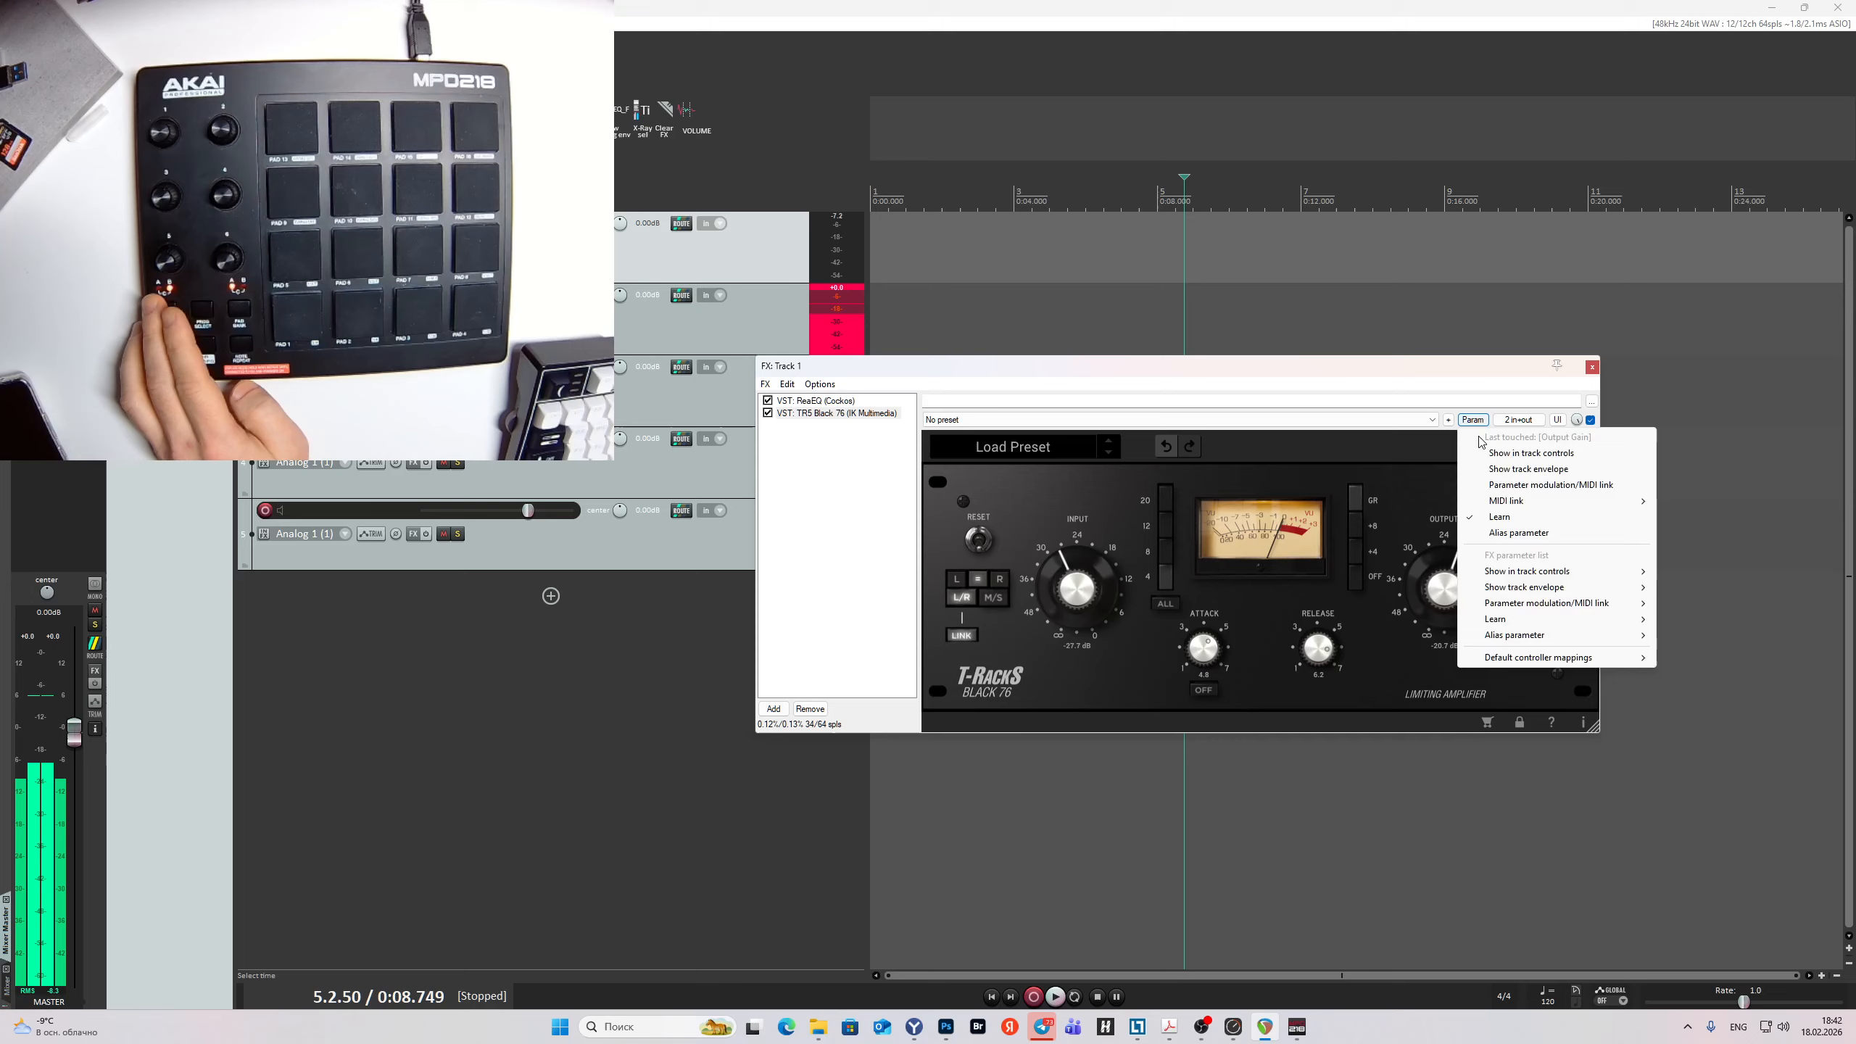
{"action": "left_click", "coordinate": [1517, 515]}
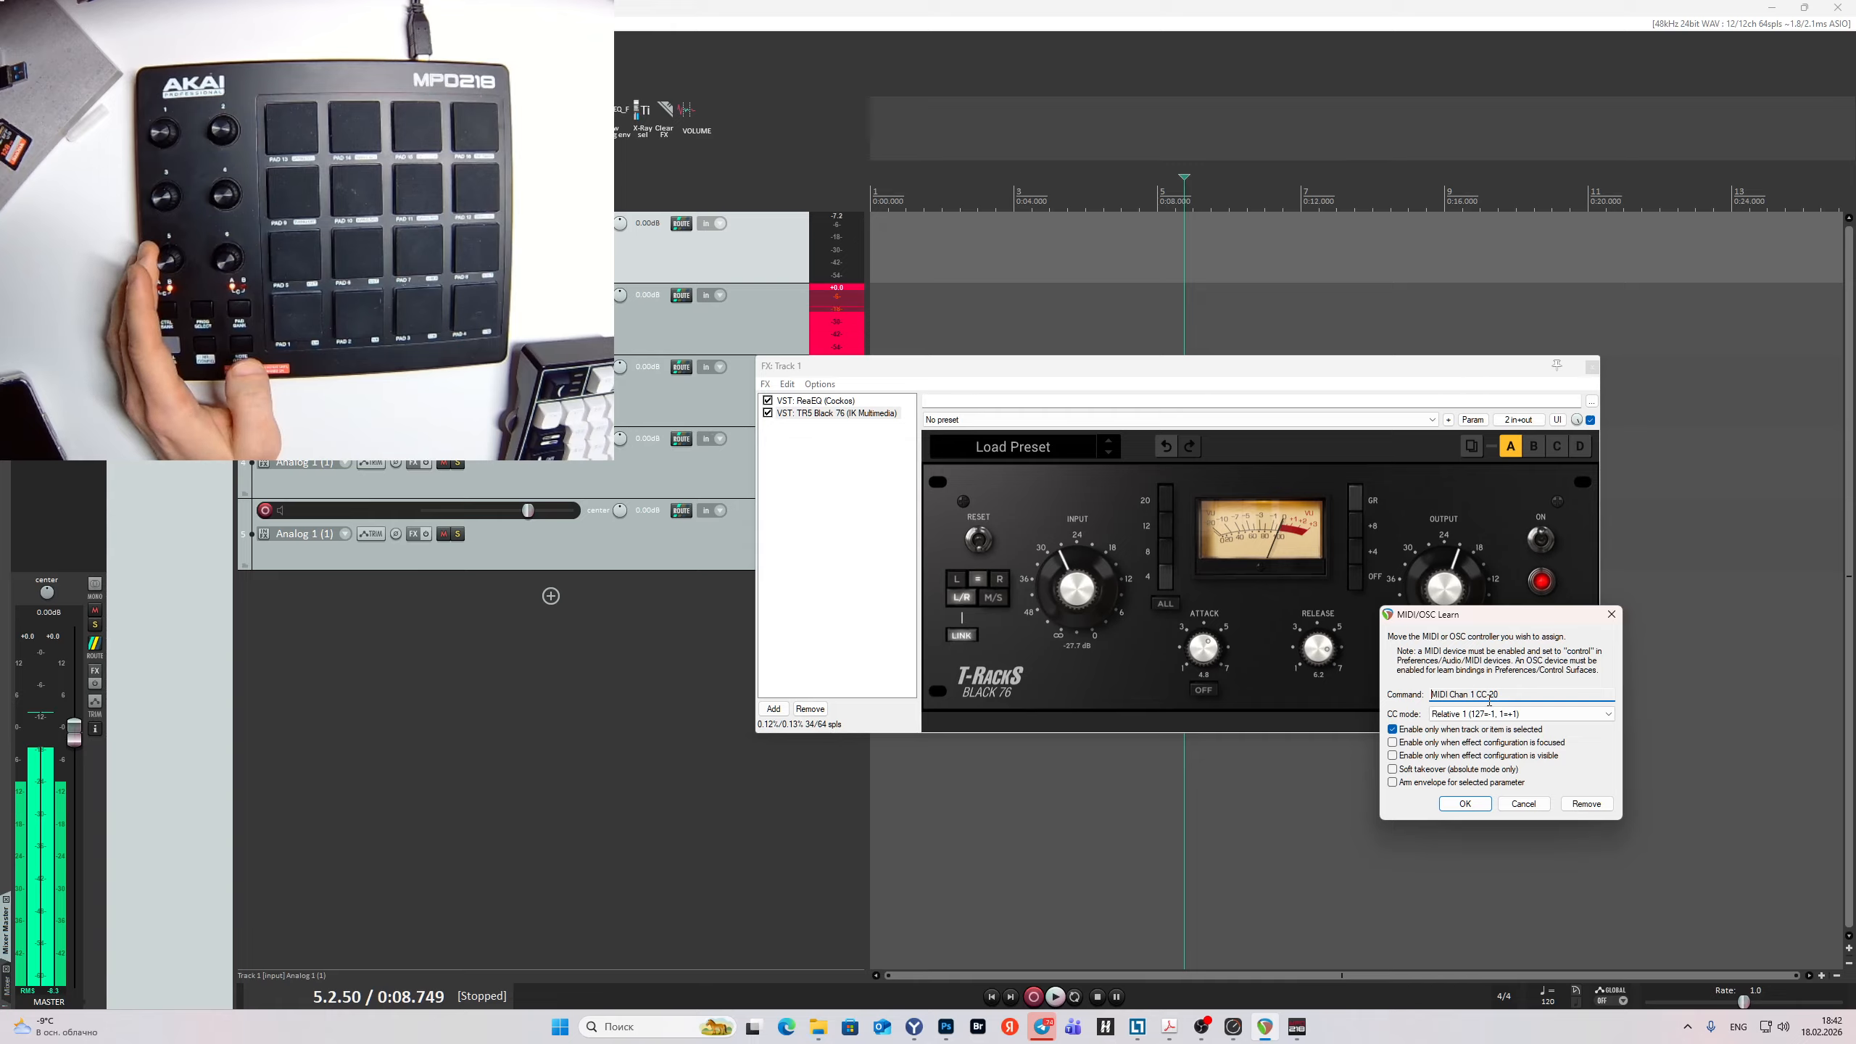
{"action": "left_click", "coordinate": [1535, 801]}
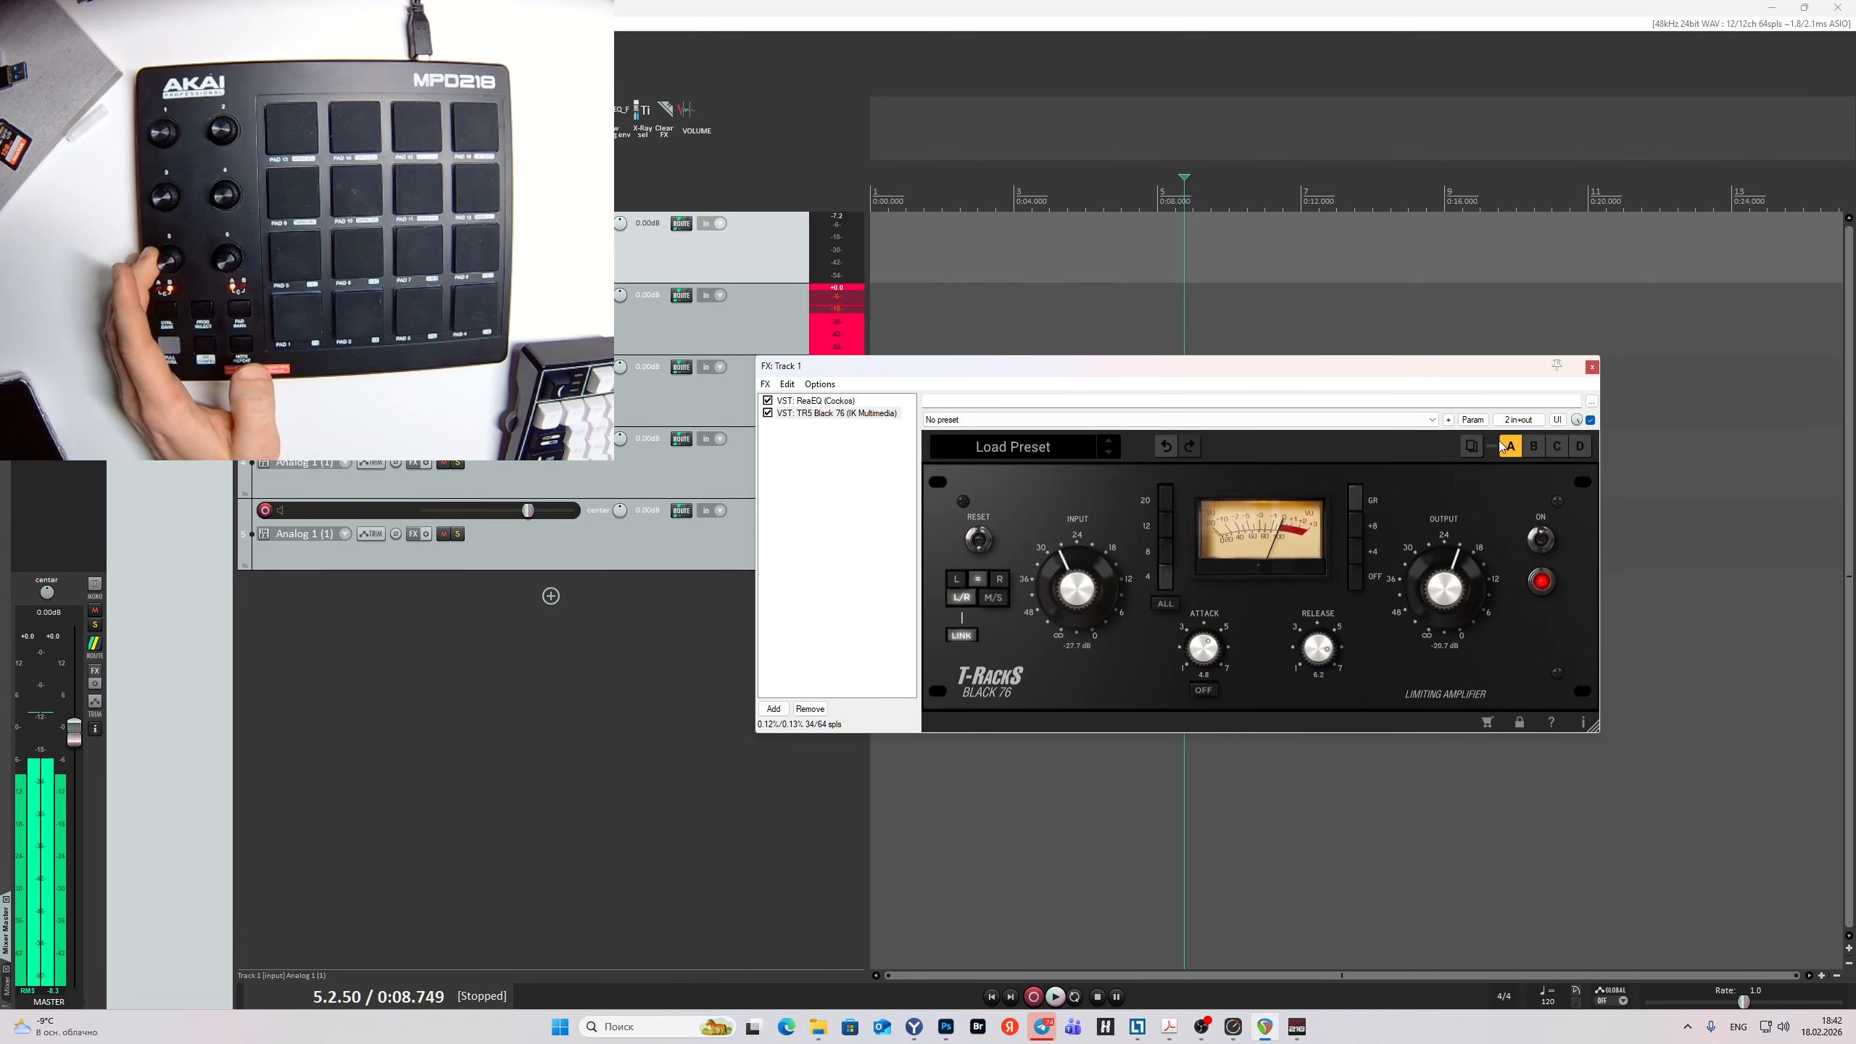
{"action": "left_click", "coordinate": [1473, 419]}
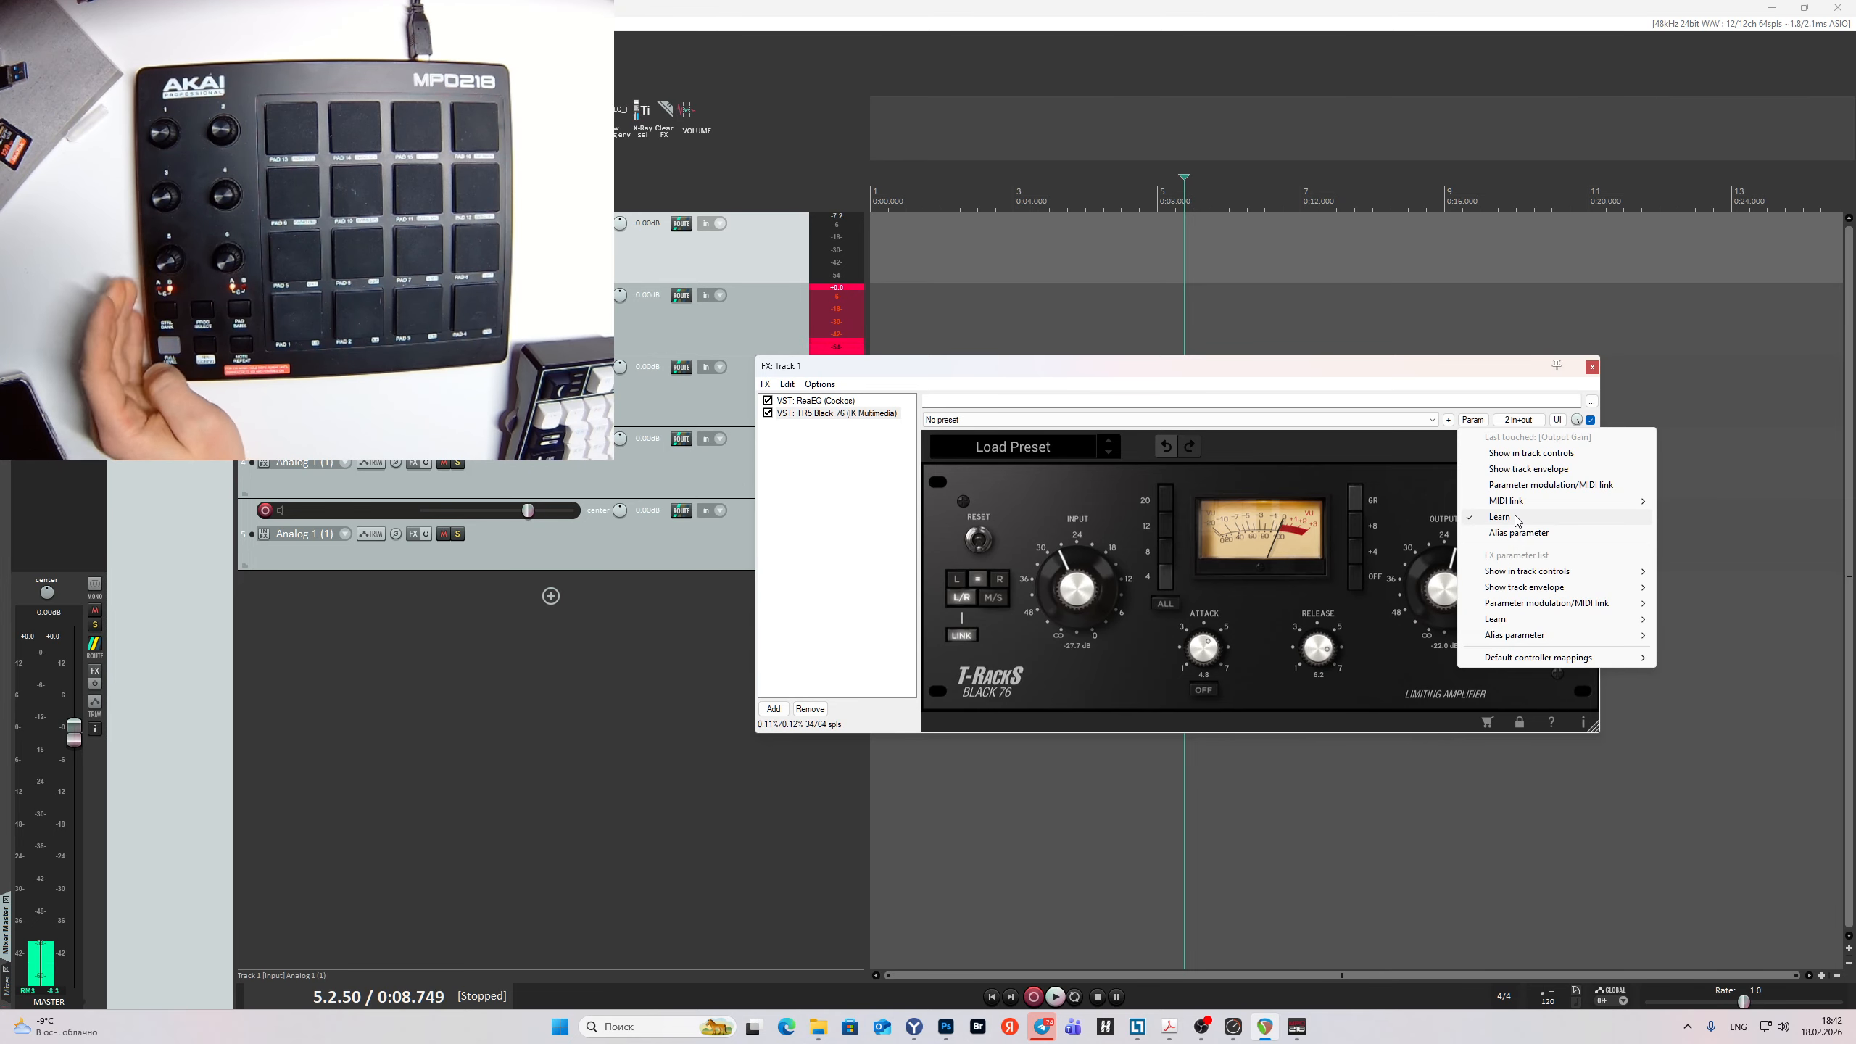
{"action": "left_click", "coordinate": [1414, 377]}
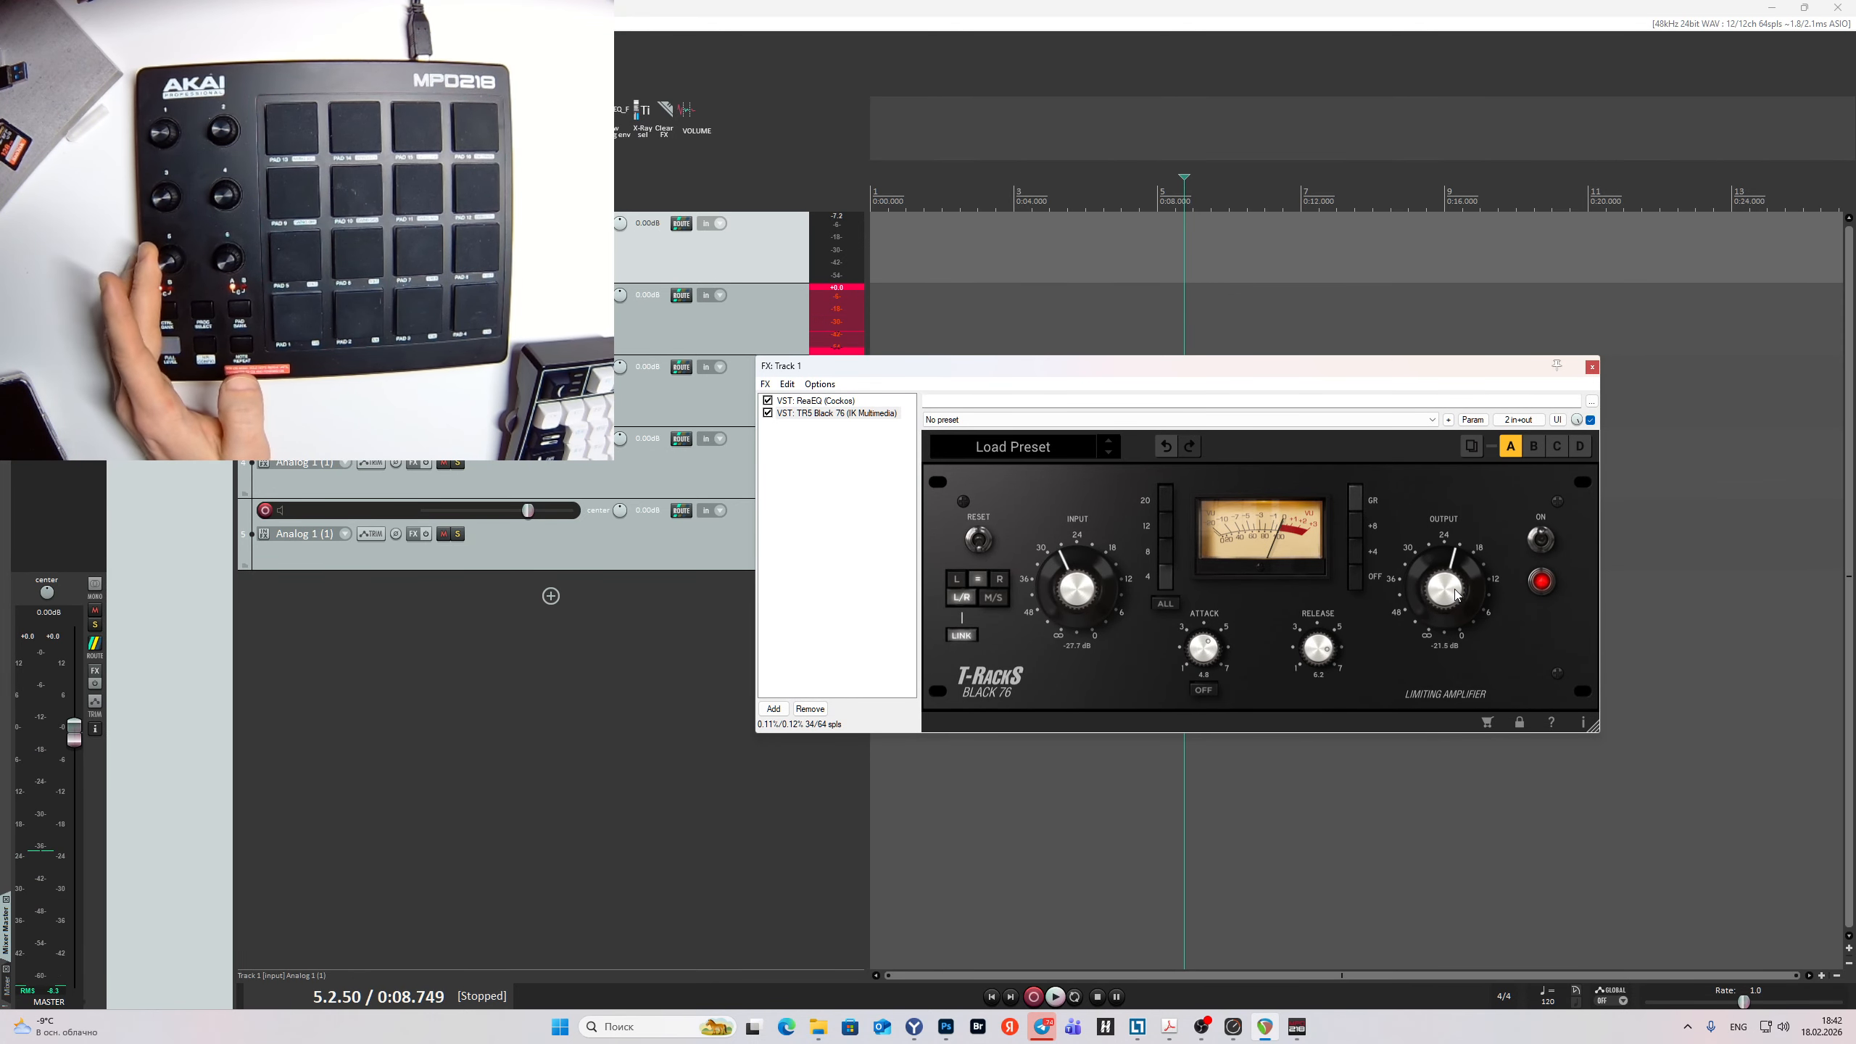
Confirm the output gain's MIDI learn as Relative 1 (127=-1, 1=+1), enabled only when the track is selected, and reposition the FX window.
{"action": "left_click", "coordinate": [1472, 419]}
{"action": "left_click", "coordinate": [1502, 515]}
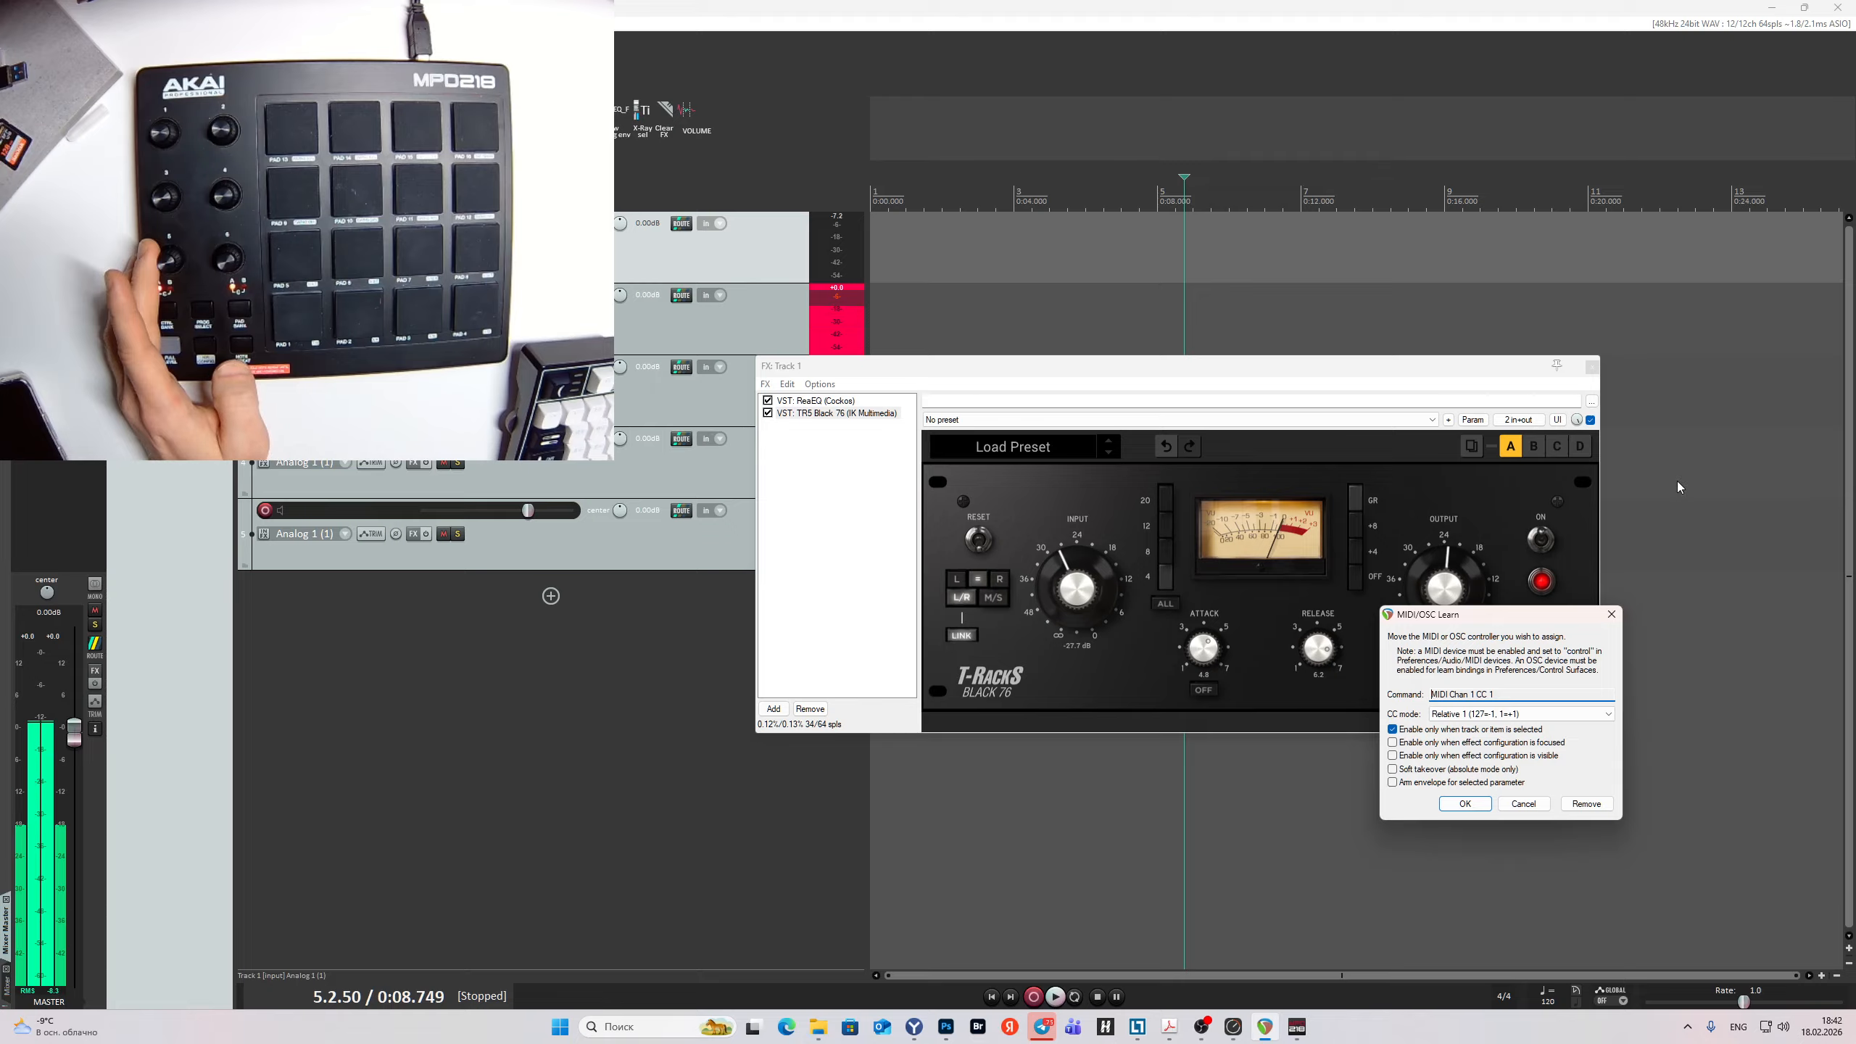
{"action": "left_click", "coordinate": [1466, 804]}
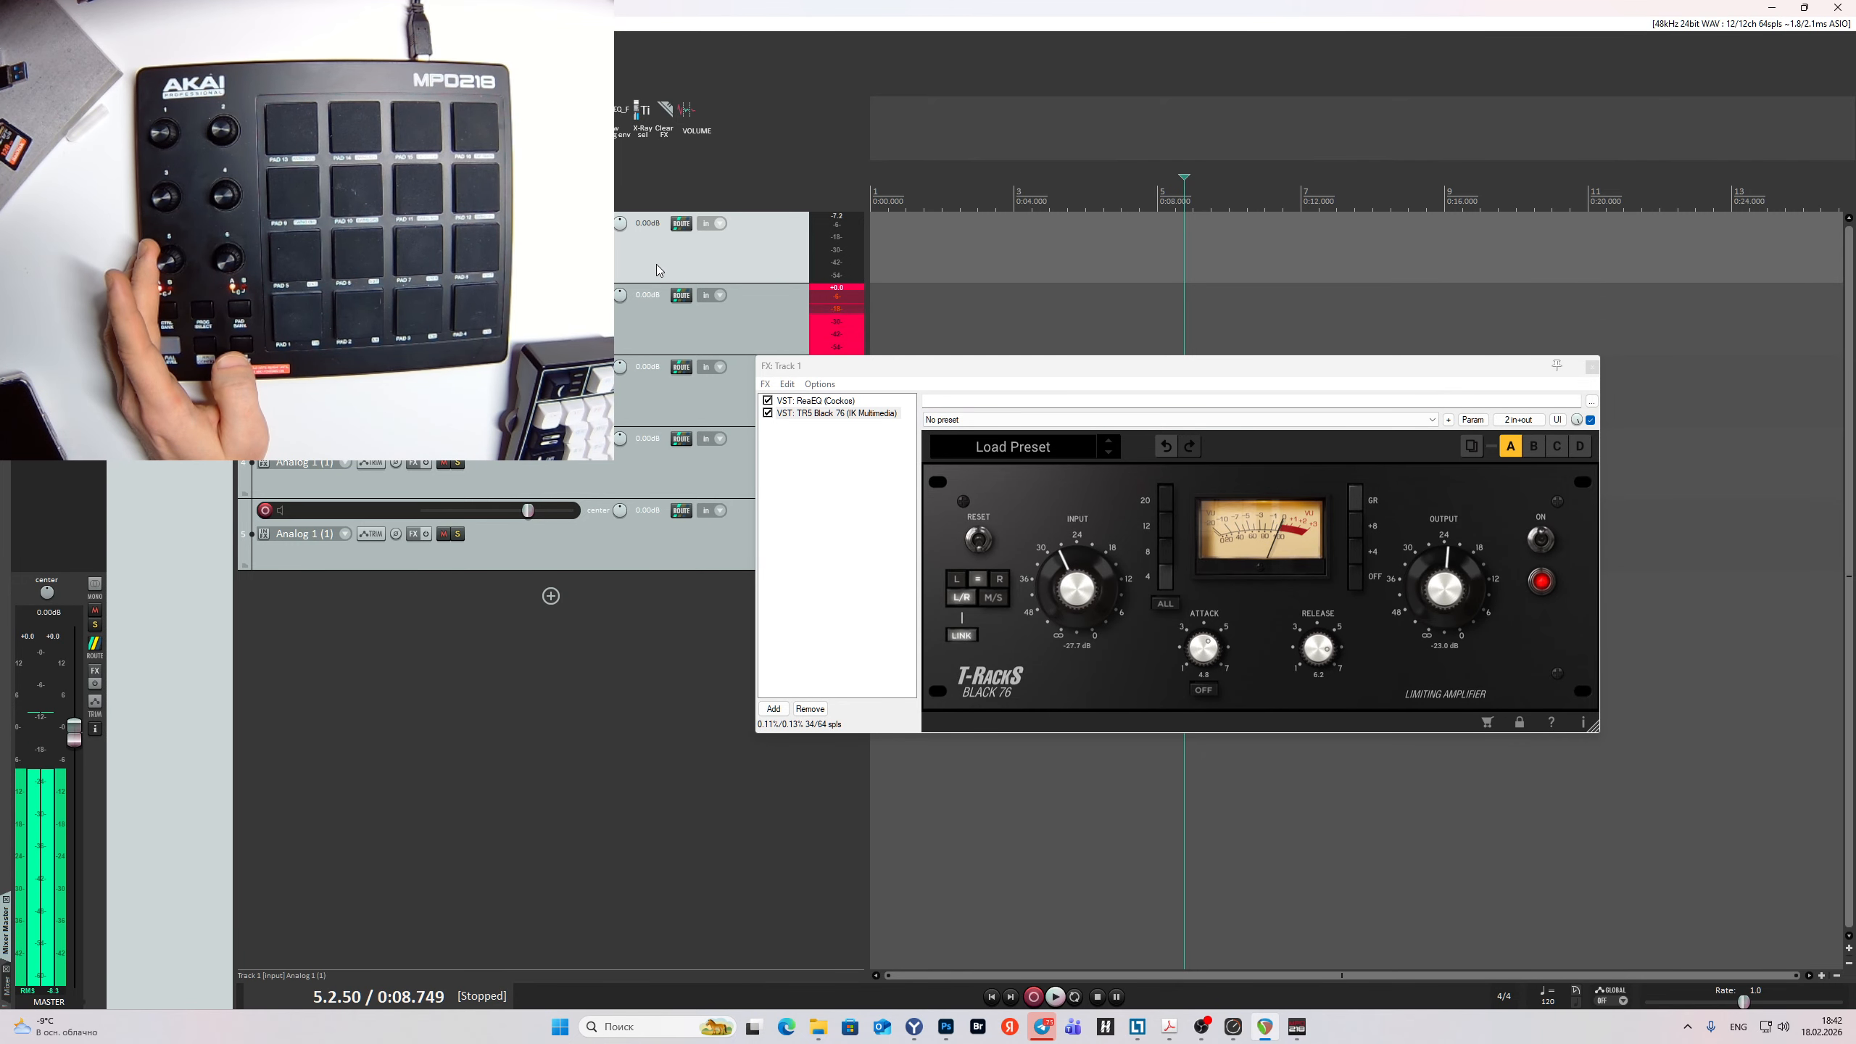
{"action": "left_click_drag", "start_coordinate": [1181, 367], "coordinate": [1326, 332]}
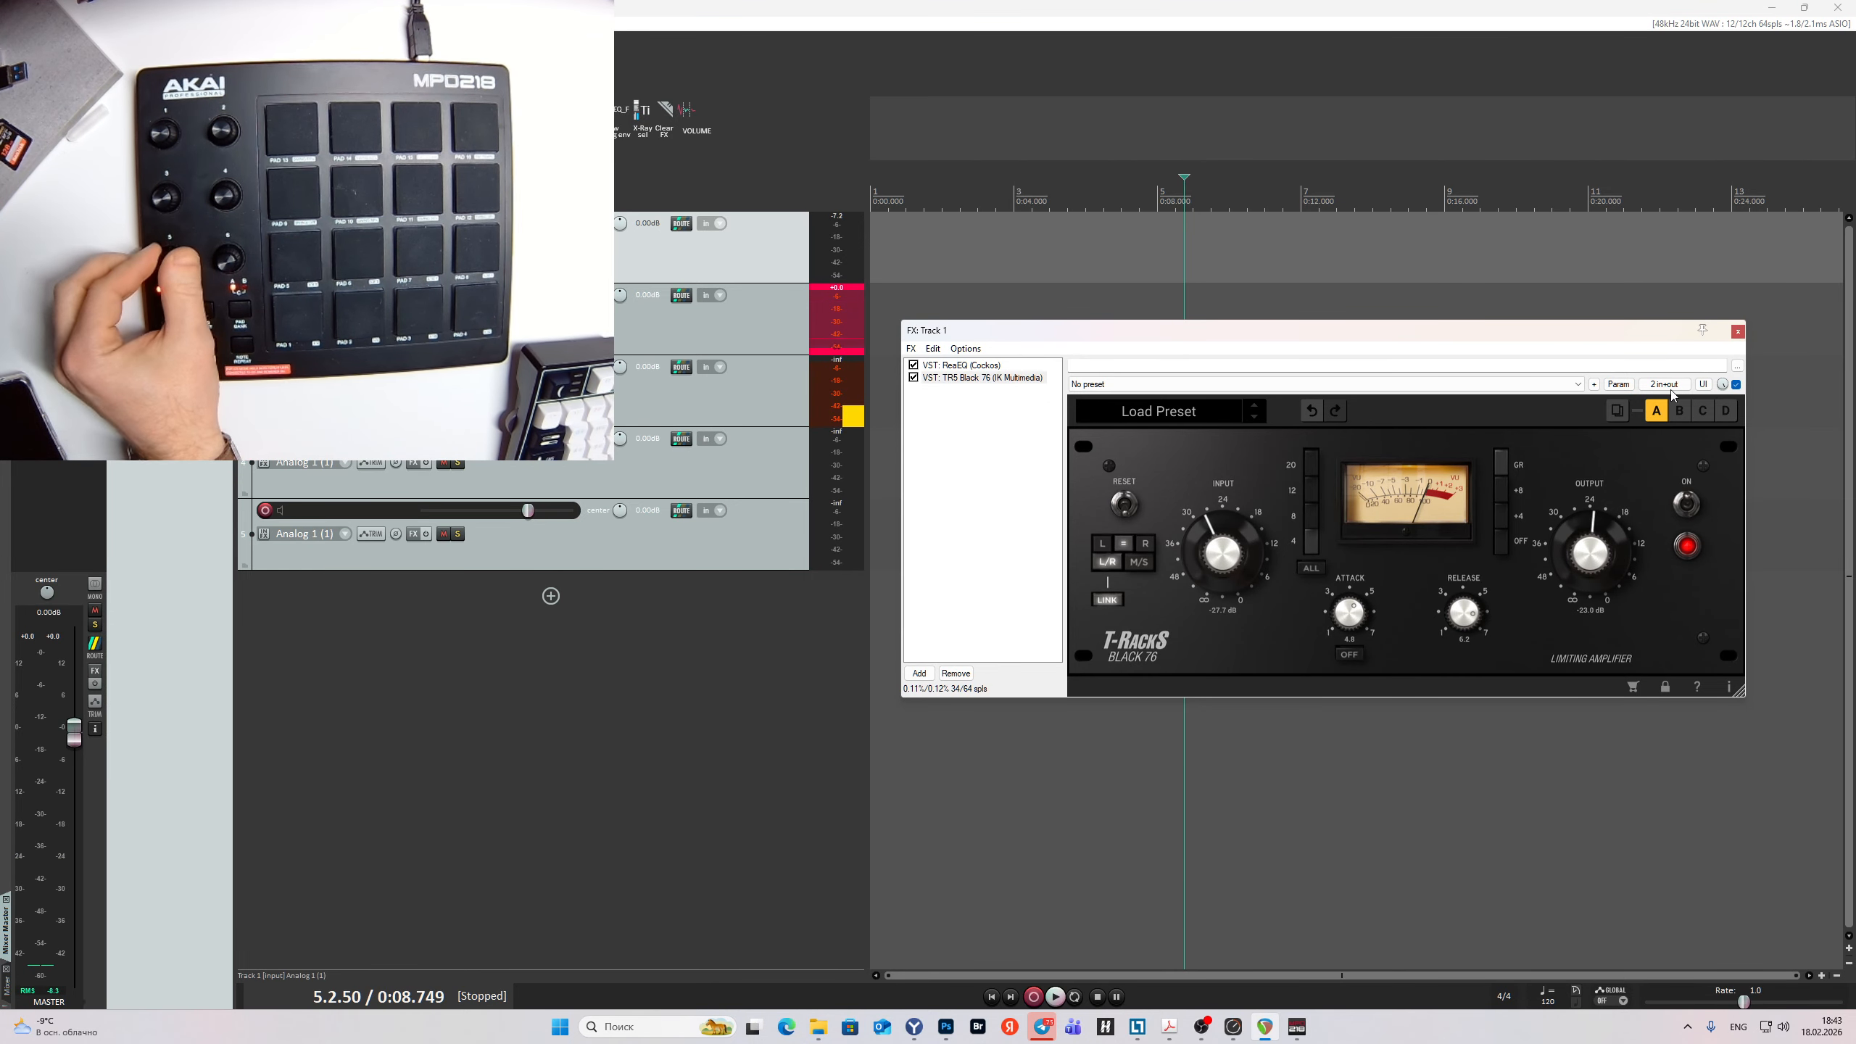
Review the output gain's MIDI learn options for CC 14, and test the knob with track 2 and with track 1 selected.
{"action": "left_click", "coordinate": [1618, 383]}
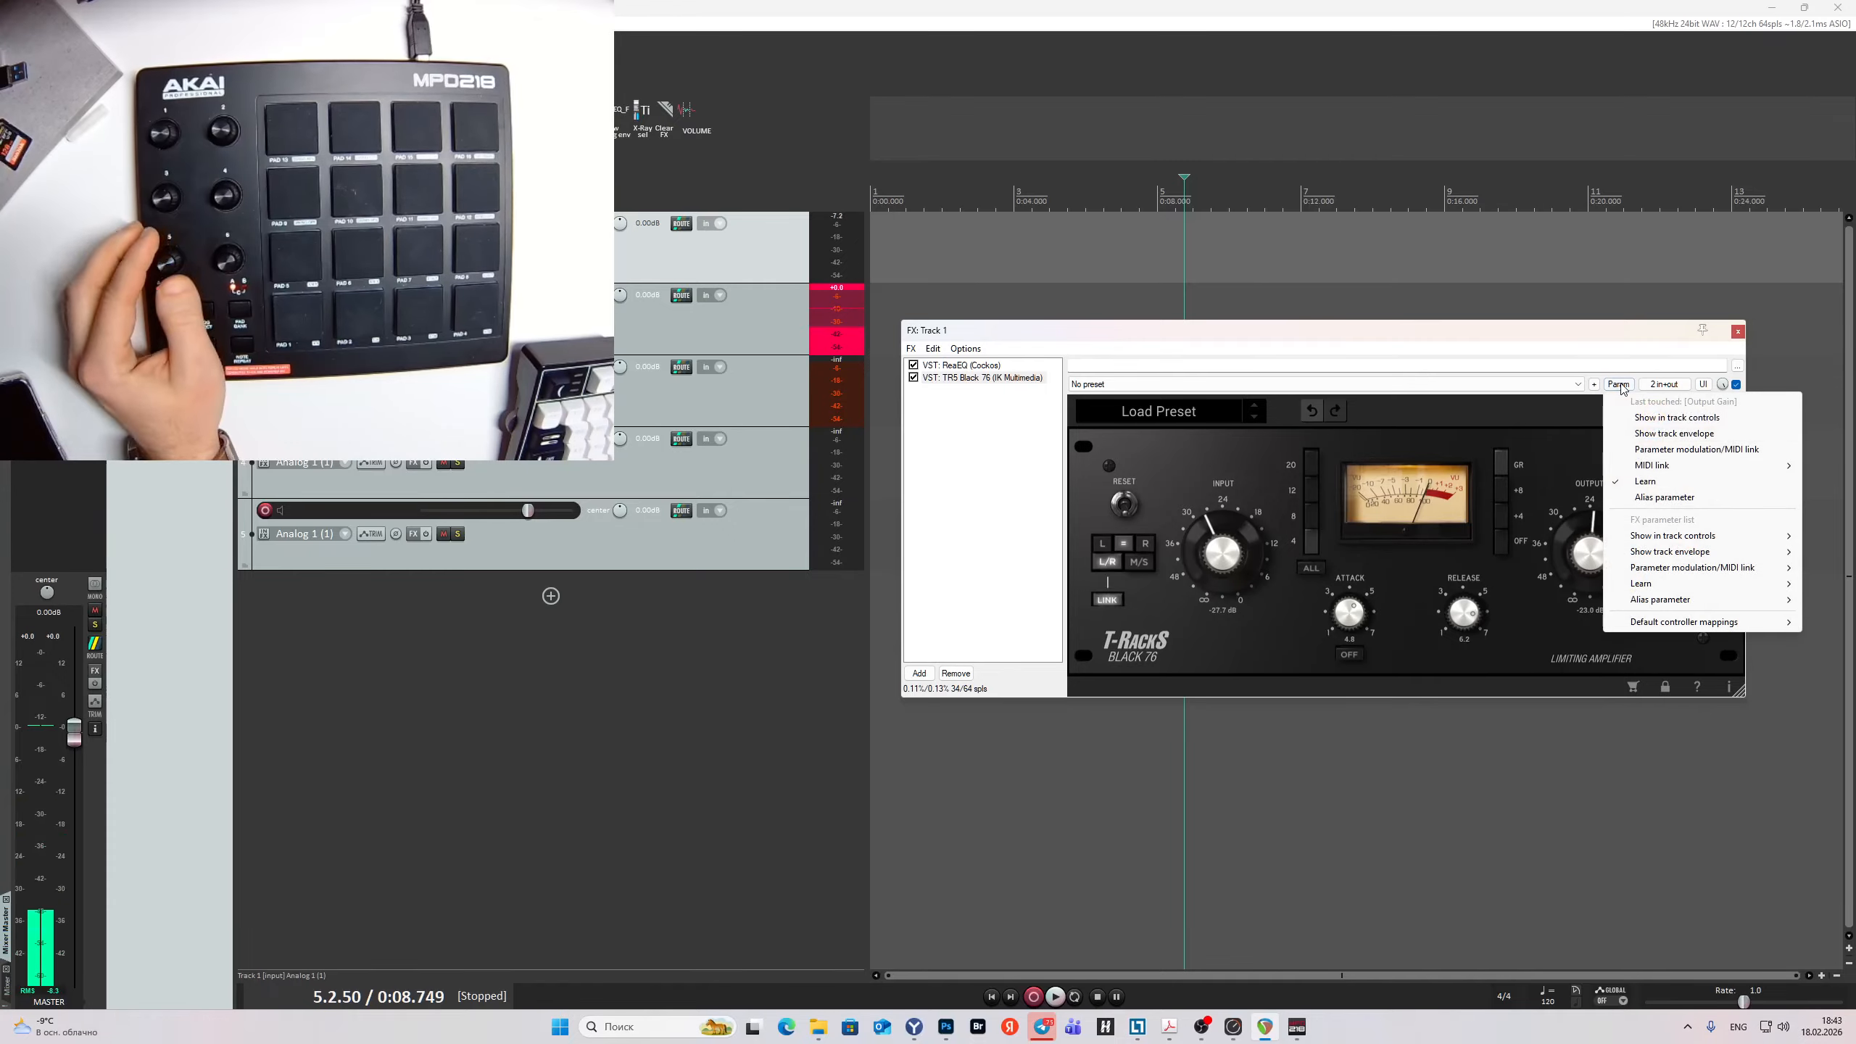
{"action": "mouse_move", "coordinate": [1673, 468]}
{"action": "left_click", "coordinate": [1476, 656]}
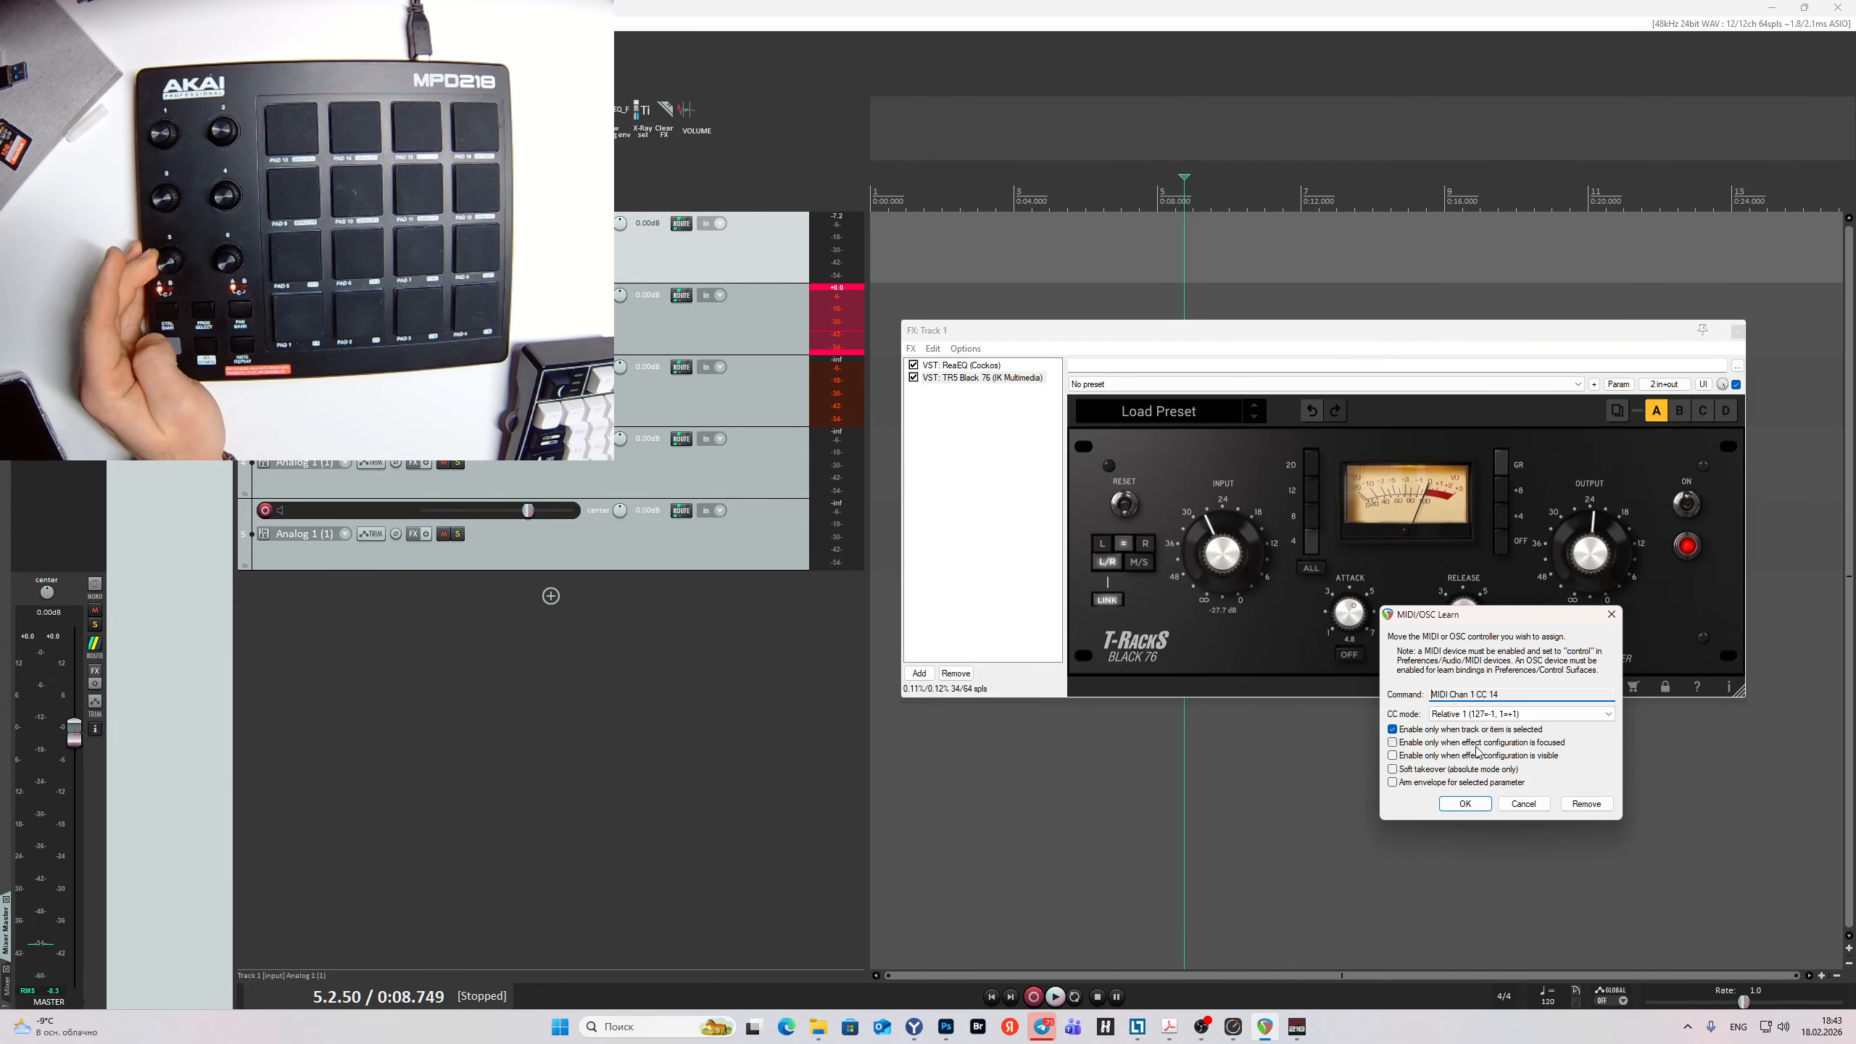
{"action": "left_click", "coordinate": [1465, 803]}
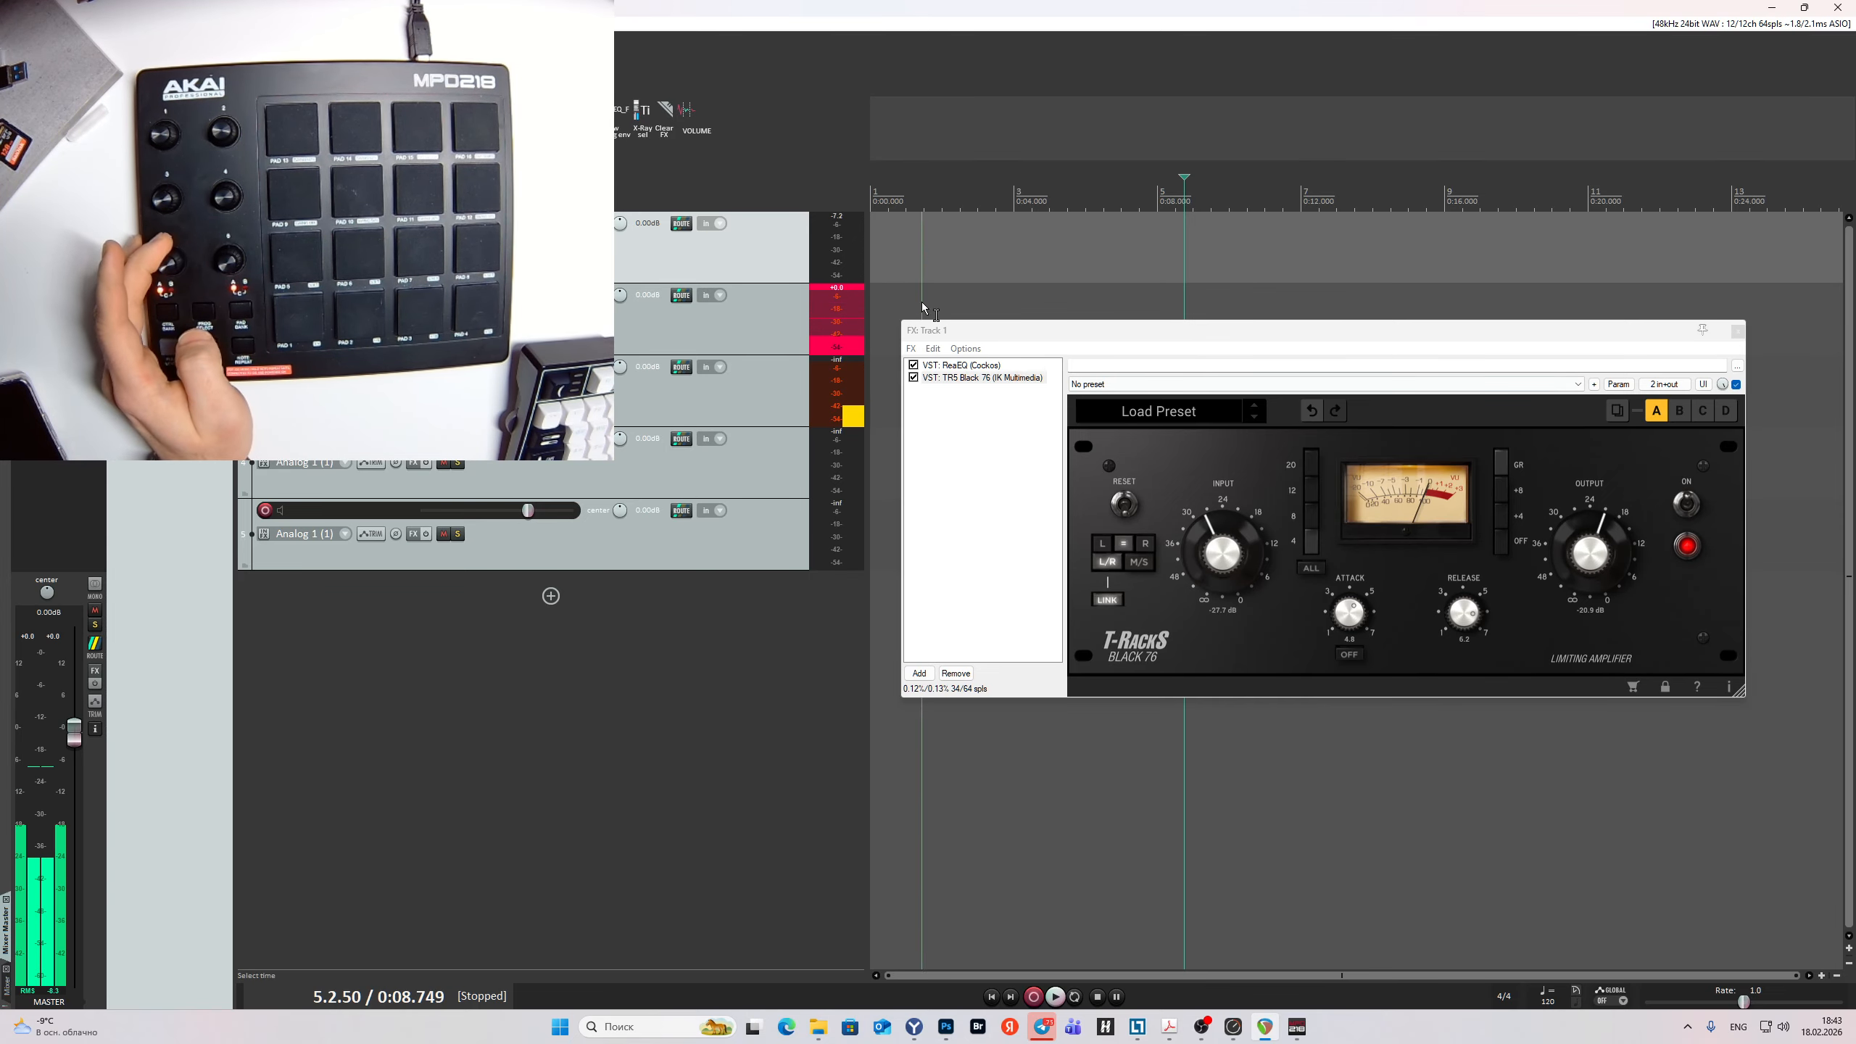
{"action": "left_click", "coordinate": [748, 341]}
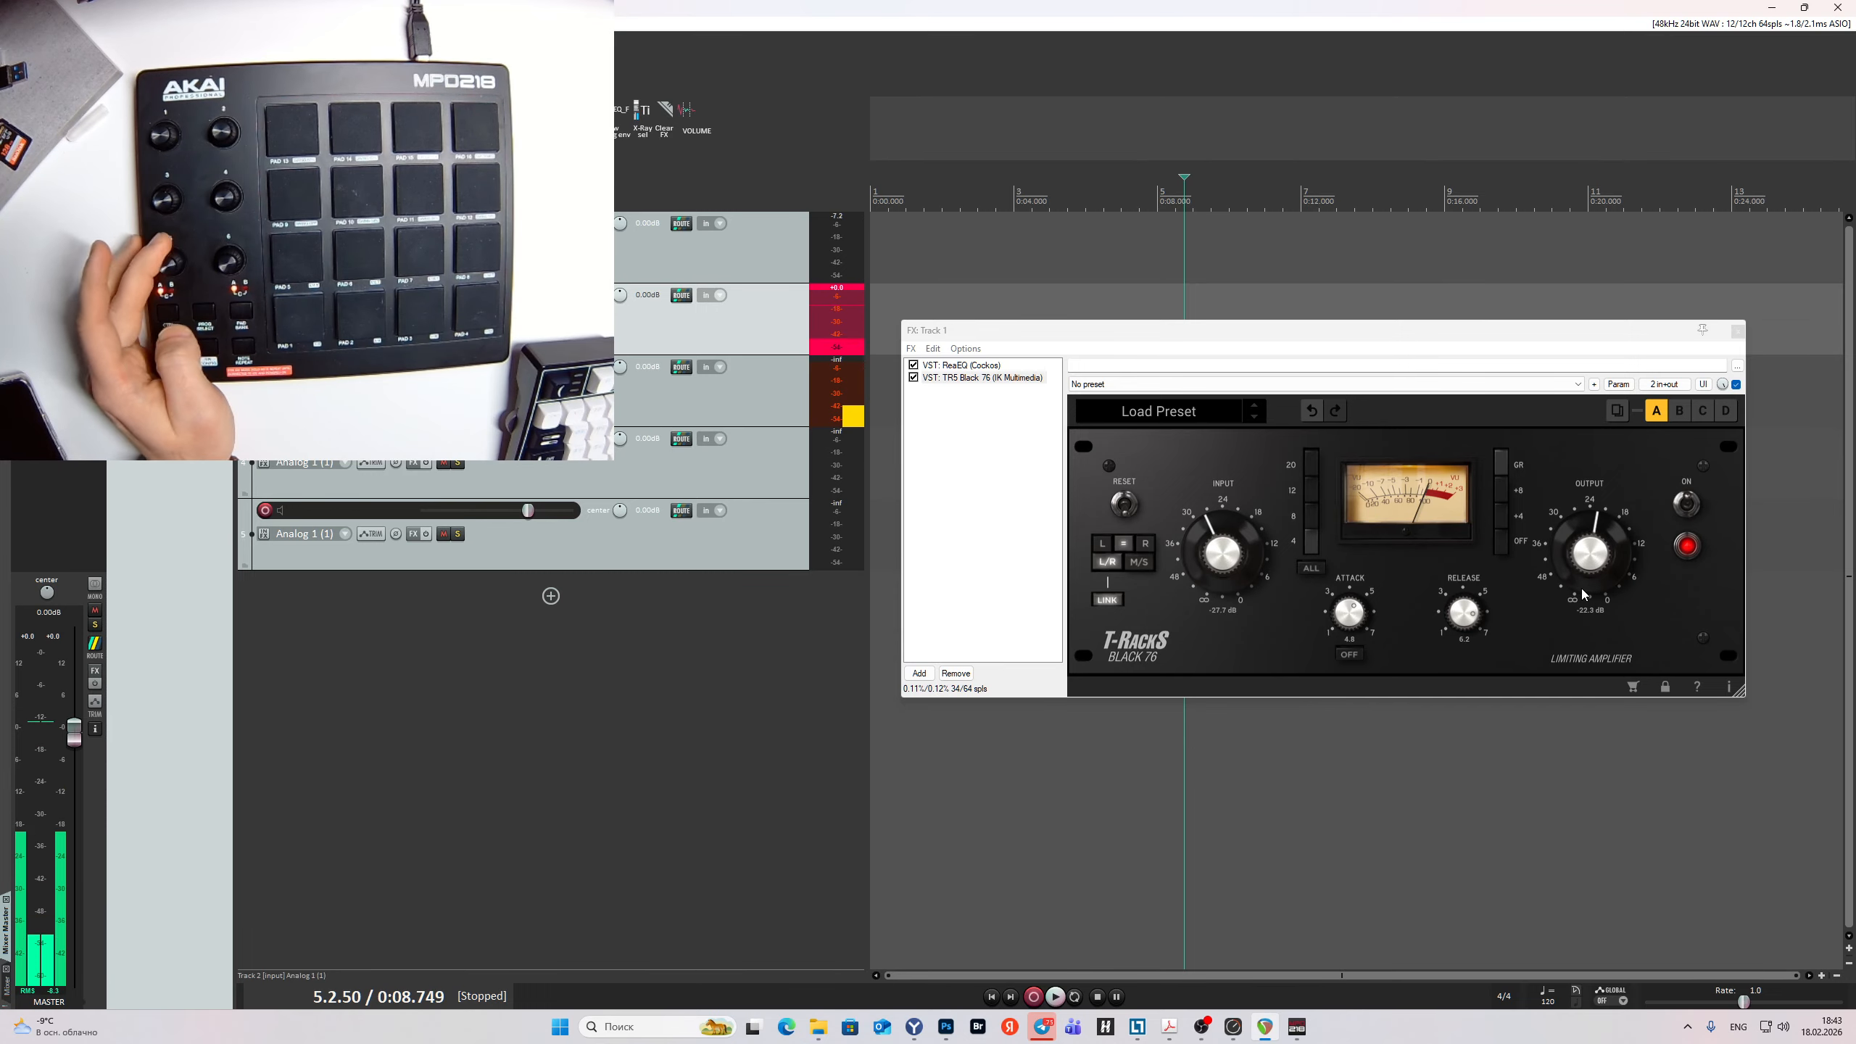
{"action": "left_click", "coordinate": [688, 267]}
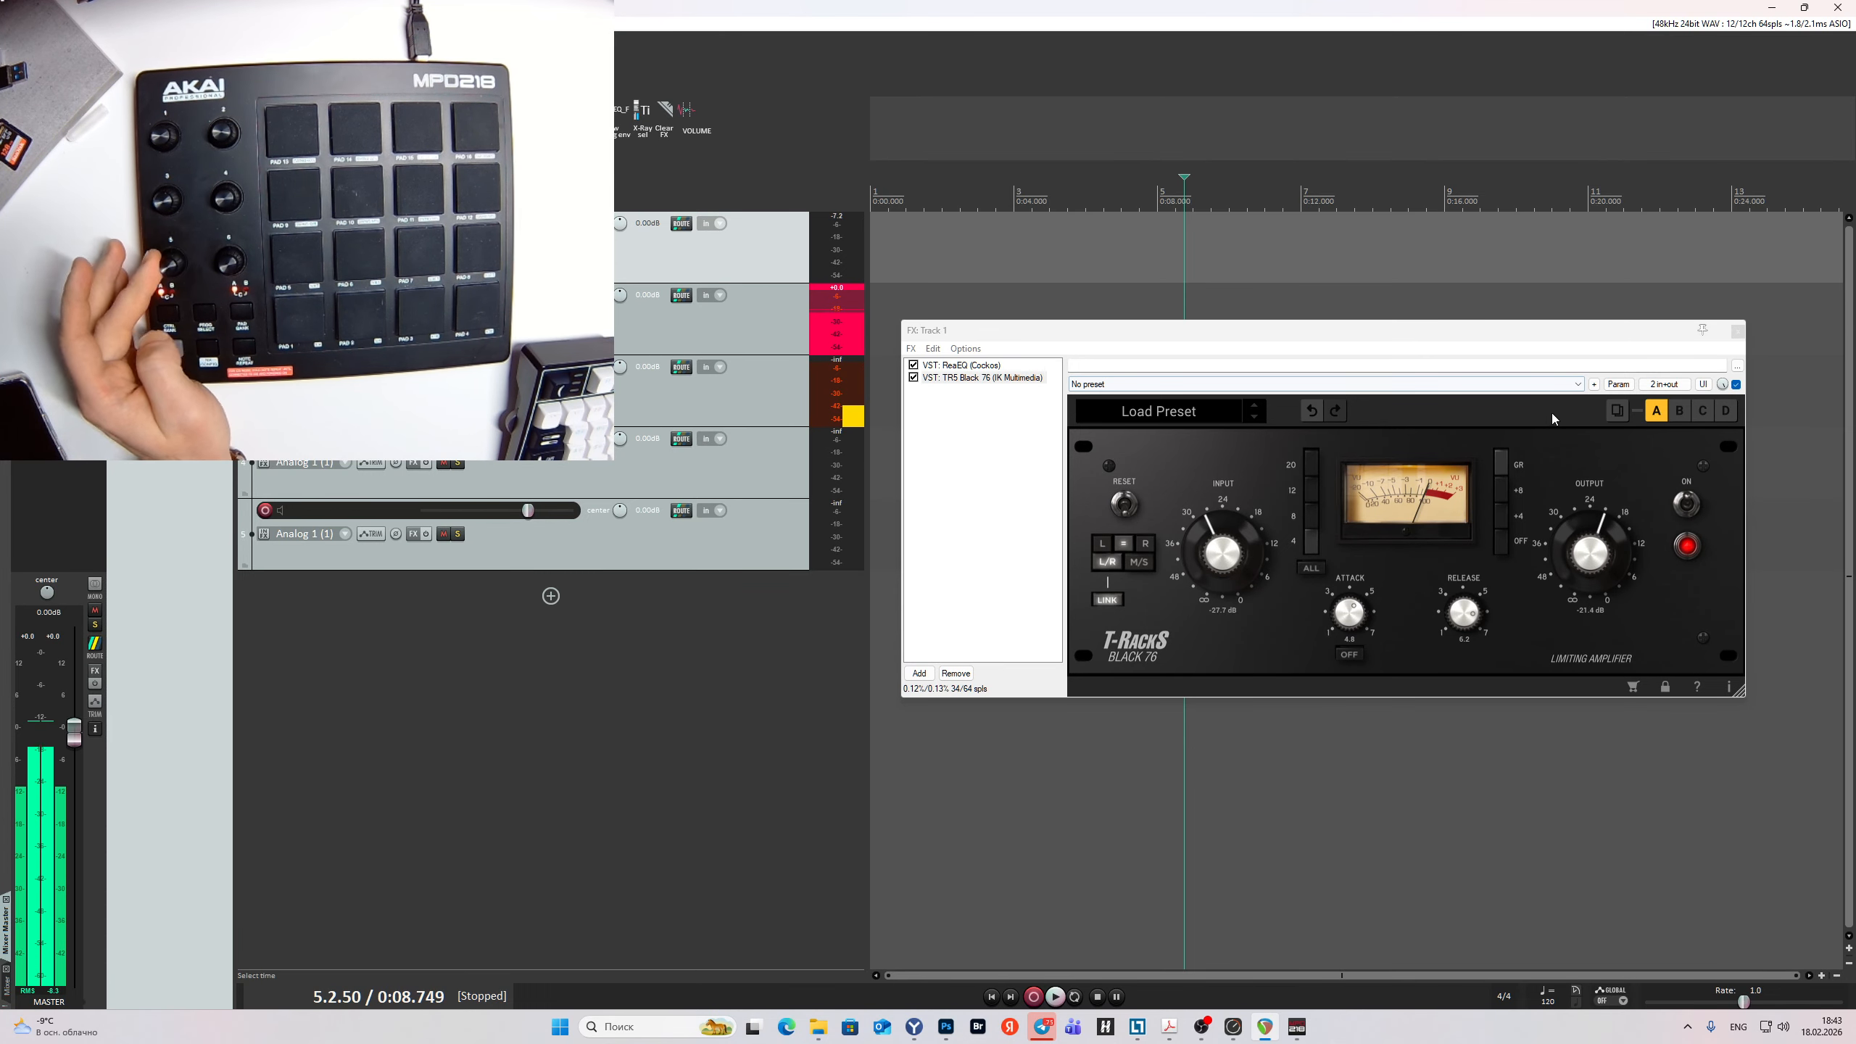
Turn off "Enable only when track or item is selected" in the output gain's MIDI learn for MIDI Chan 1 CC 14.
{"action": "left_click", "coordinate": [1618, 385]}
{"action": "left_click", "coordinate": [1645, 482]}
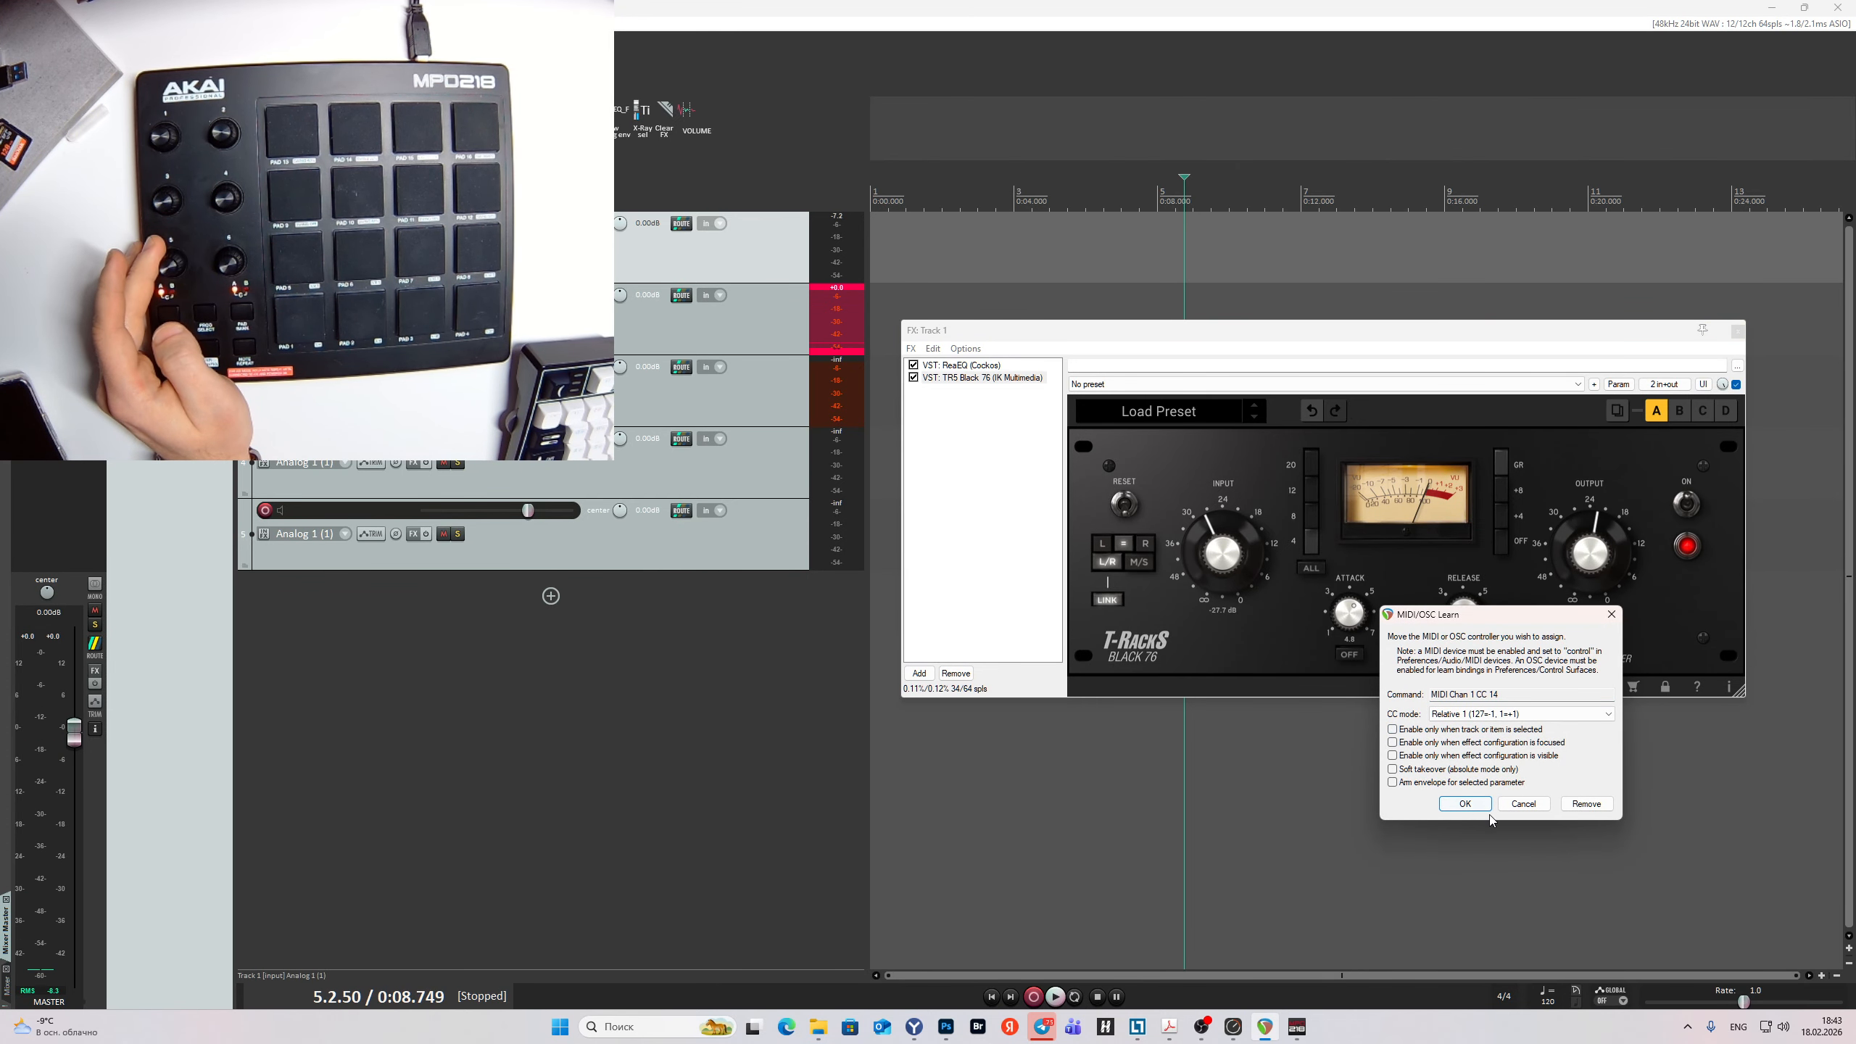
{"action": "left_click", "coordinate": [1466, 804]}
Select tracks 2, 3, 4 and 5 in turn to test the knob's control of the Track 1 output gain.
{"action": "left_click", "coordinate": [740, 329]}
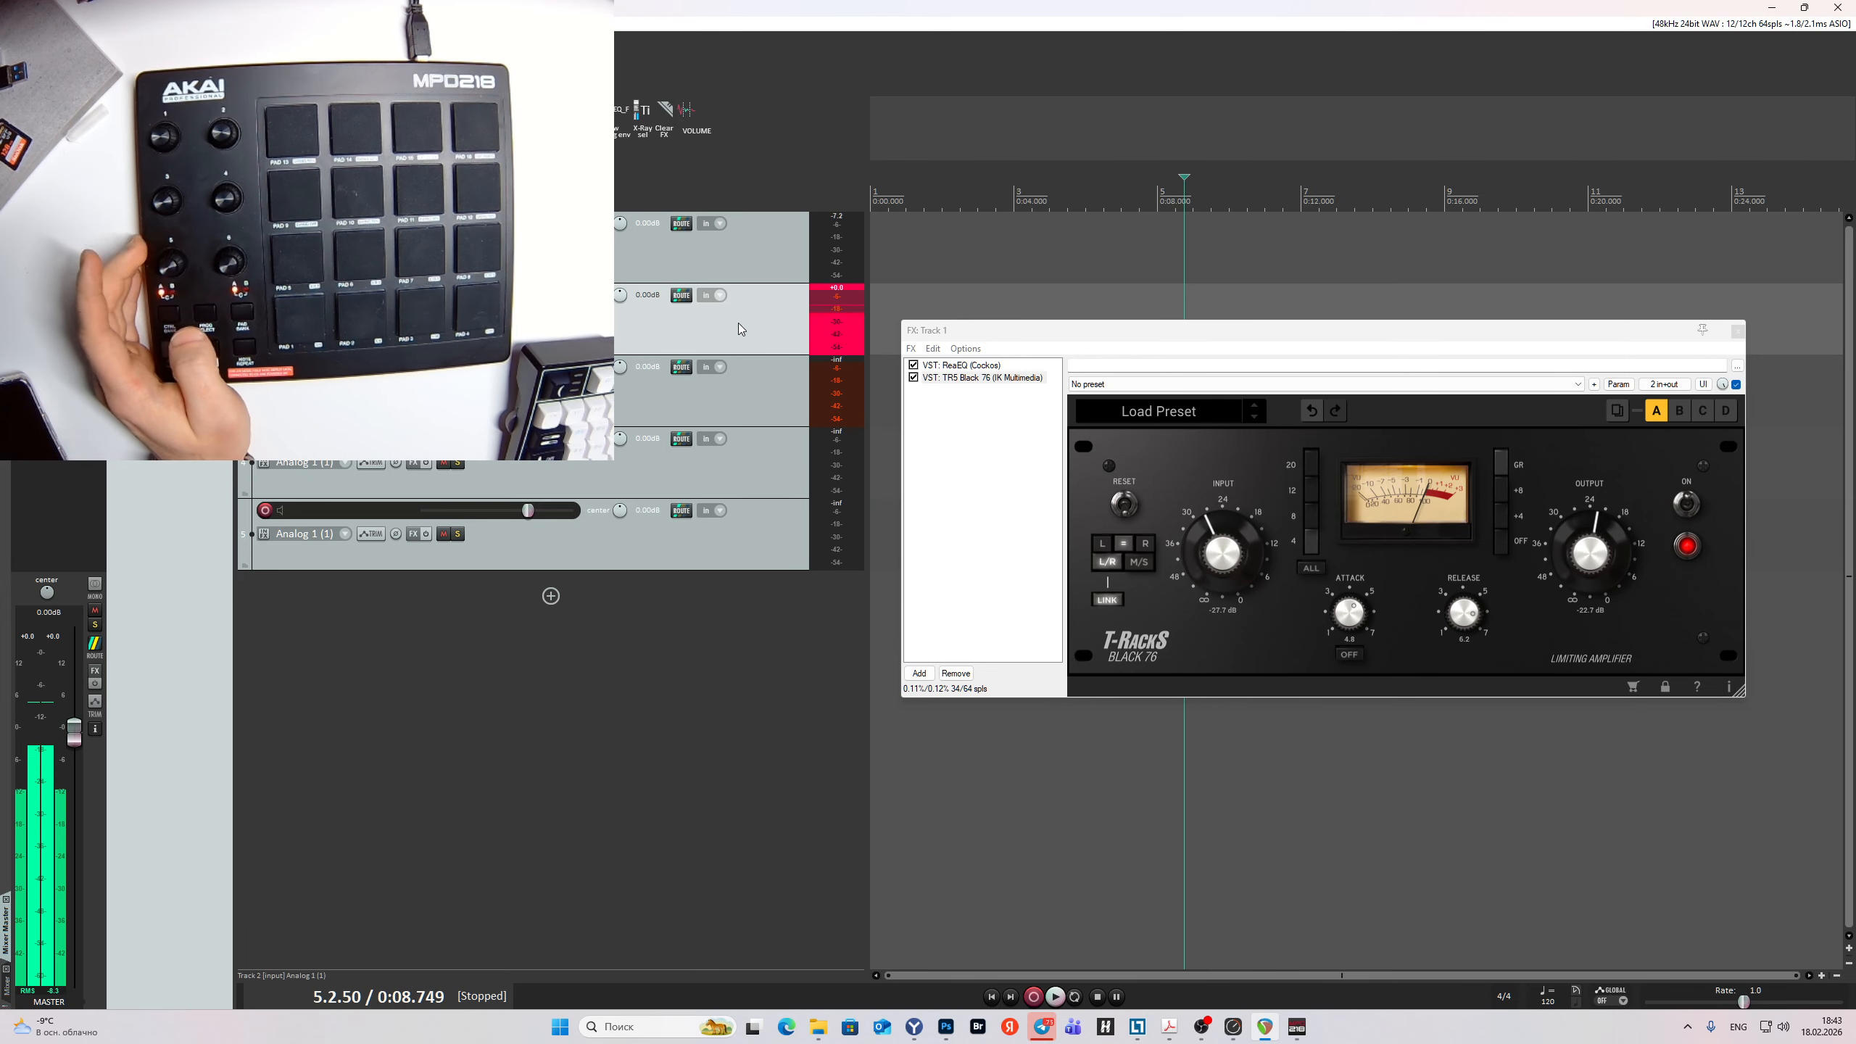
{"action": "left_click", "coordinate": [774, 402]}
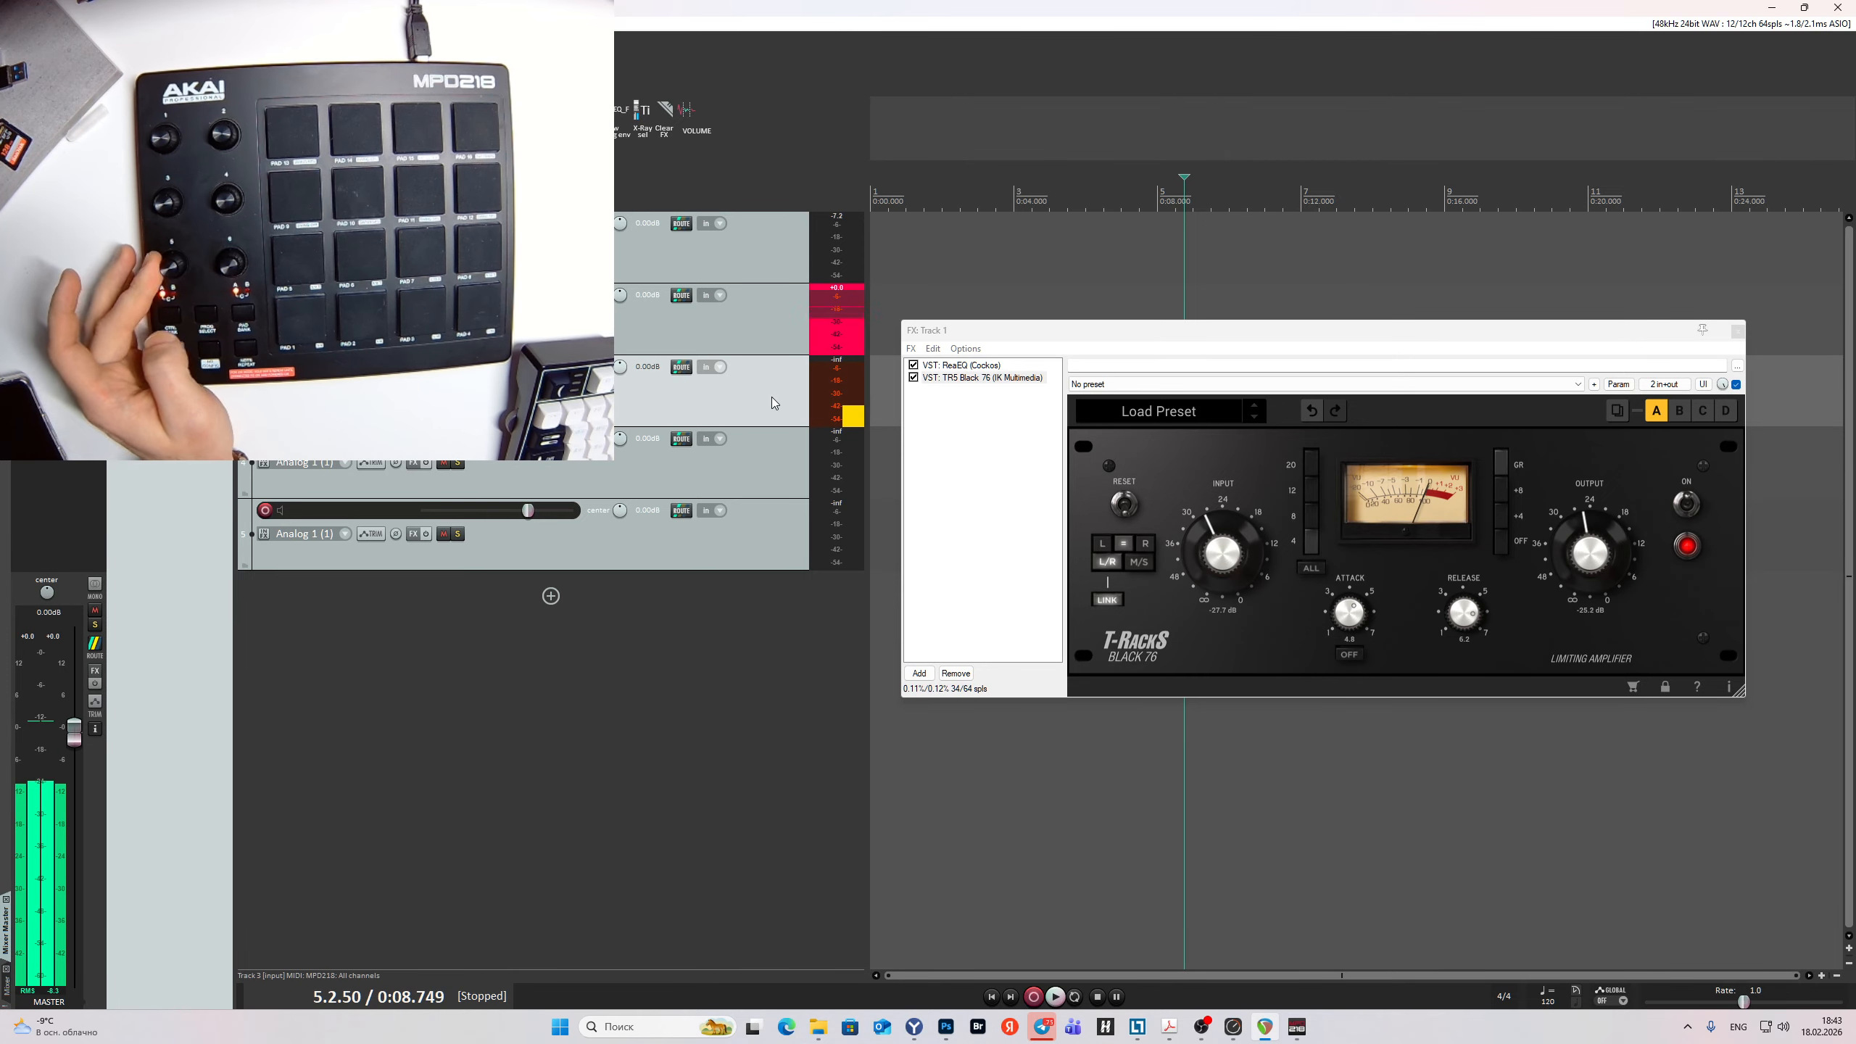
{"action": "left_click", "coordinate": [771, 475]}
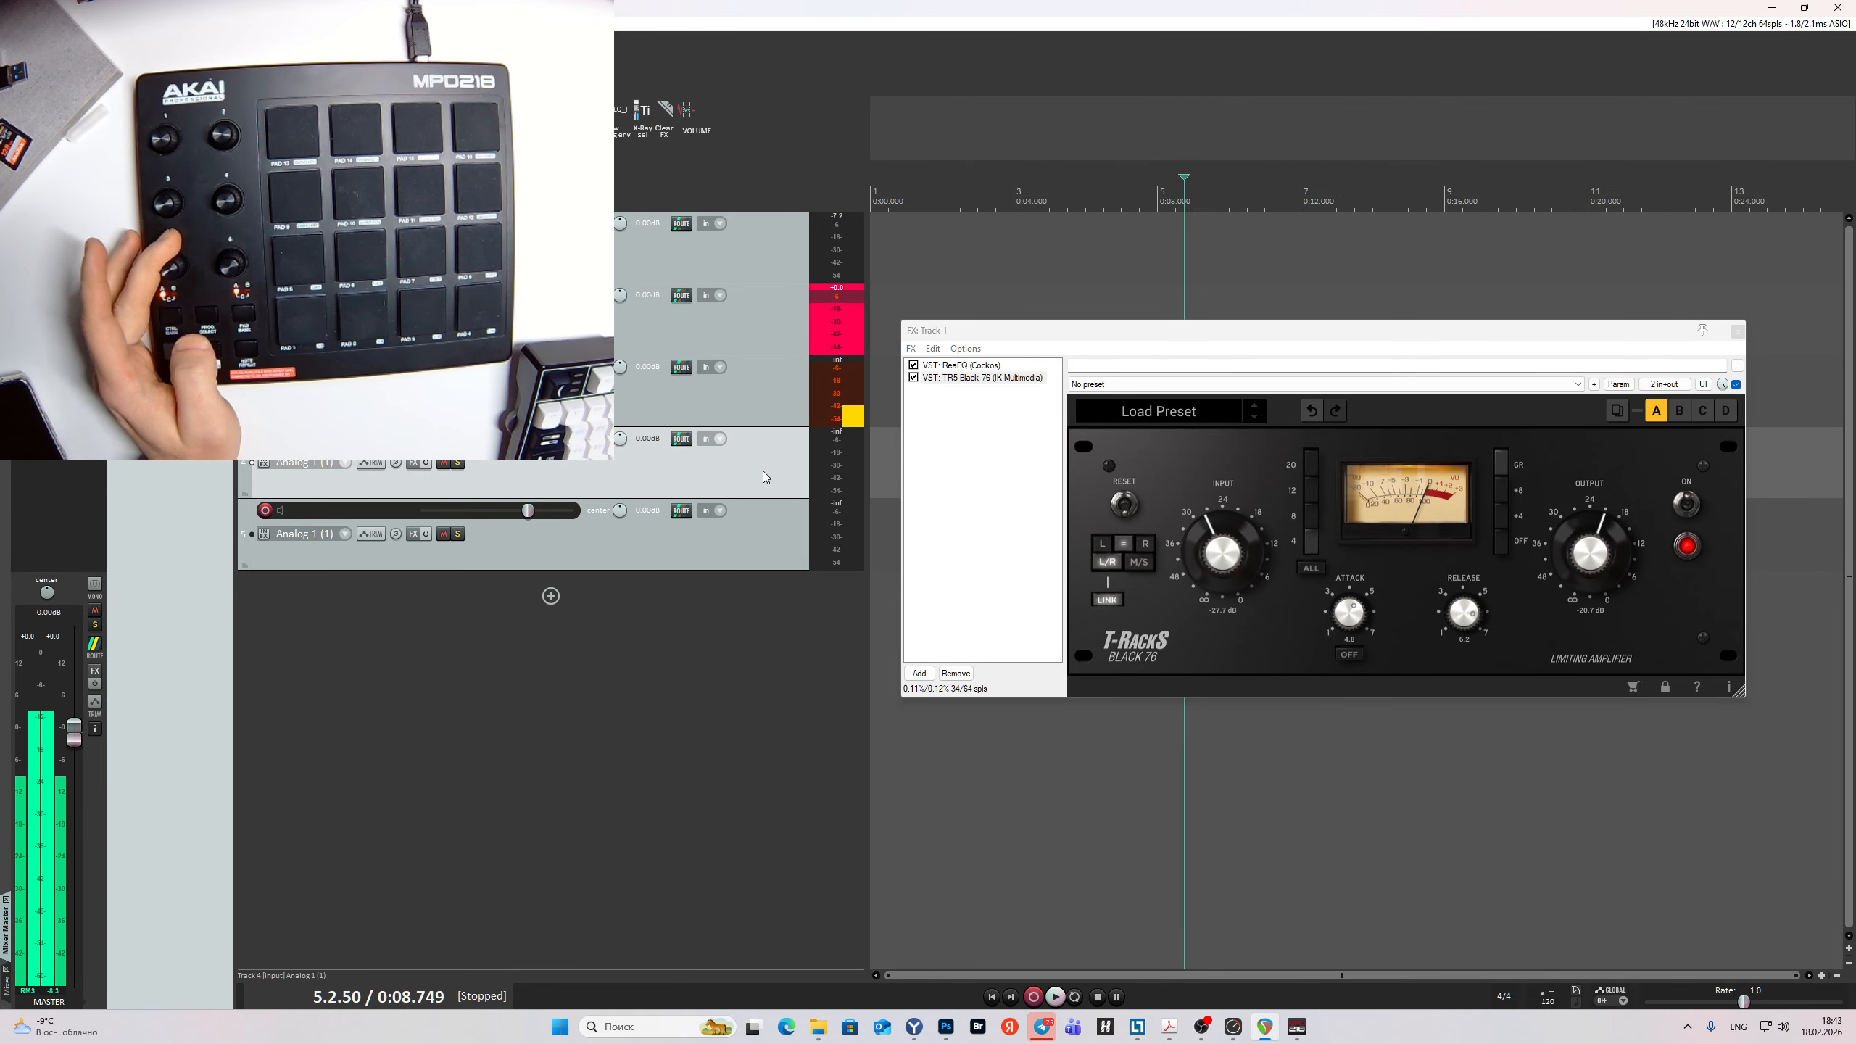
{"action": "left_click", "coordinate": [764, 548]}
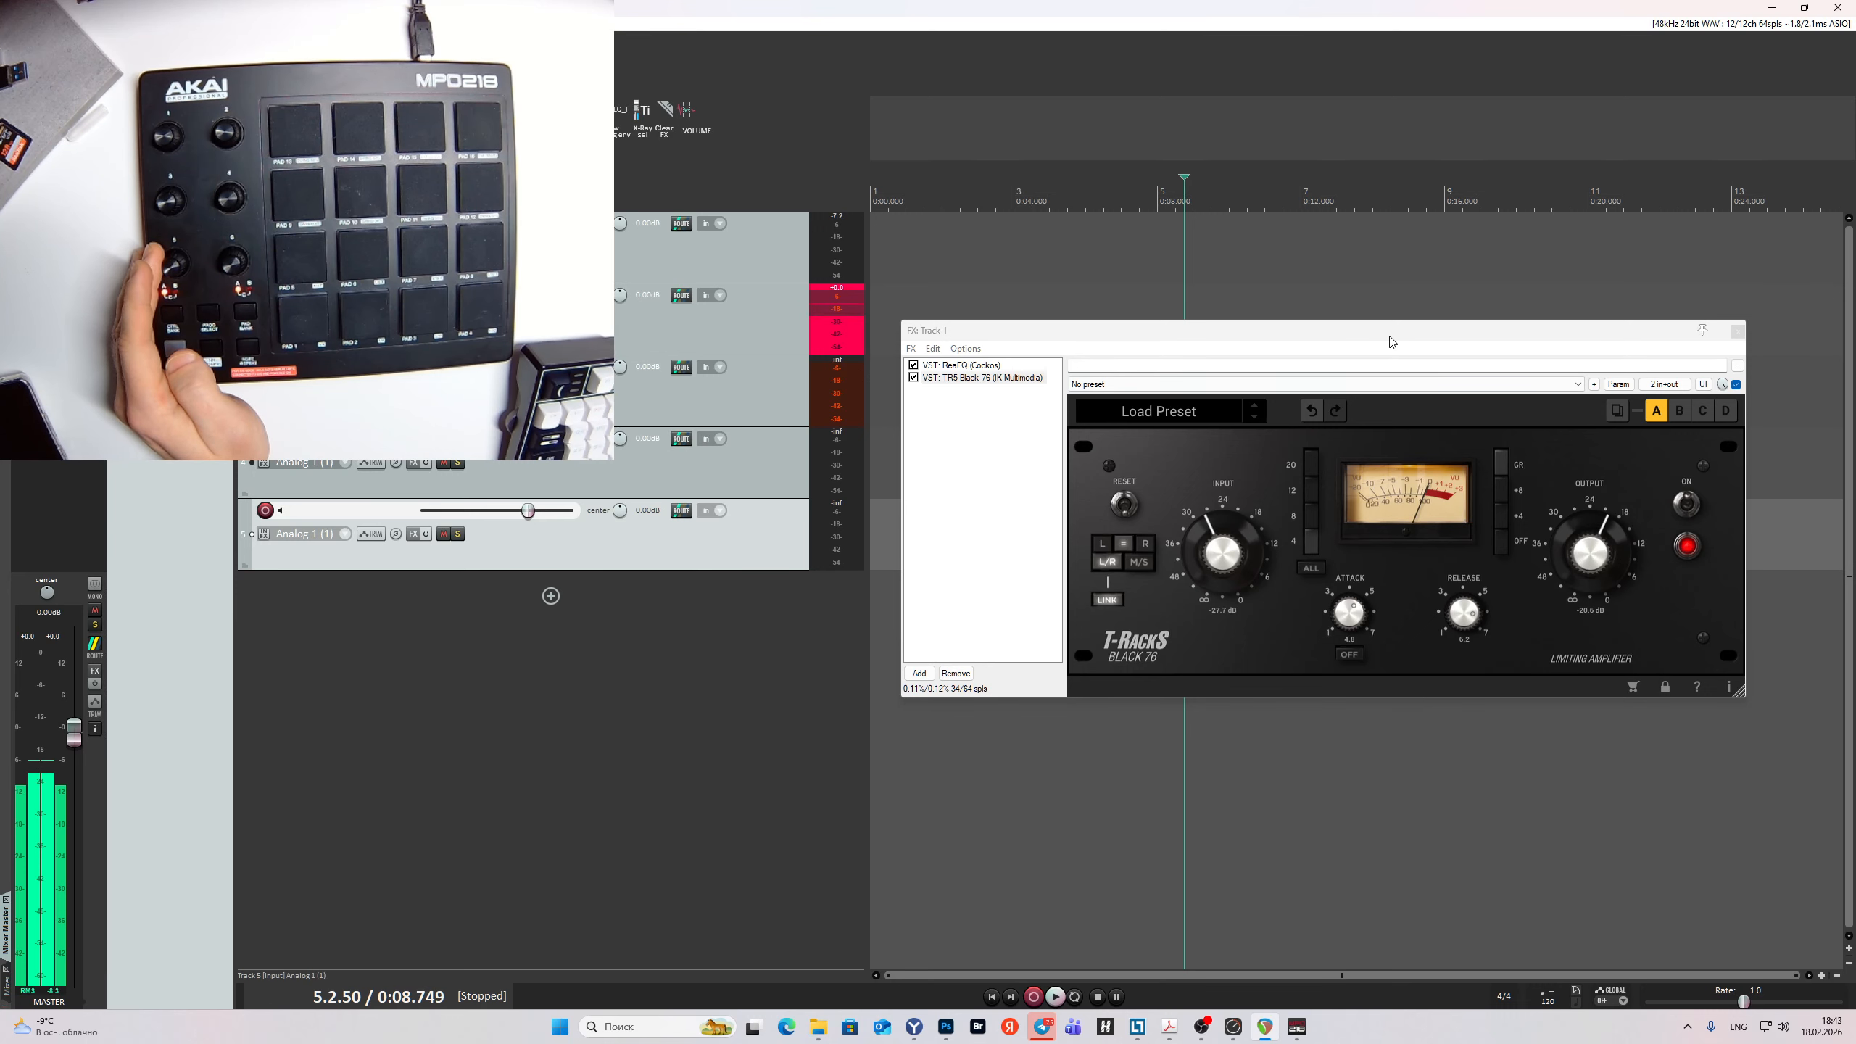
{"action": "left_click_drag", "start_coordinate": [1390, 341], "coordinate": [1421, 447]}
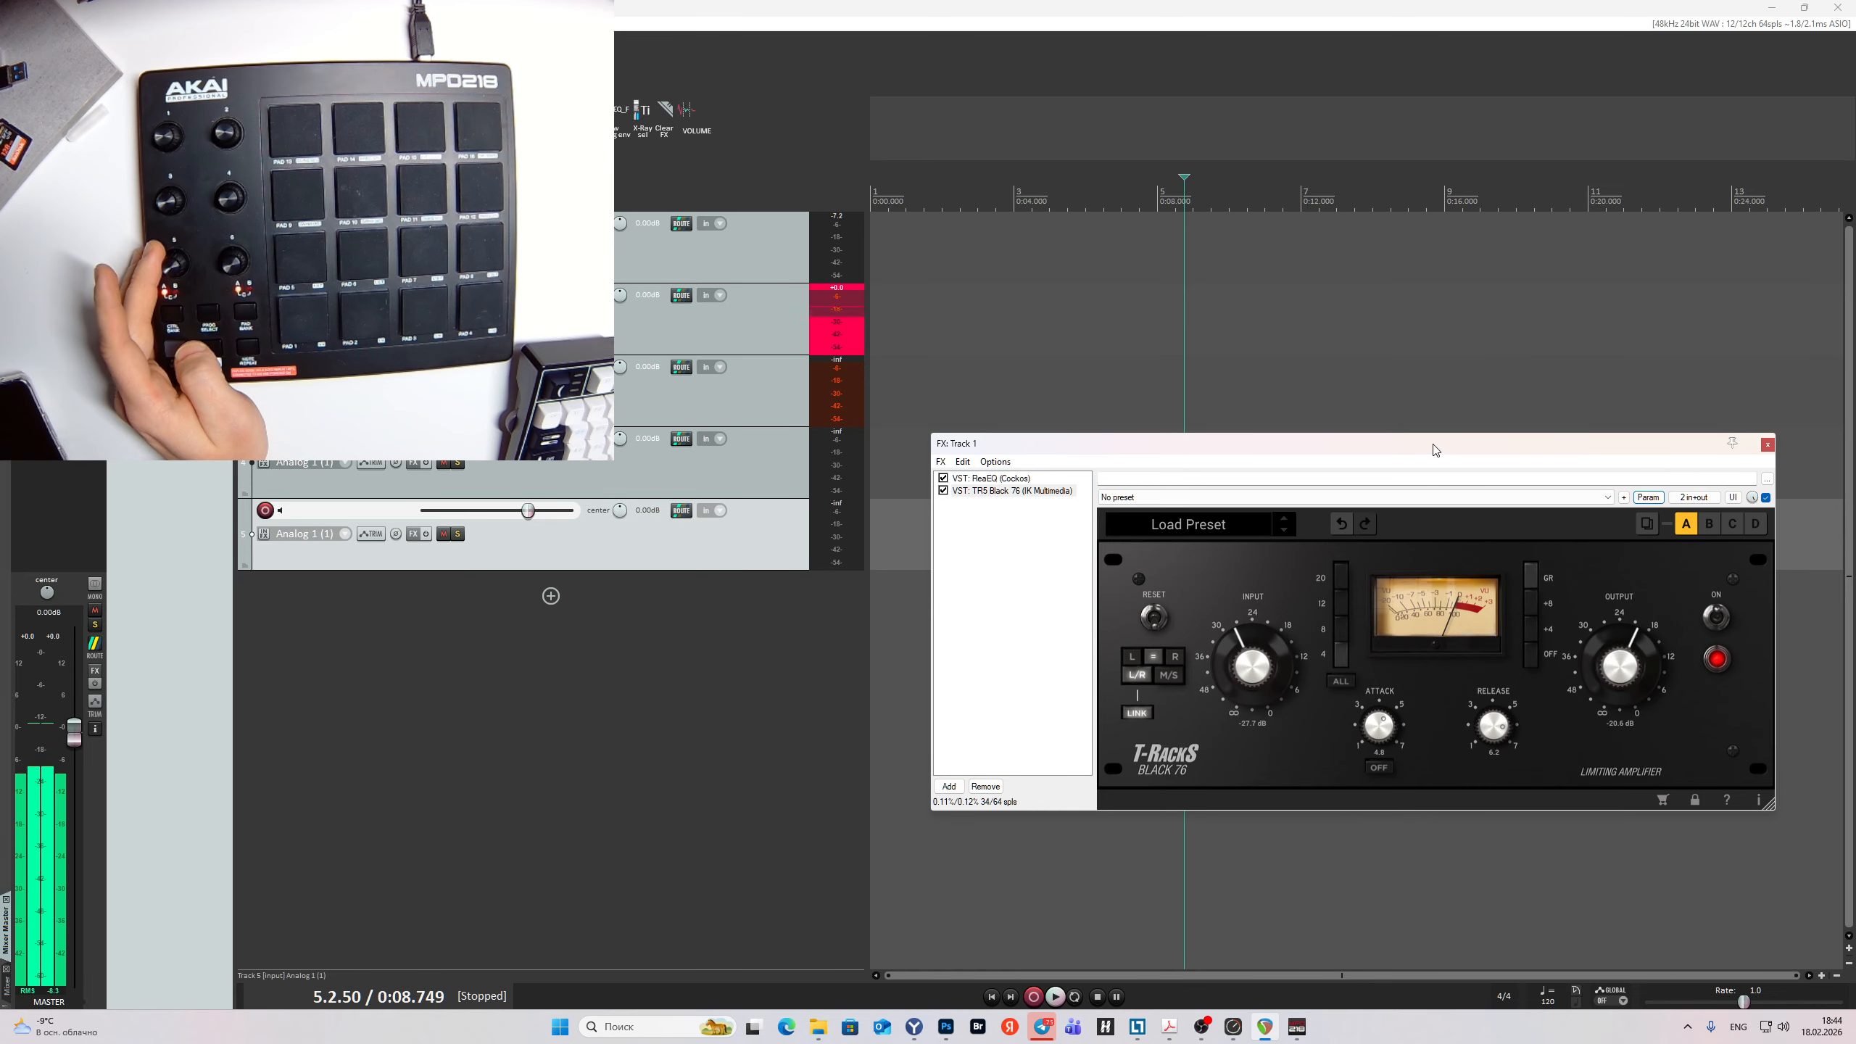
{"action": "left_click_drag", "start_coordinate": [1434, 449], "coordinate": [1378, 369]}
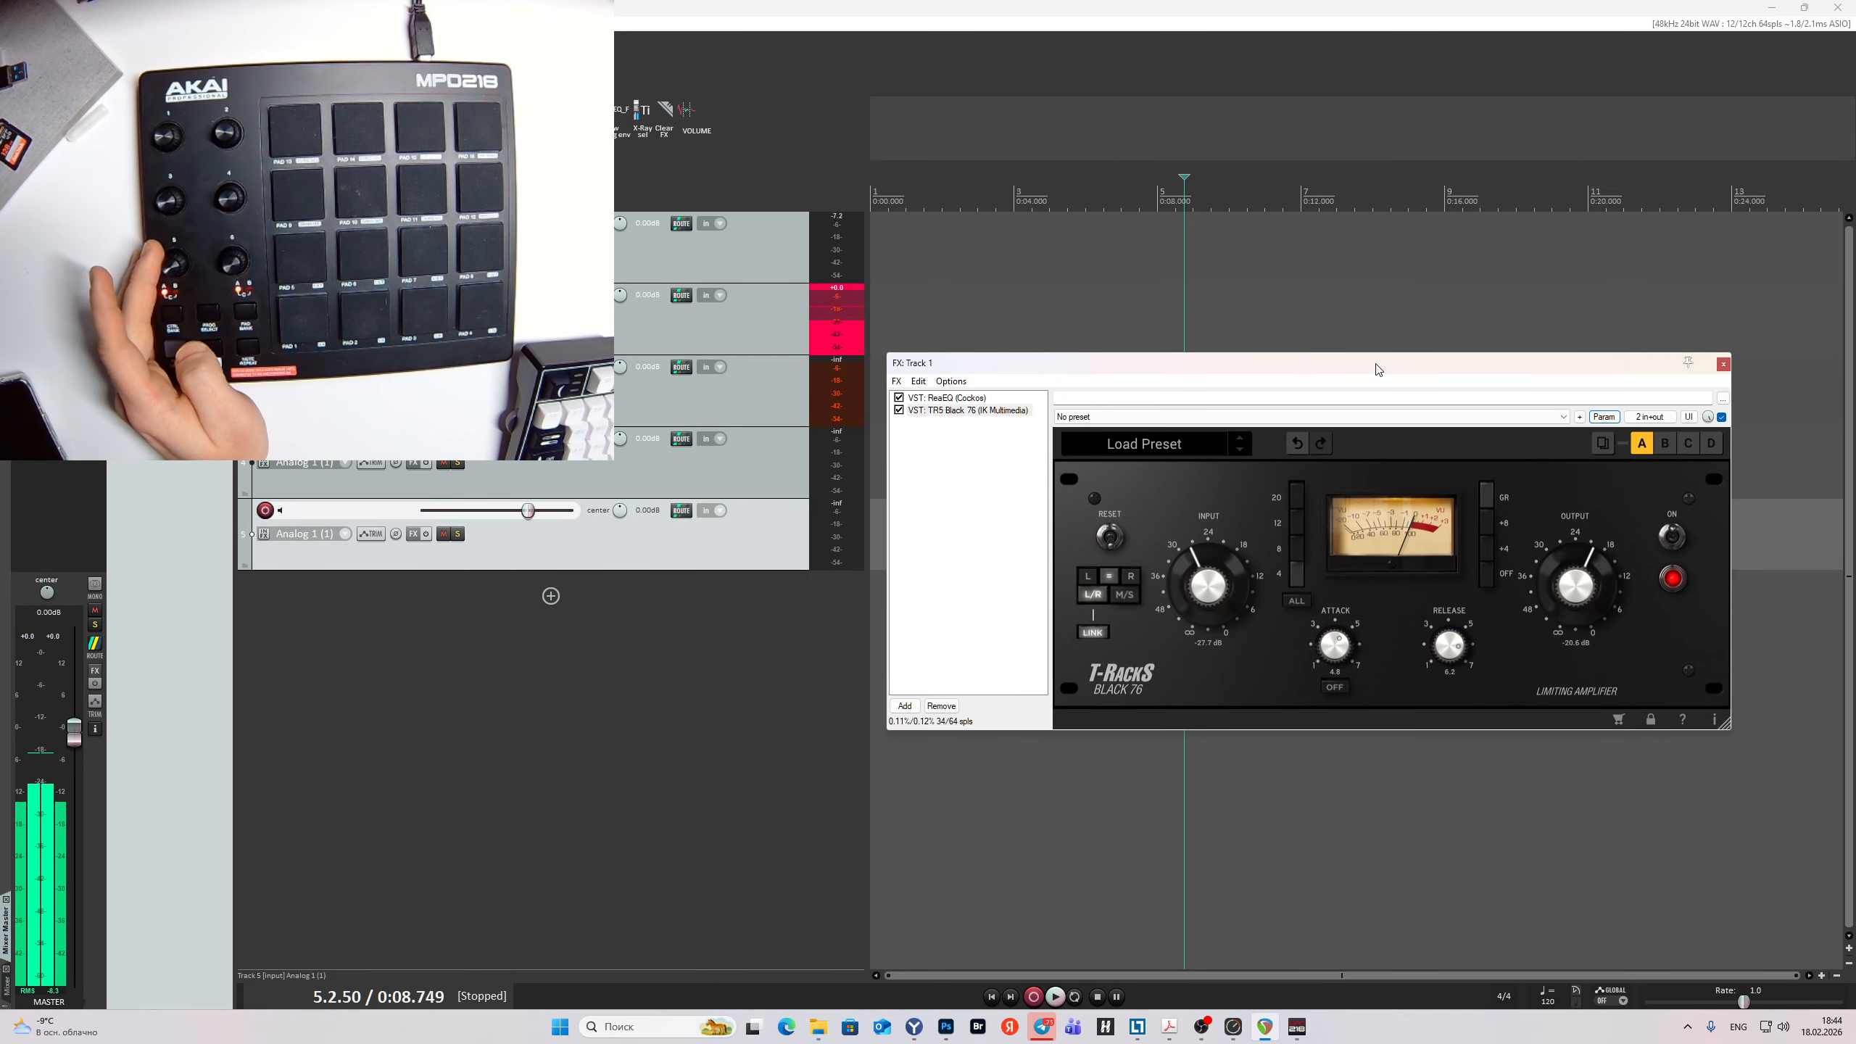
{"action": "left_click_drag", "start_coordinate": [1426, 369], "coordinate": [1419, 481]}
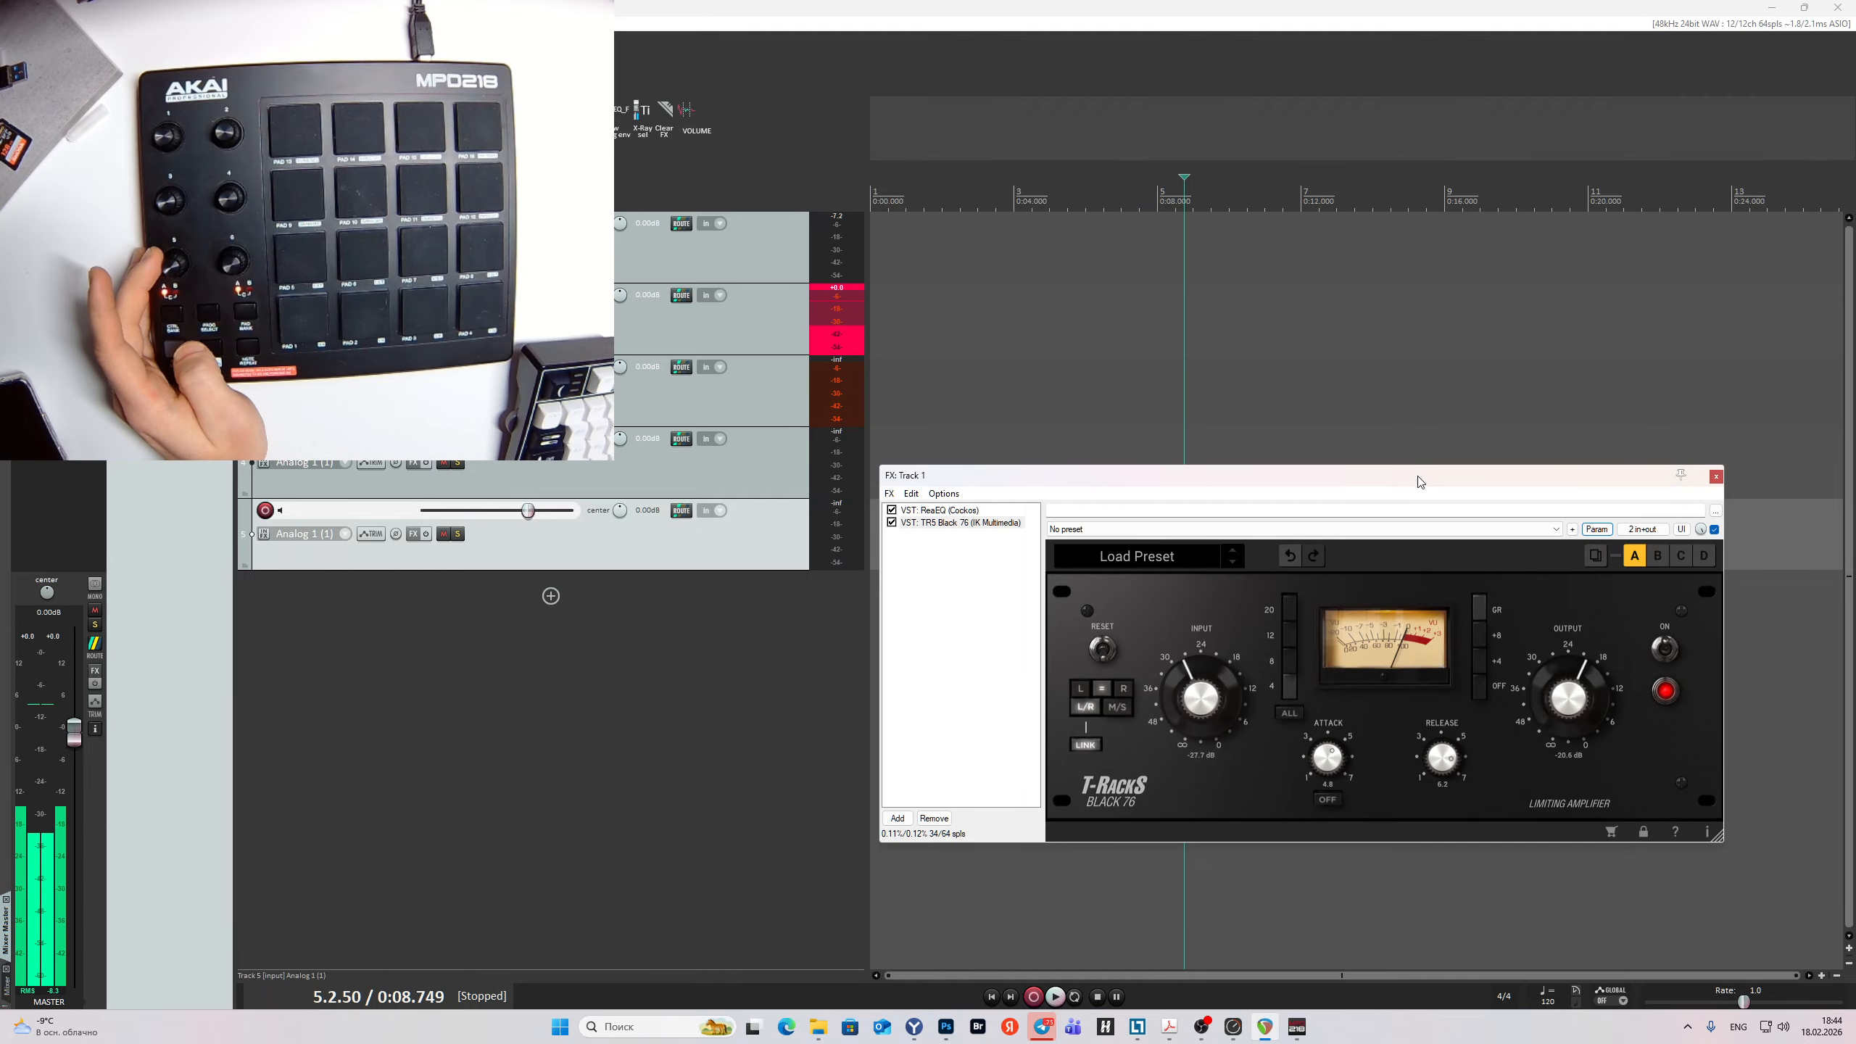
{"action": "left_click_drag", "start_coordinate": [1419, 481], "coordinate": [1465, 426]}
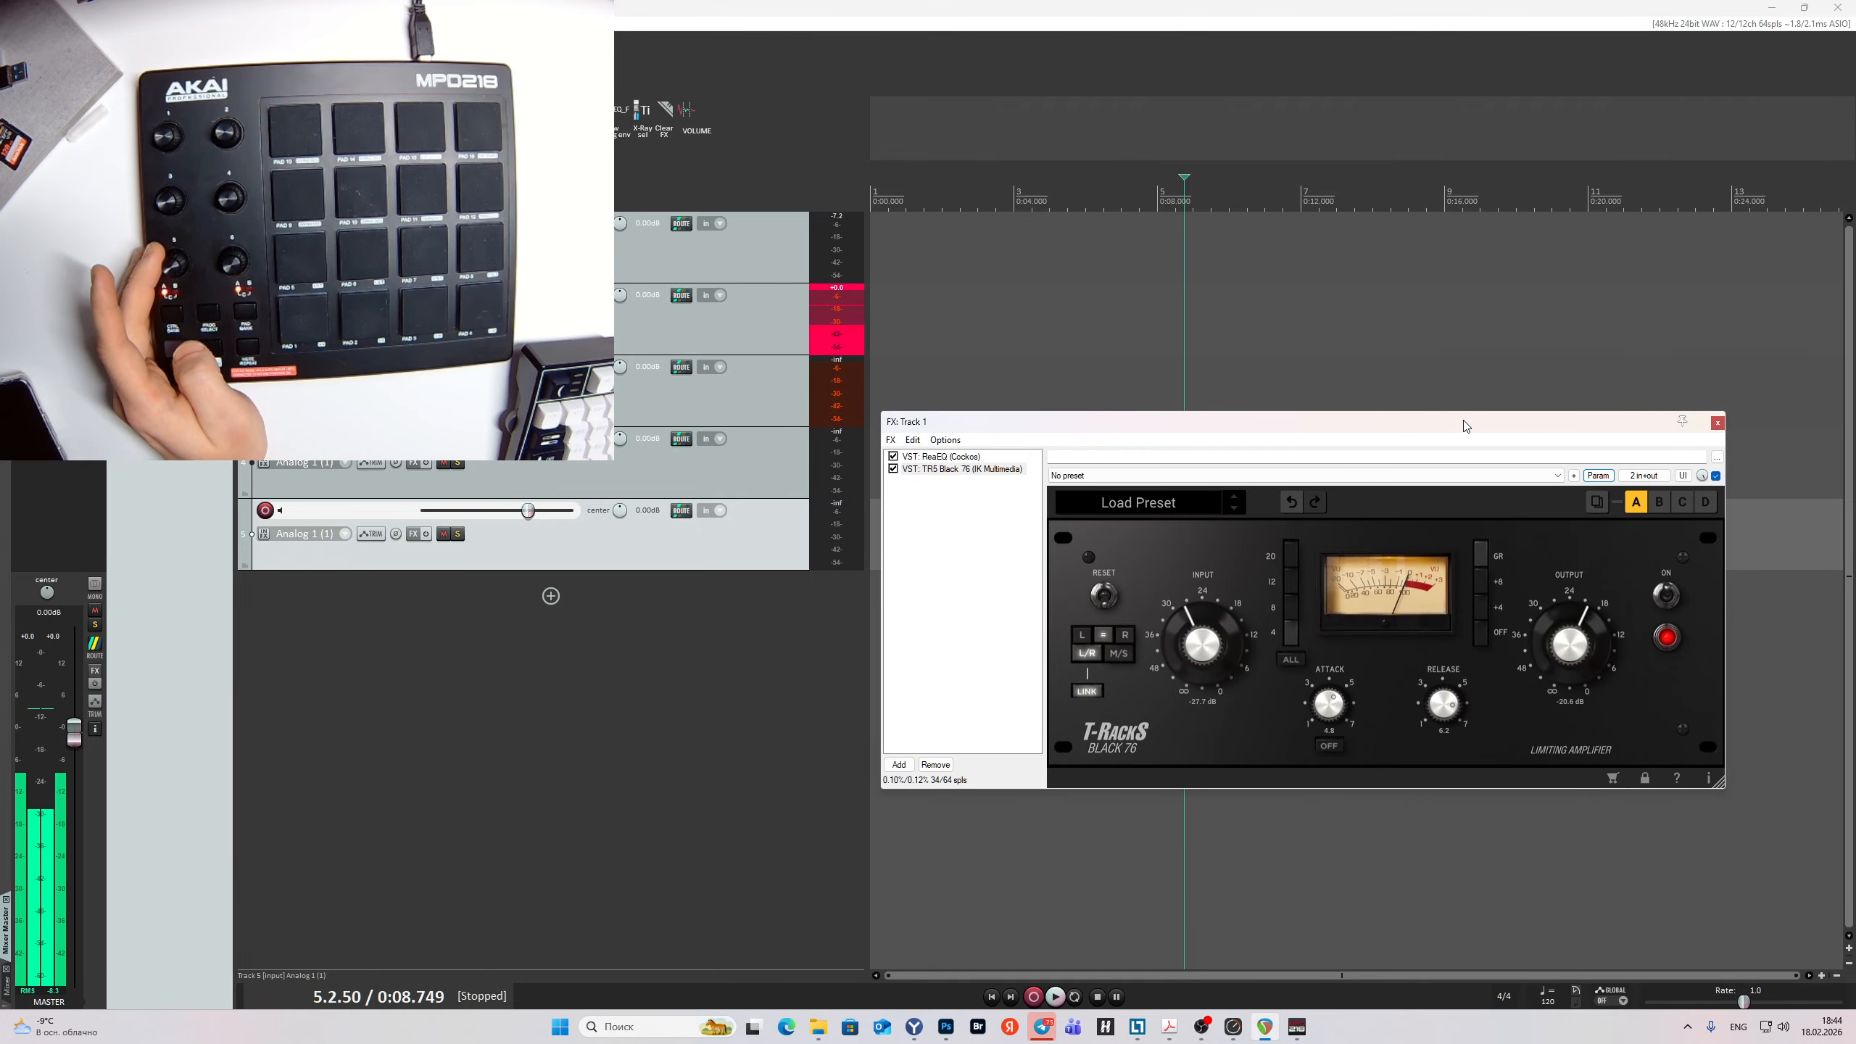